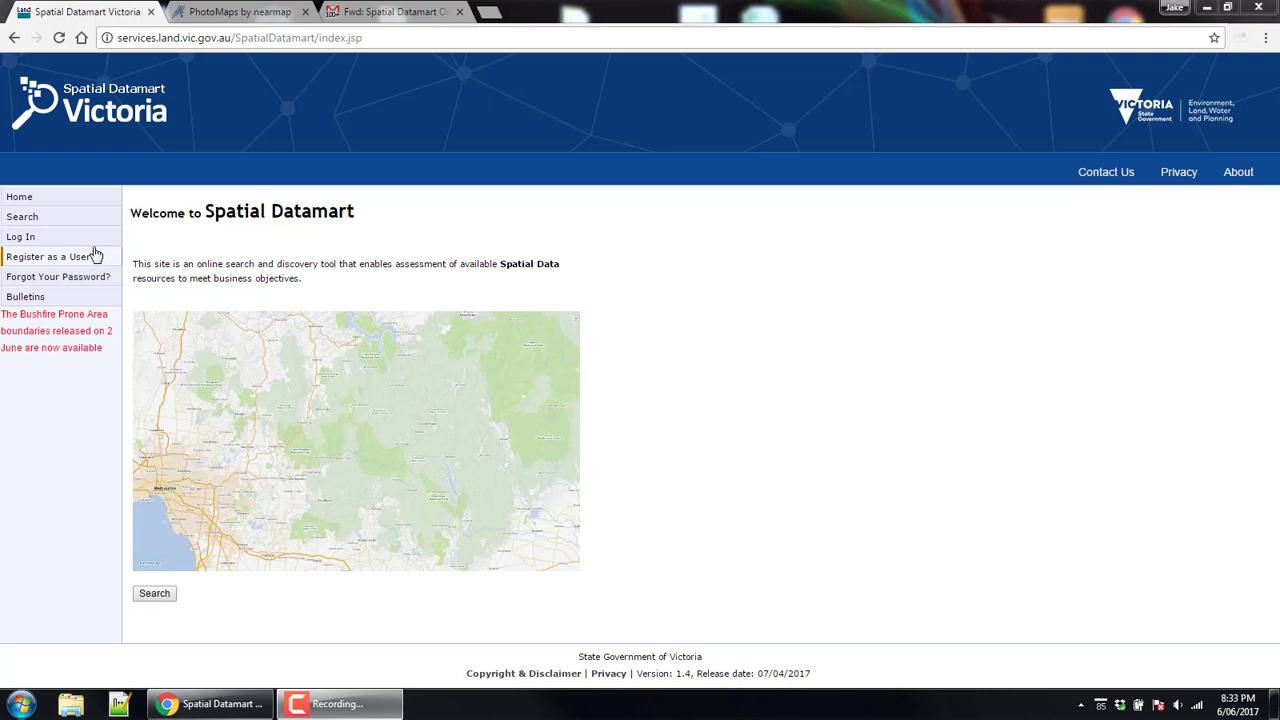
Log in to Spatial Datamart with the saved account credentials and open the product search page.
{"action": "left_click", "coordinate": [21, 236]}
{"action": "left_click", "coordinate": [620, 316]}
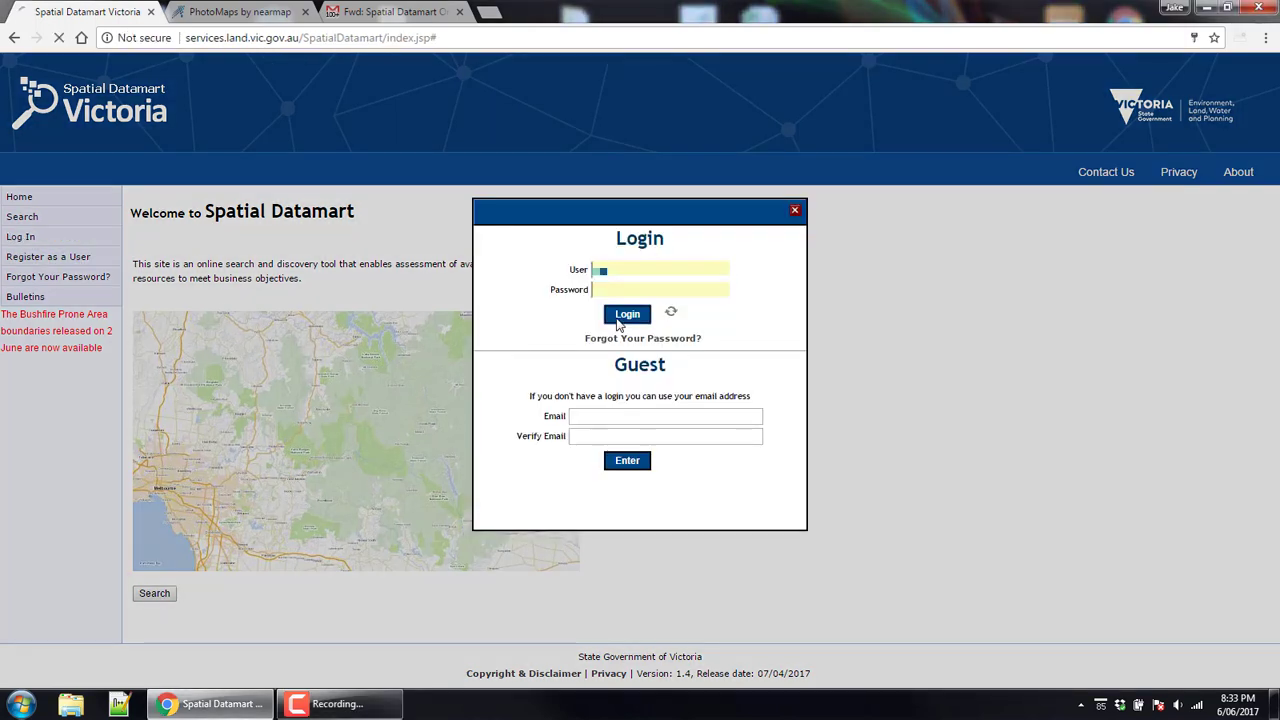
{"action": "left_click", "coordinate": [28, 220]}
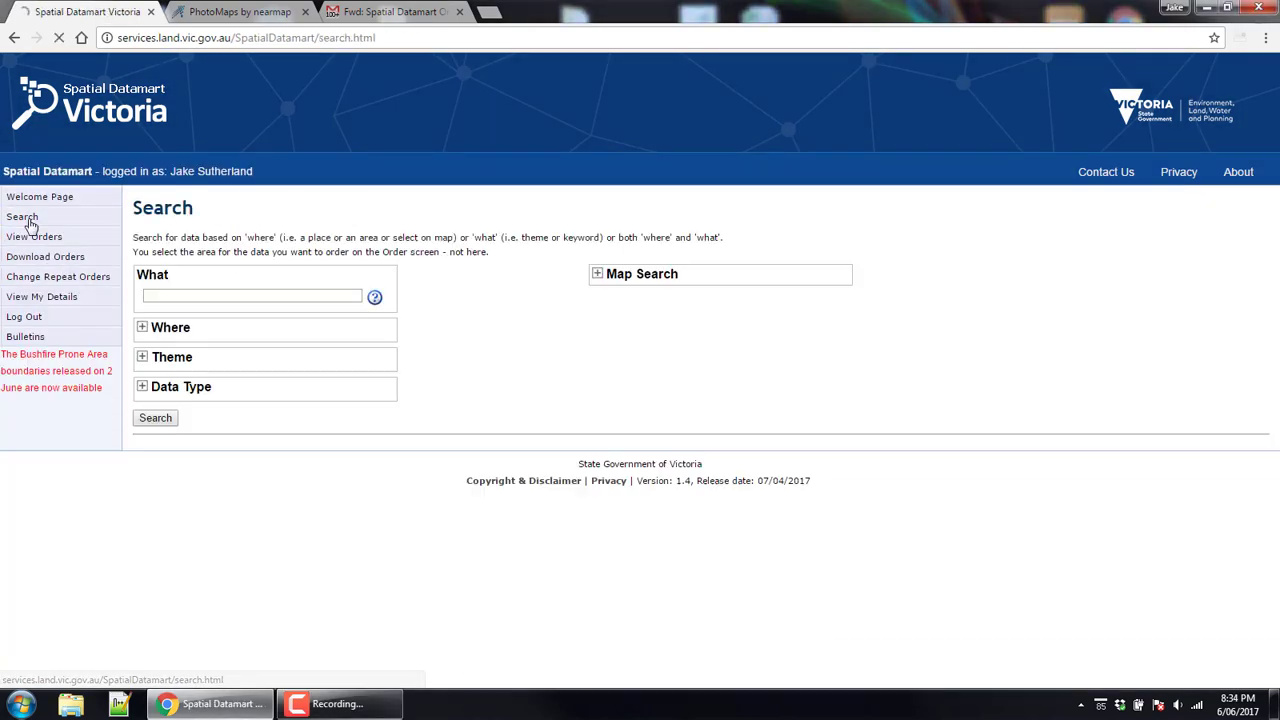
Search the data catalogue for "vicmap property".
{"action": "left_click", "coordinate": [179, 293]}
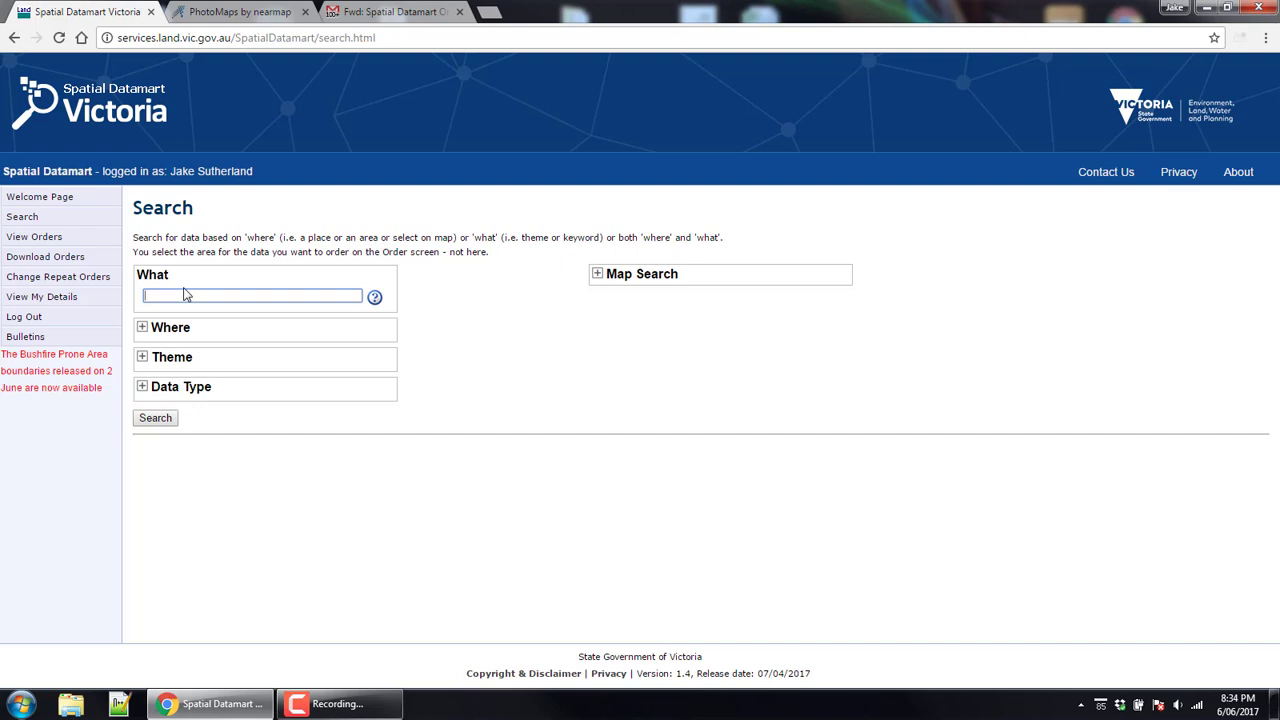
{"action": "type", "text": "vicma"}
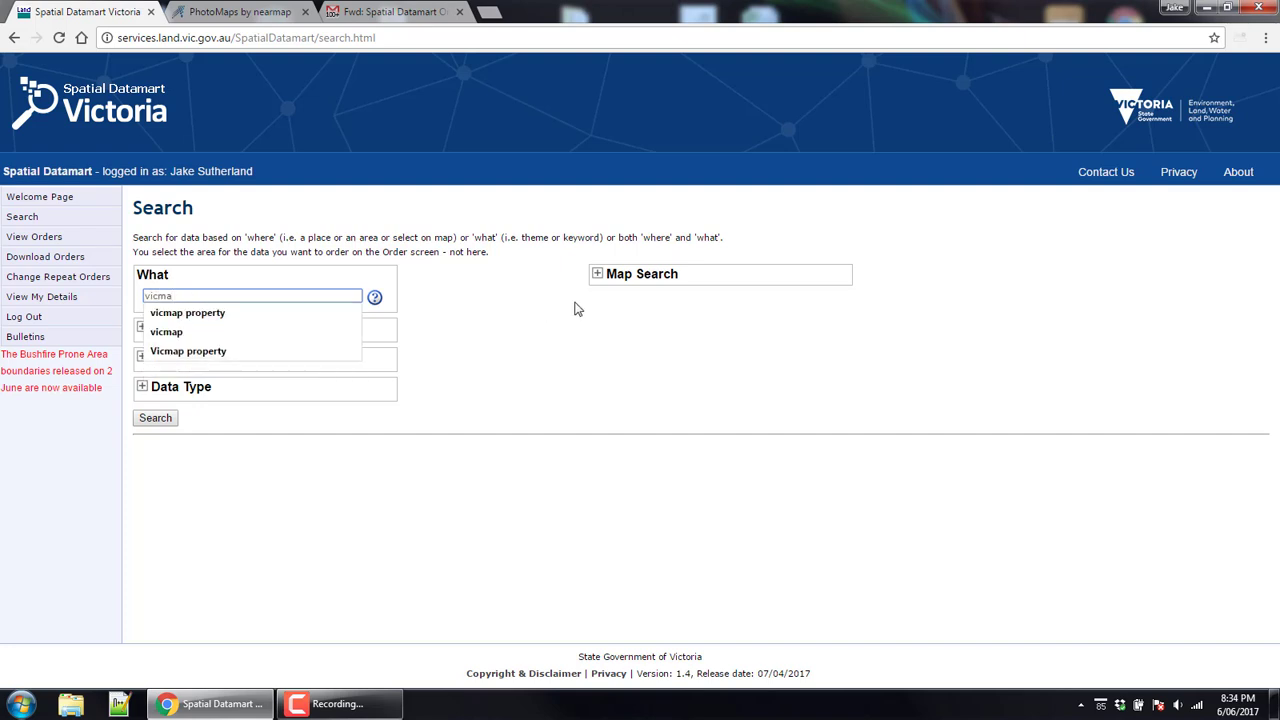
{"action": "left_click", "coordinate": [175, 313]}
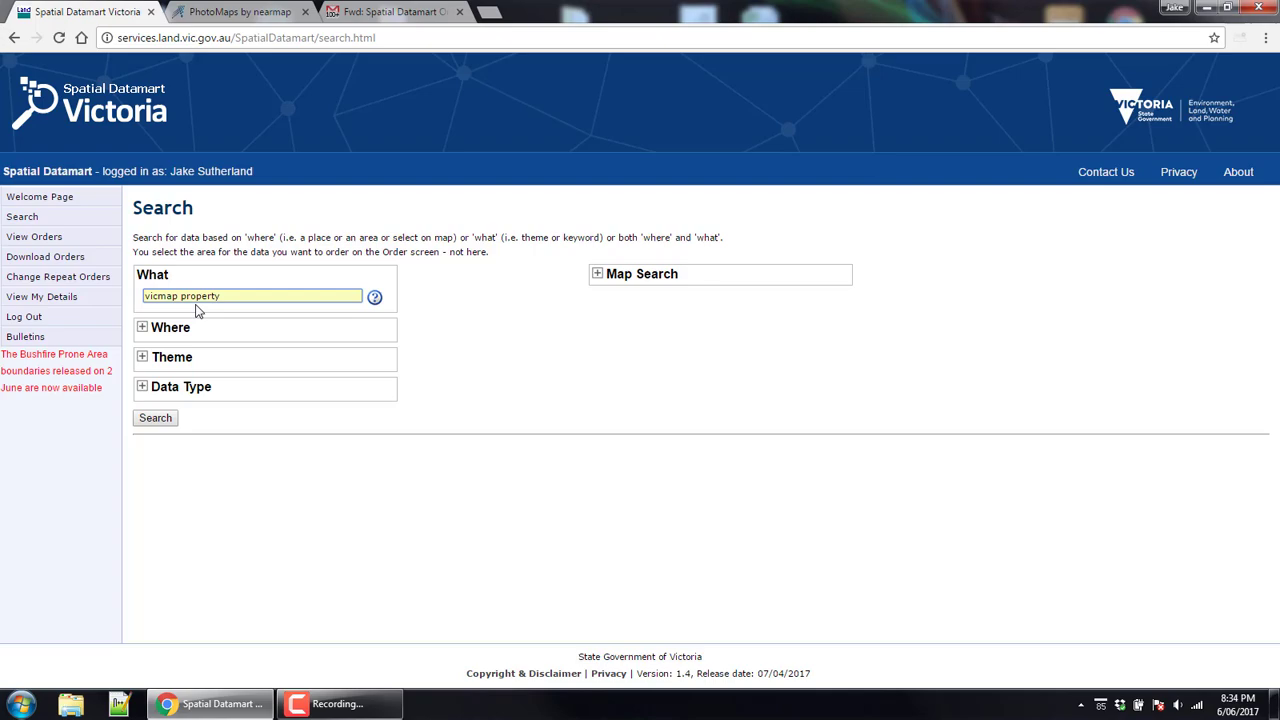
{"action": "left_click", "coordinate": [160, 418]}
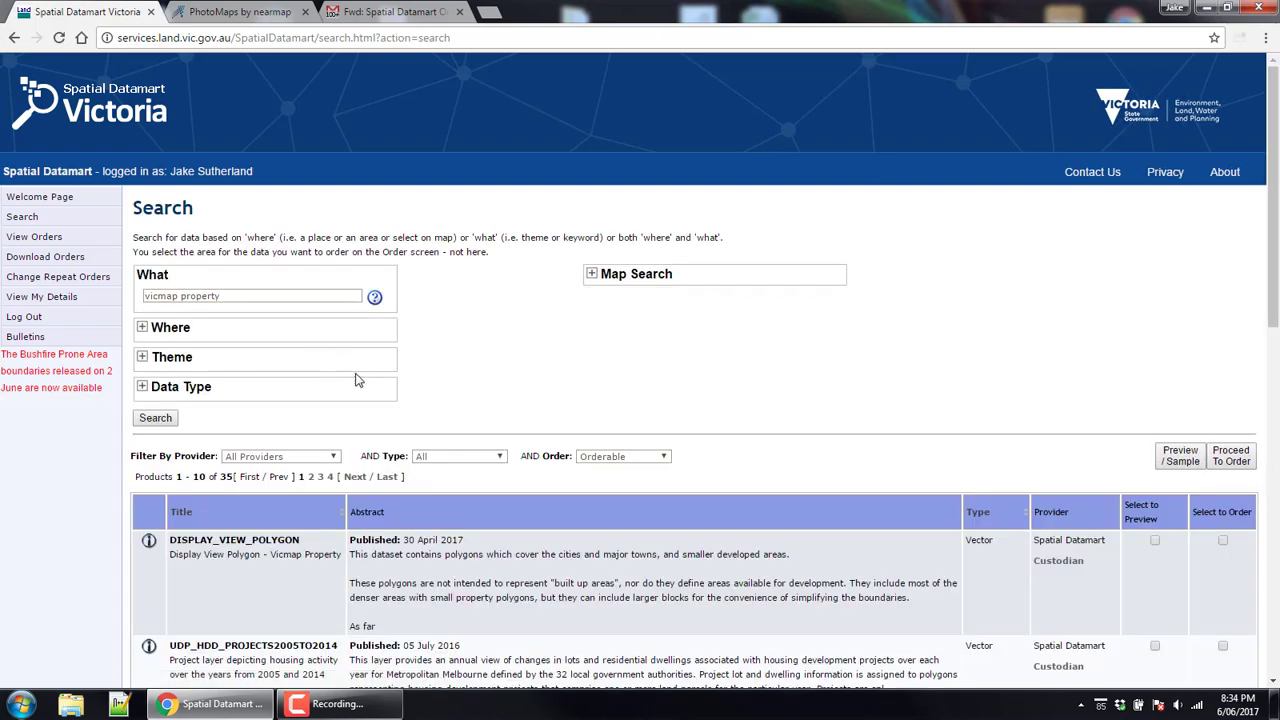
Mark VICMAP_PROPERTY_SIMPLIFIED_1 for ordering and proceed to its order details.
{"action": "scroll", "coordinate": [357, 380], "scroll_direction": "down", "scroll_amount": 10}
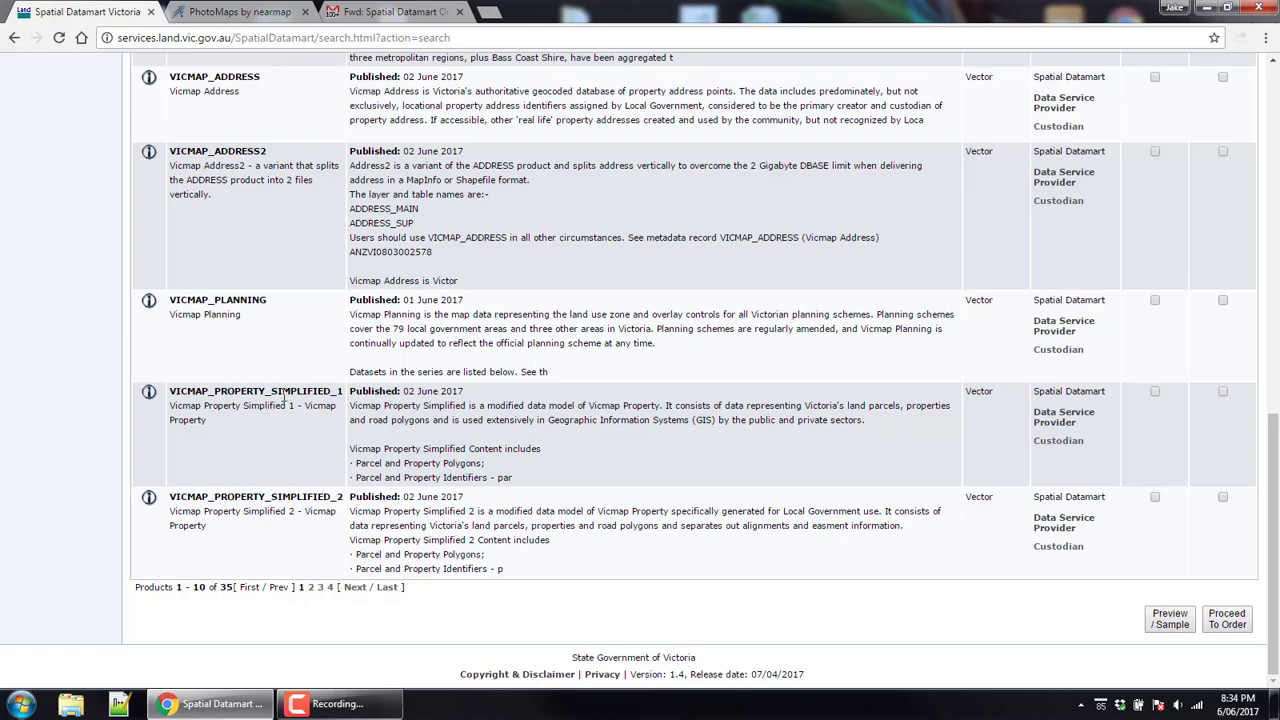
{"action": "double_click", "coordinate": [284, 396]}
{"action": "left_click", "coordinate": [1223, 392]}
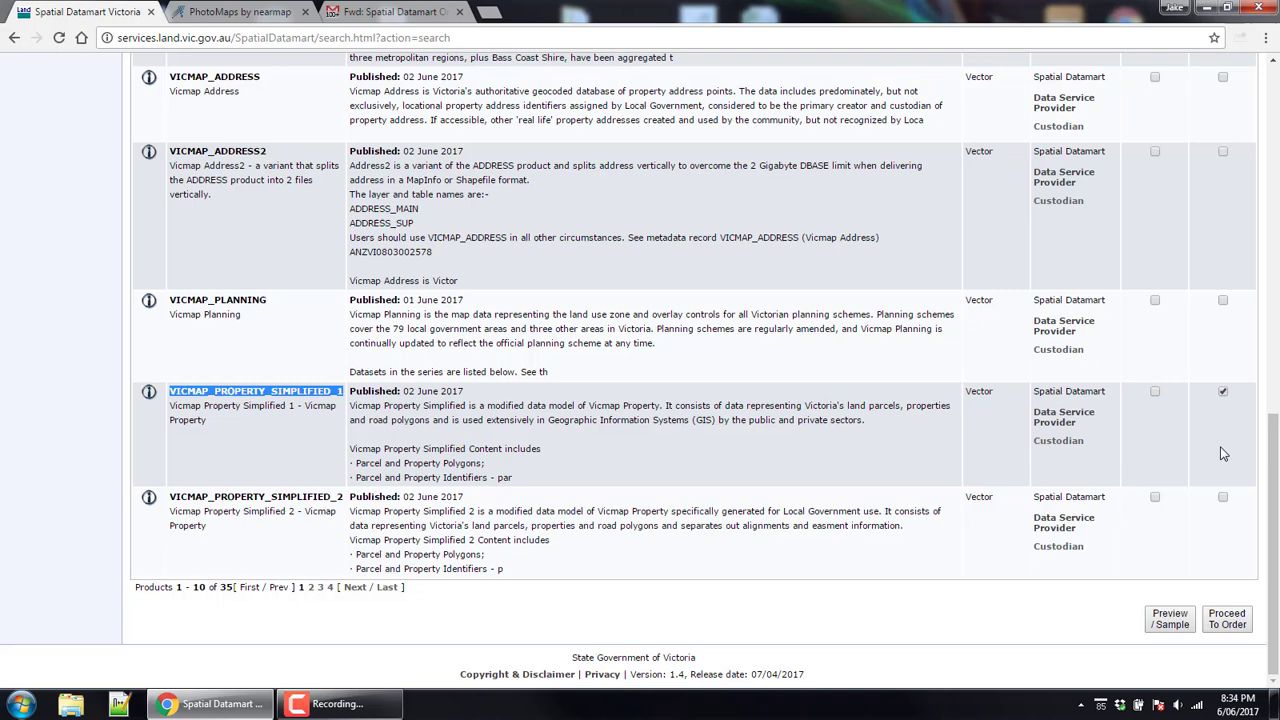
{"action": "left_click", "coordinate": [1228, 618]}
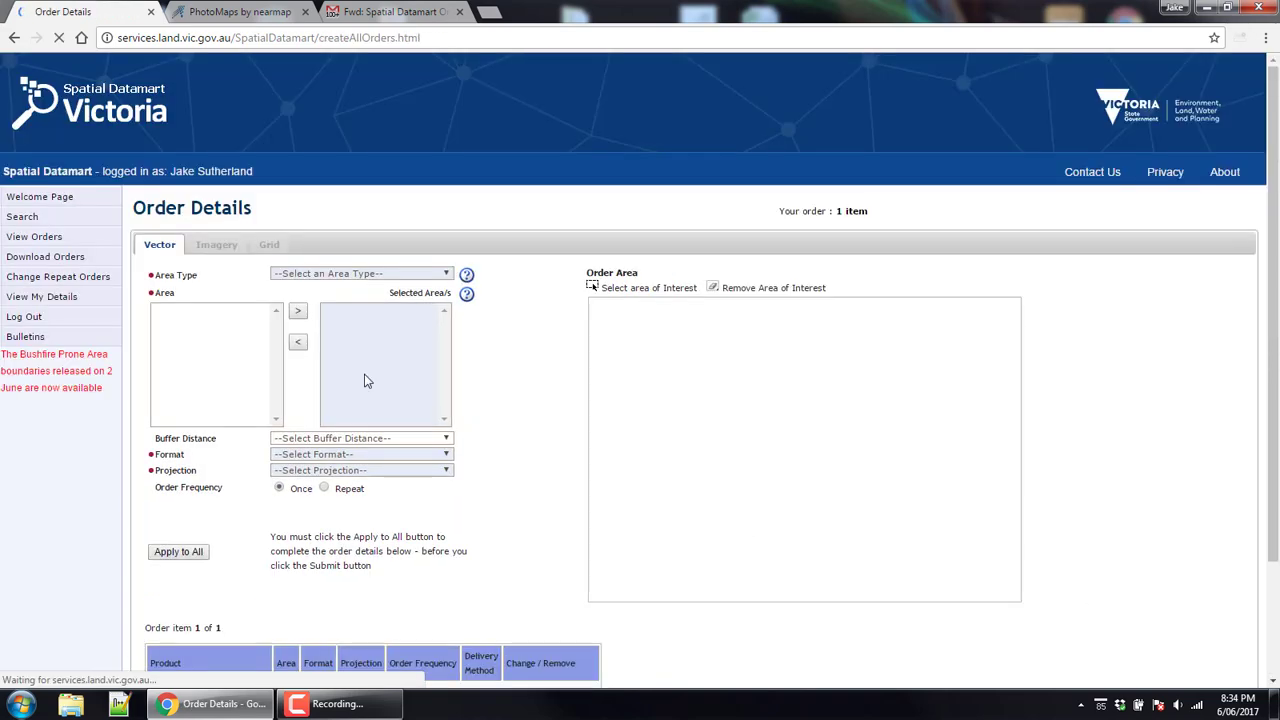
Set the order's area type to Locality and add NEWPORT to the selected areas.
{"action": "left_click", "coordinate": [318, 274]}
{"action": "left_click", "coordinate": [305, 333]}
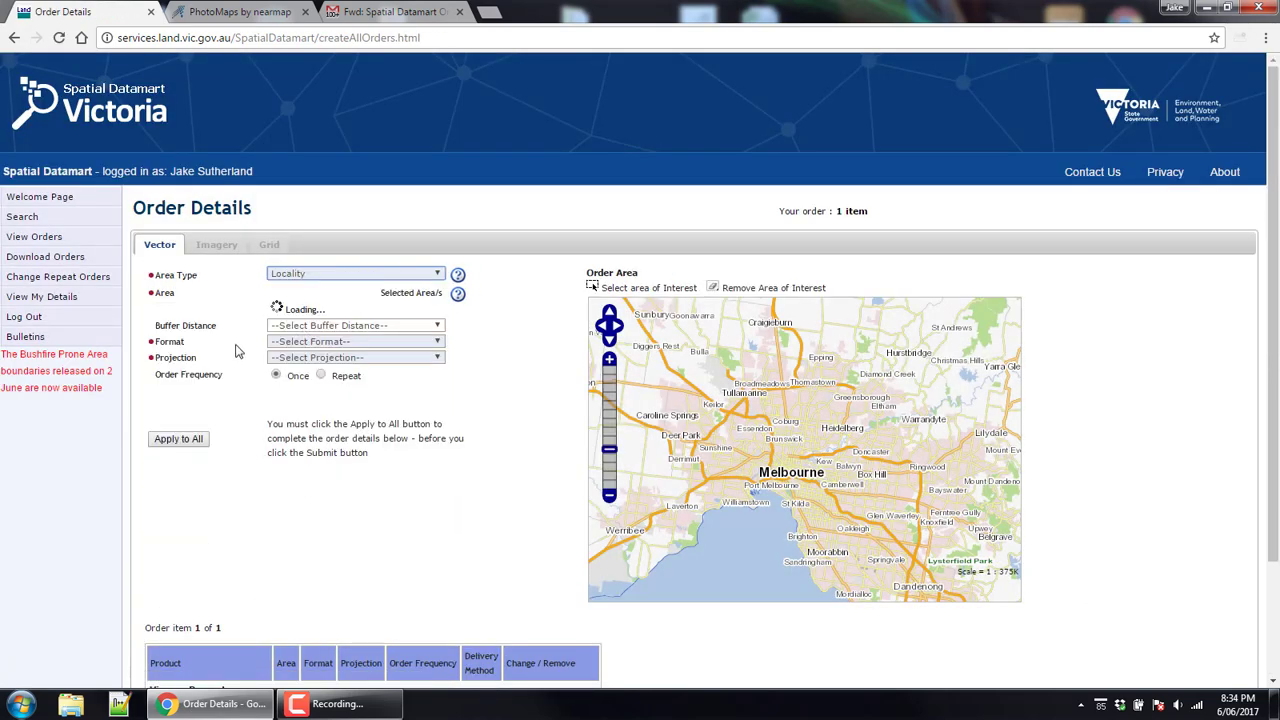
{"action": "left_click", "coordinate": [224, 348]}
{"action": "type", "text": "newport"}
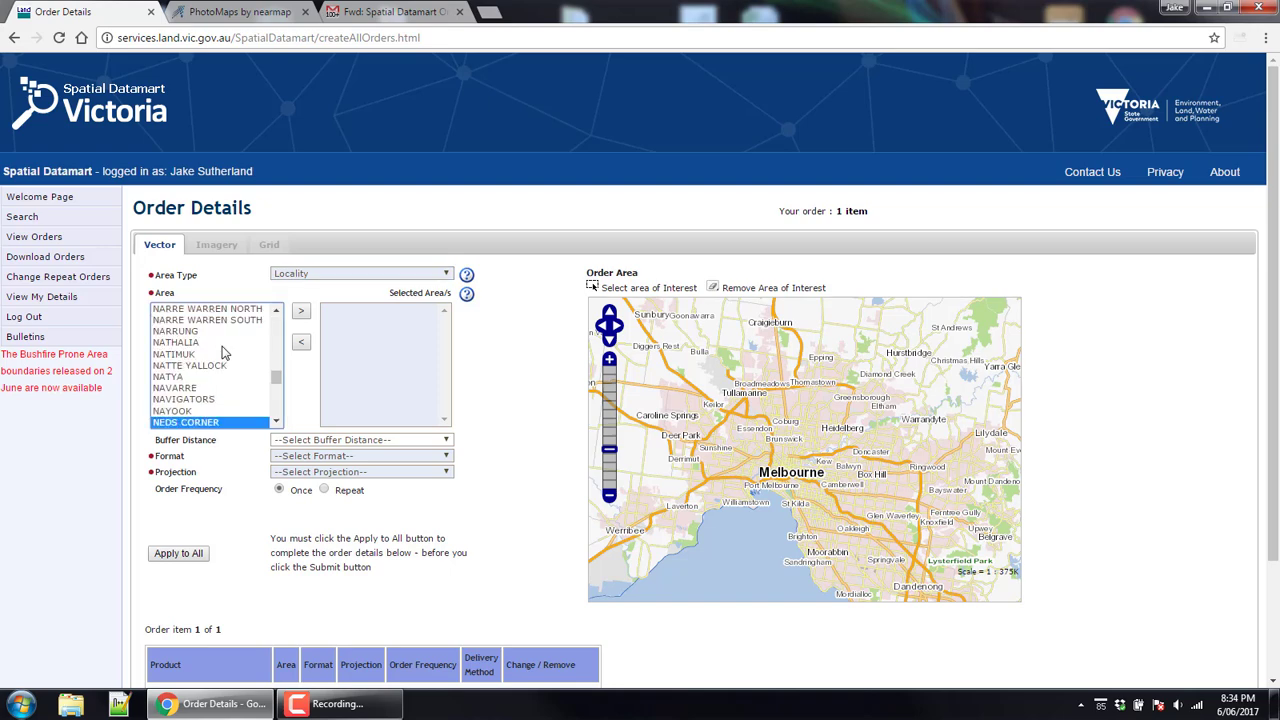
{"action": "left_click", "coordinate": [299, 314]}
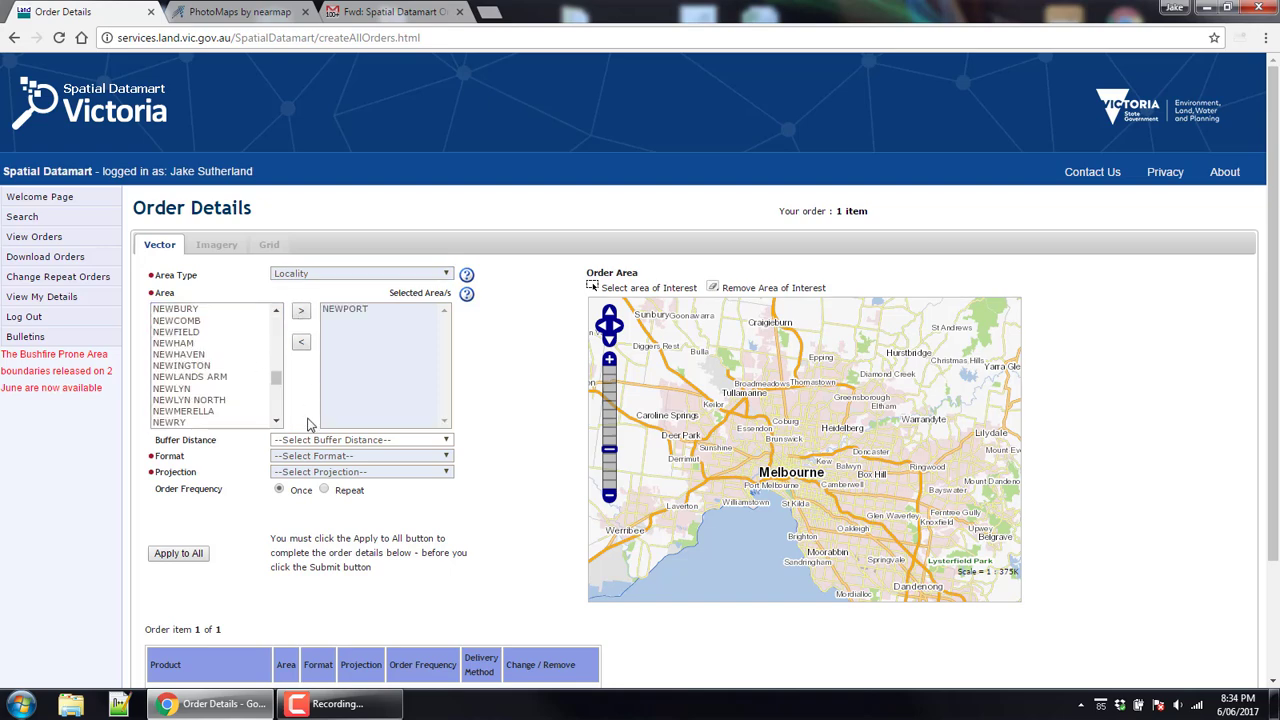
Set a +1km buffer distance, AutoCAD DWG file format and MGA 1994 Zone 55 projection, and apply these settings to all order items.
{"action": "left_click", "coordinate": [310, 441]}
{"action": "left_click", "coordinate": [310, 465]}
{"action": "left_click", "coordinate": [309, 456]}
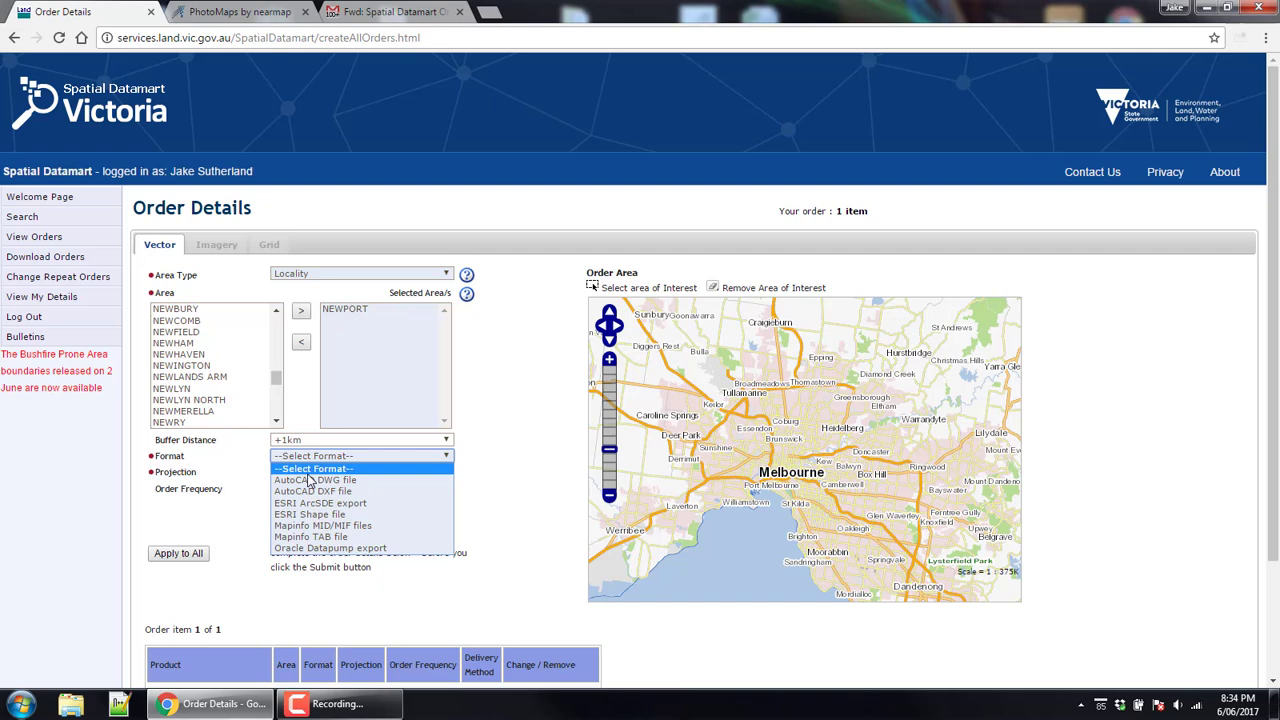
{"action": "left_click", "coordinate": [309, 470]}
{"action": "left_click", "coordinate": [309, 477]}
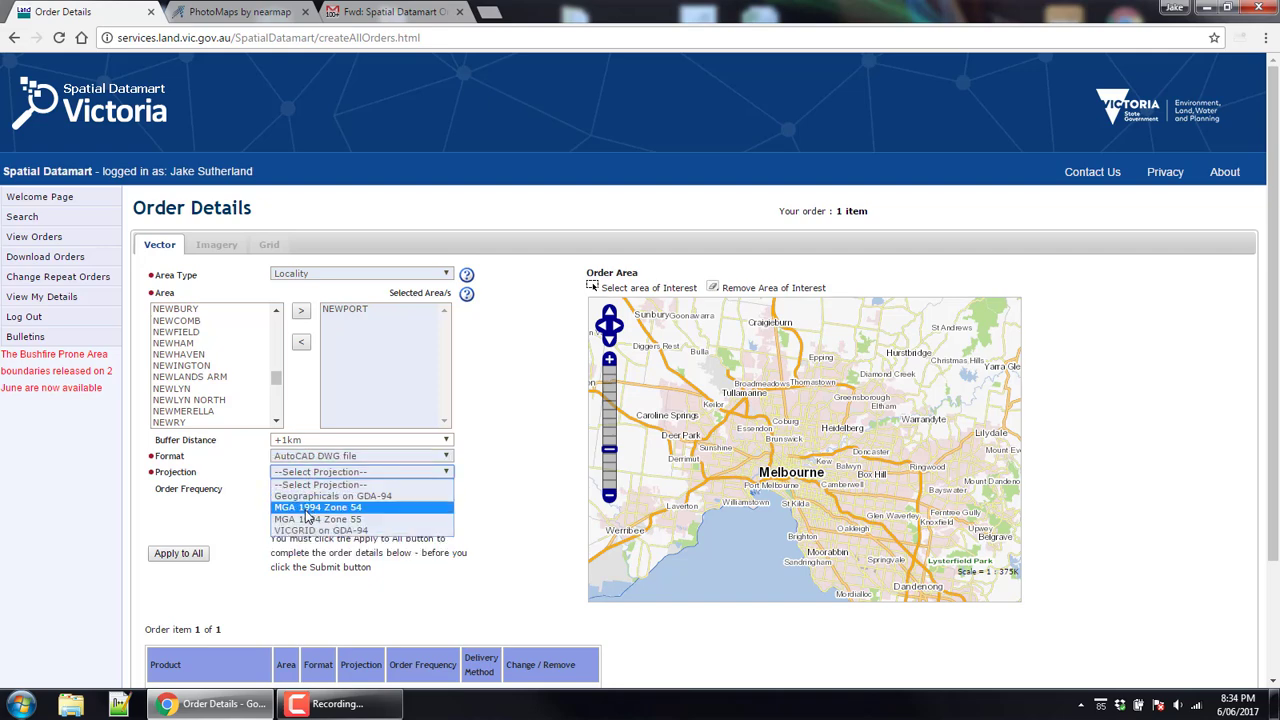
{"action": "left_click", "coordinate": [364, 522]}
{"action": "left_click", "coordinate": [195, 555]}
{"action": "scroll", "coordinate": [297, 548], "scroll_direction": "down", "scroll_amount": 2}
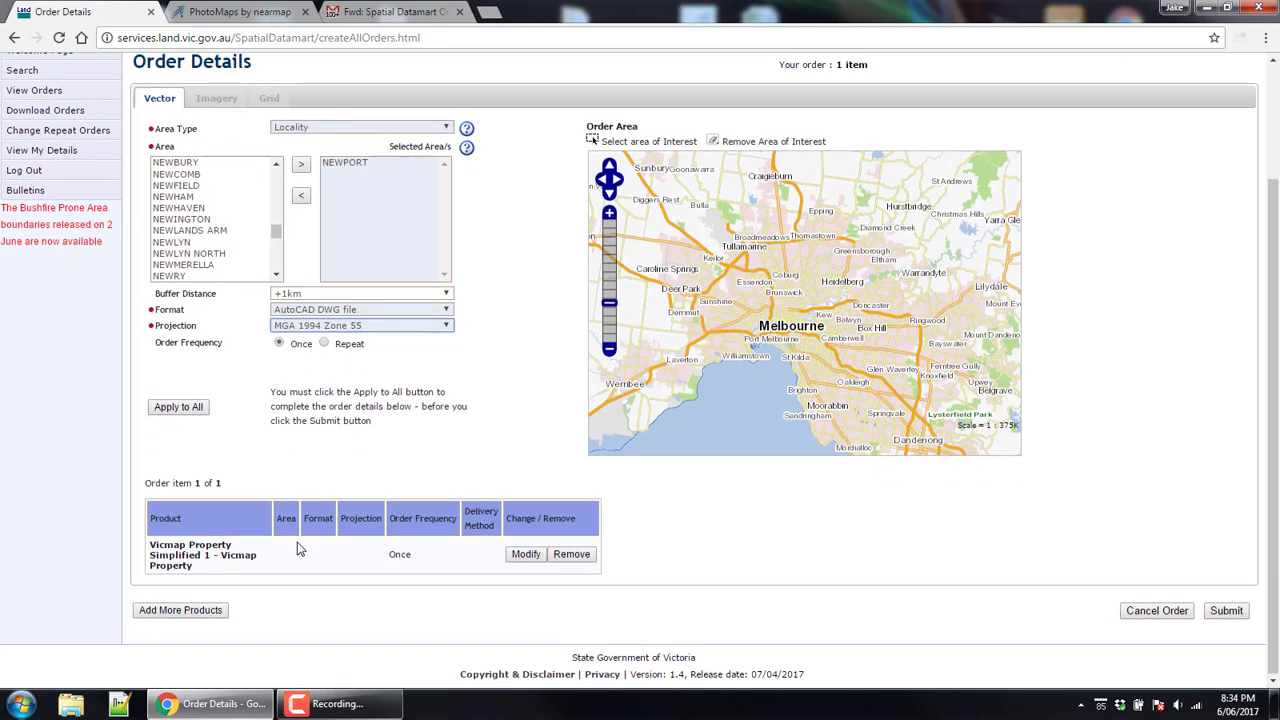
{"action": "left_click", "coordinate": [176, 408]}
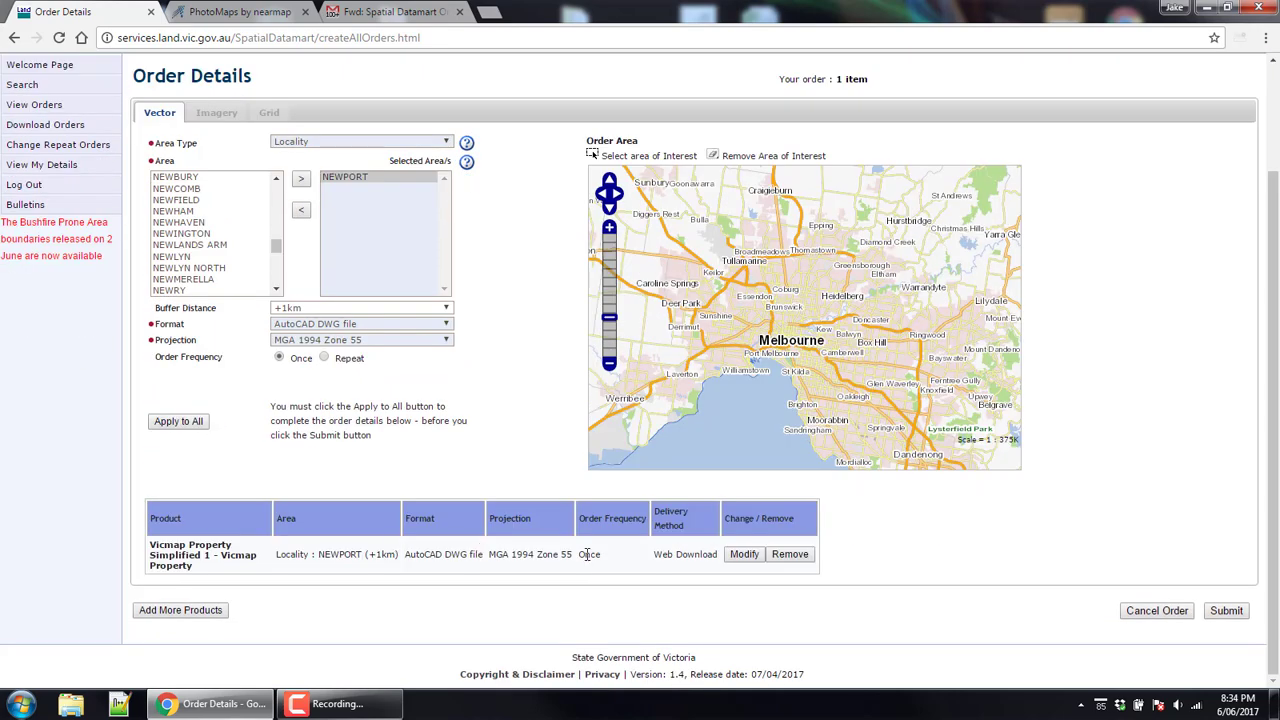
Submit the Vicmap Property order, confirm it, and highlight the notice about the e-mailed download link.
{"action": "left_click", "coordinate": [1225, 610]}
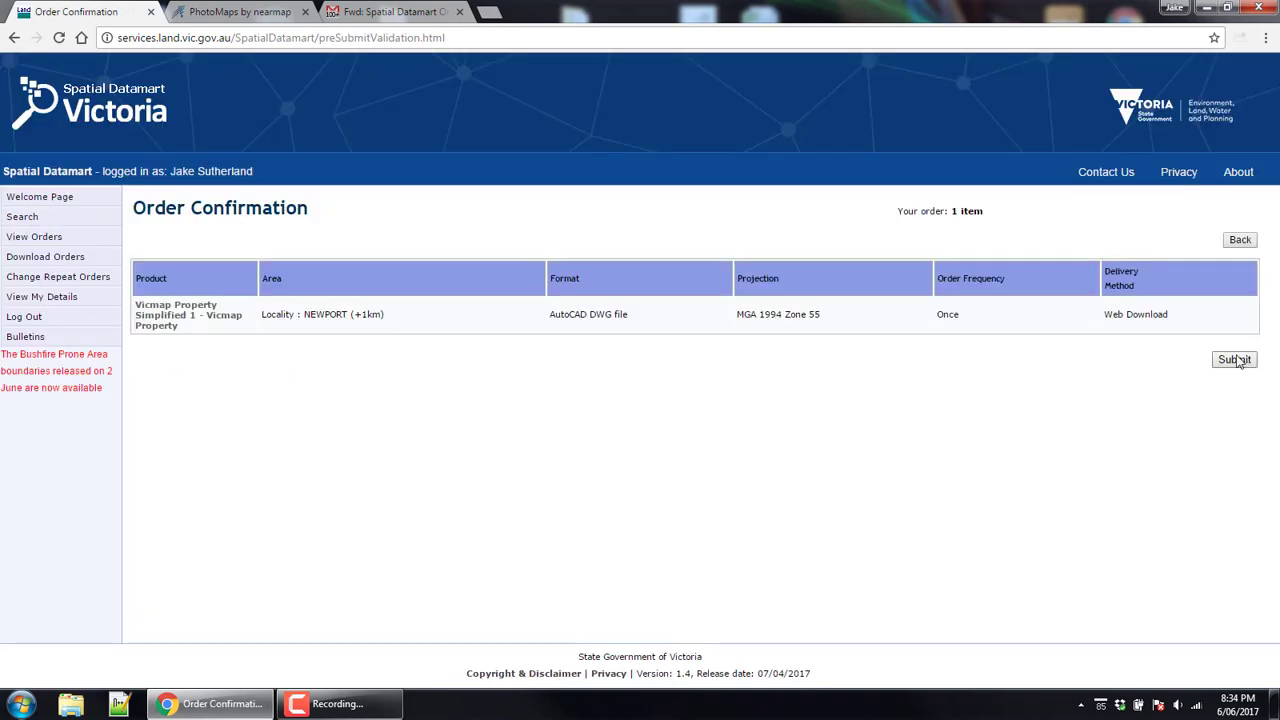
{"action": "left_click", "coordinate": [1236, 362]}
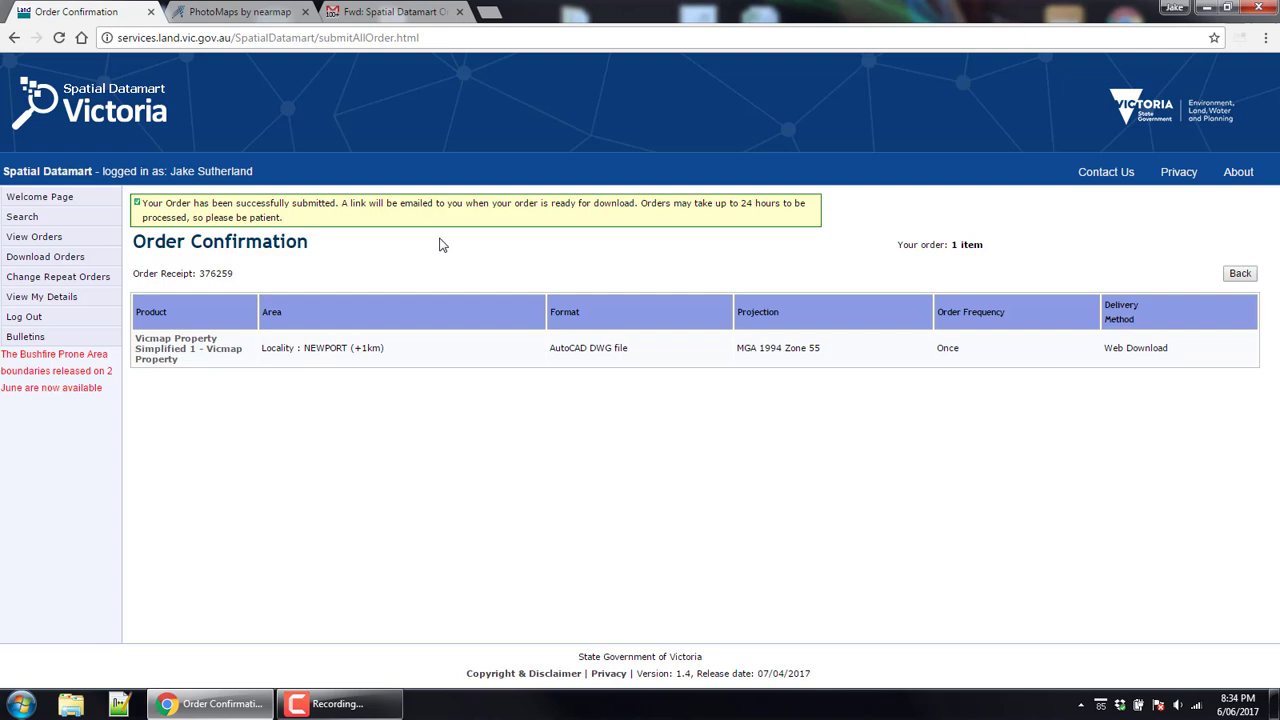
{"action": "left_click_drag", "start_coordinate": [343, 206], "coordinate": [632, 207]}
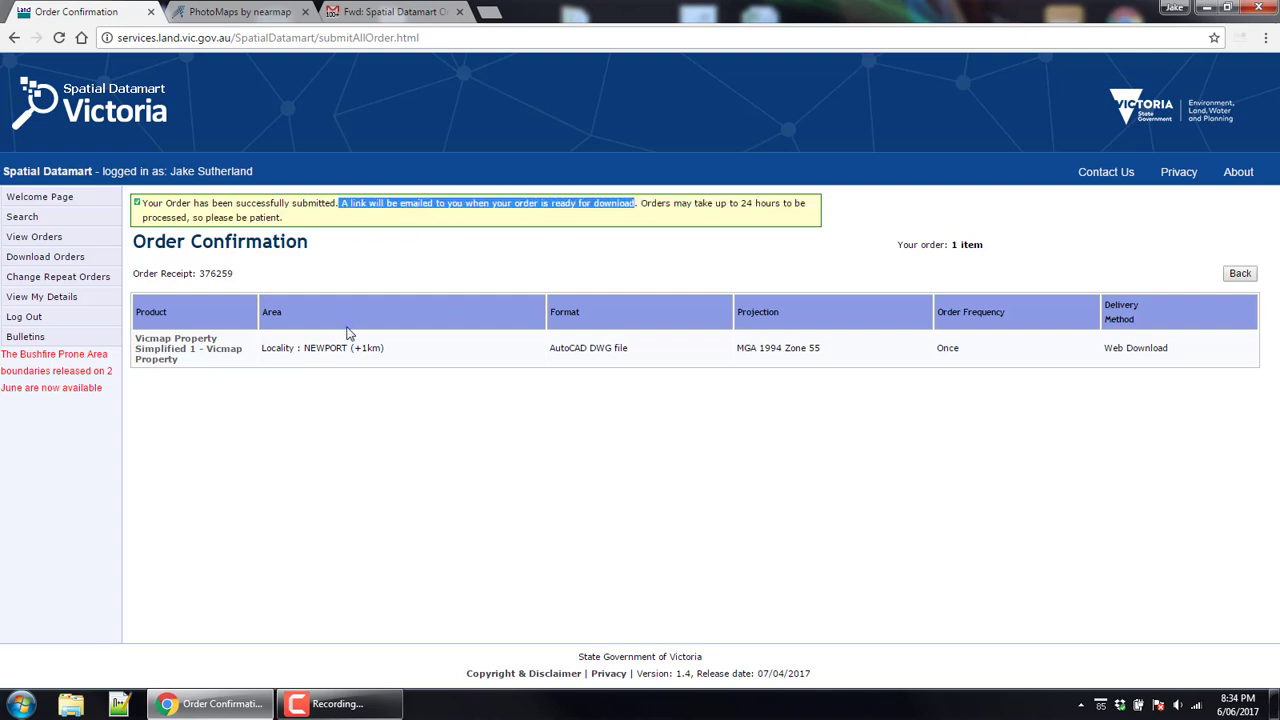
Switch to the Gmail order notification and download the ZIP file of the completed order.
{"action": "left_click", "coordinate": [388, 12]}
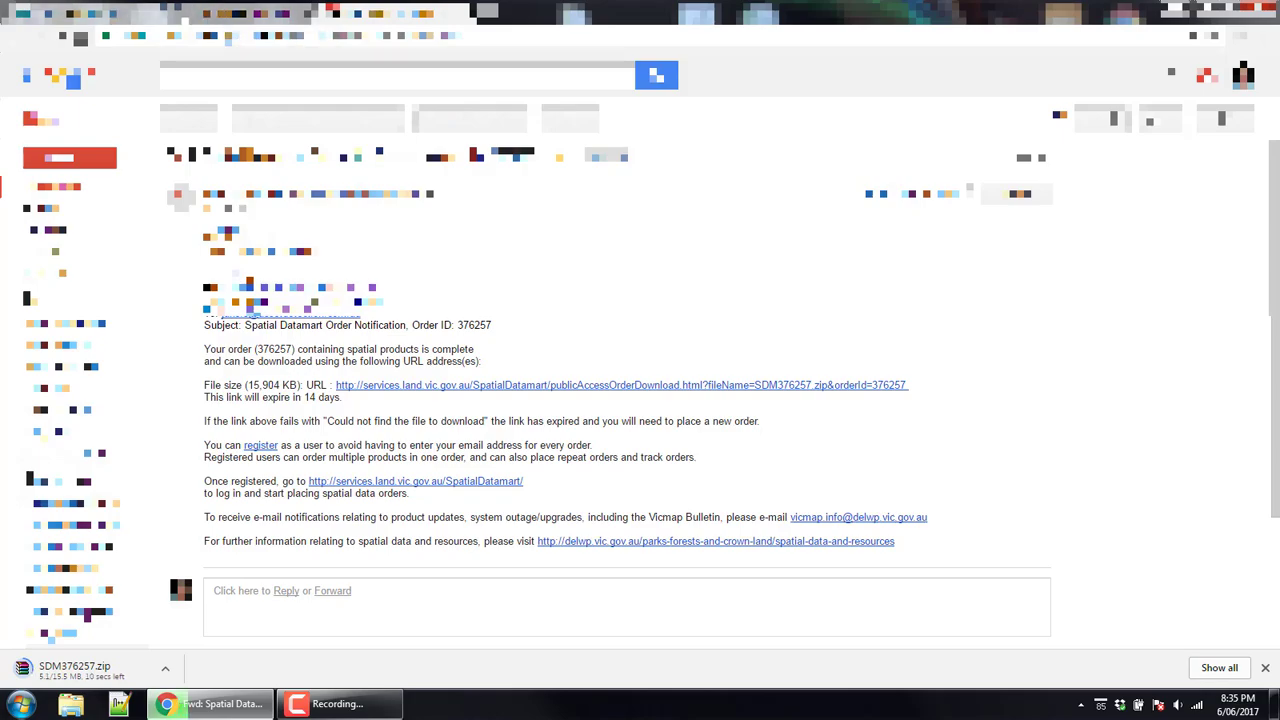
Switch to nearmap and define a PhotoMaps save area of about 2287 by 1156 pixels over the Newport houses.
{"action": "left_click", "coordinate": [230, 11]}
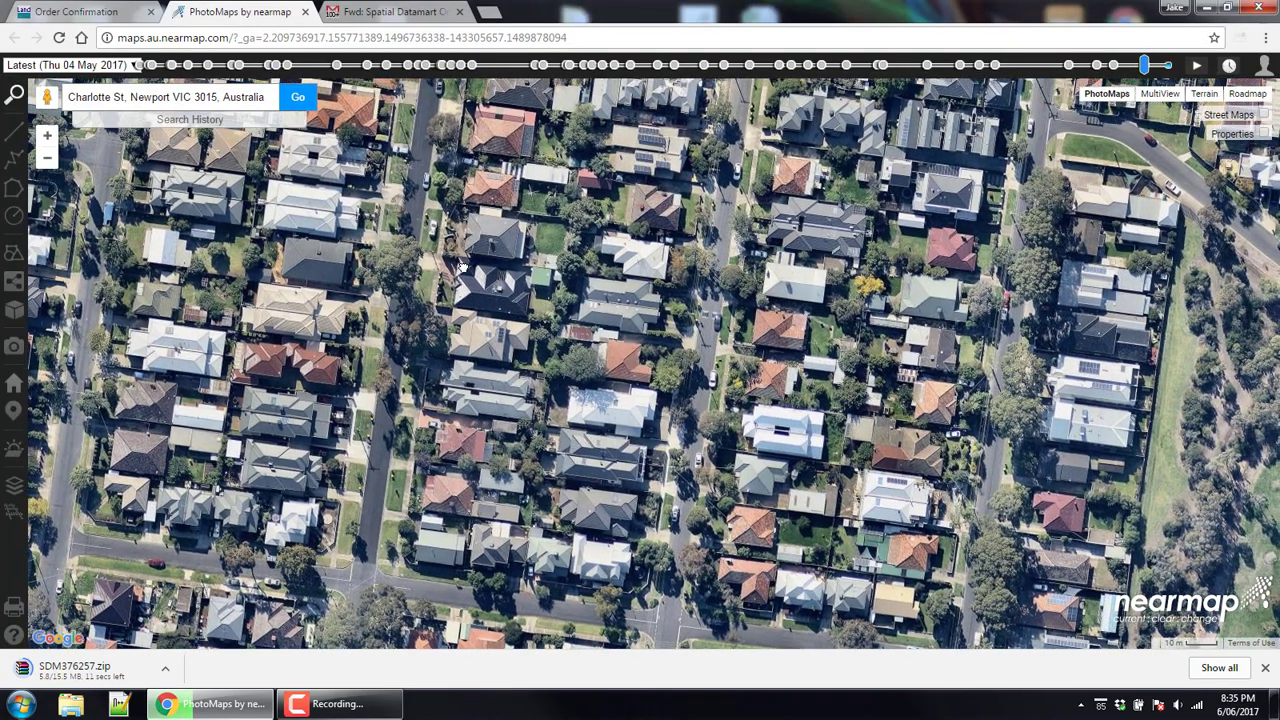
{"action": "left_click_drag", "start_coordinate": [460, 262], "coordinate": [474, 257]}
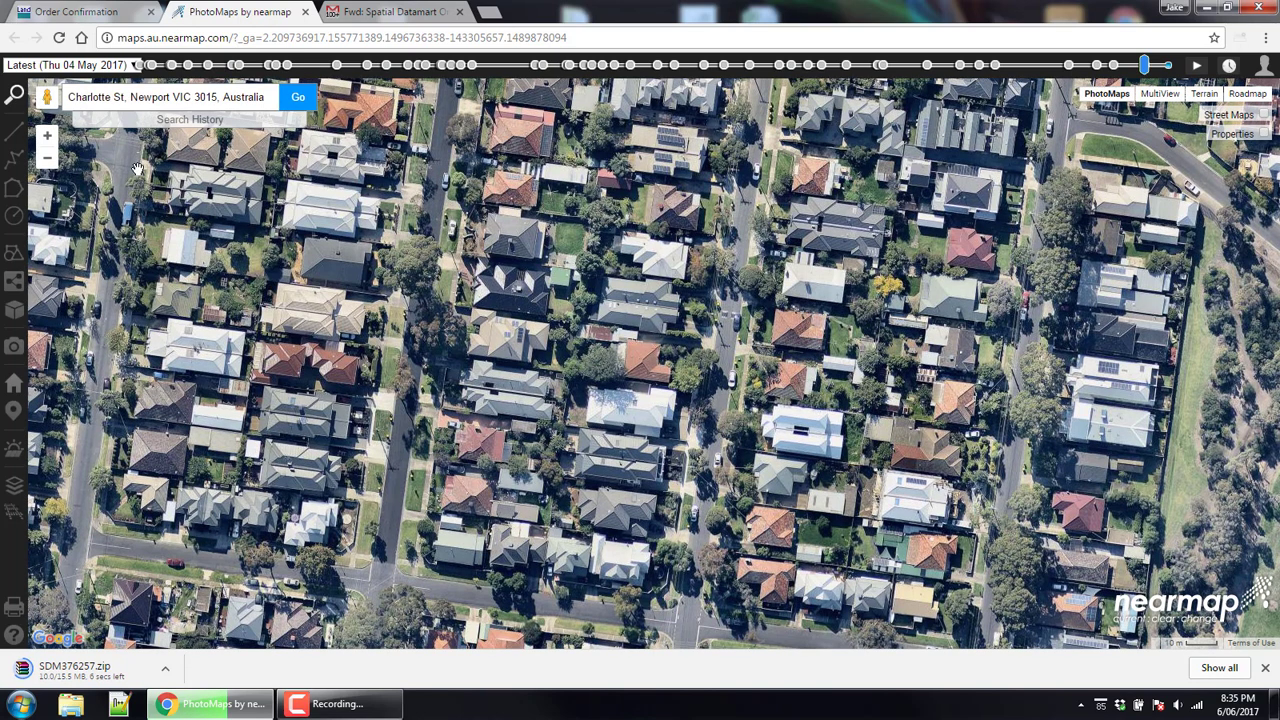
{"action": "left_click", "coordinate": [14, 345]}
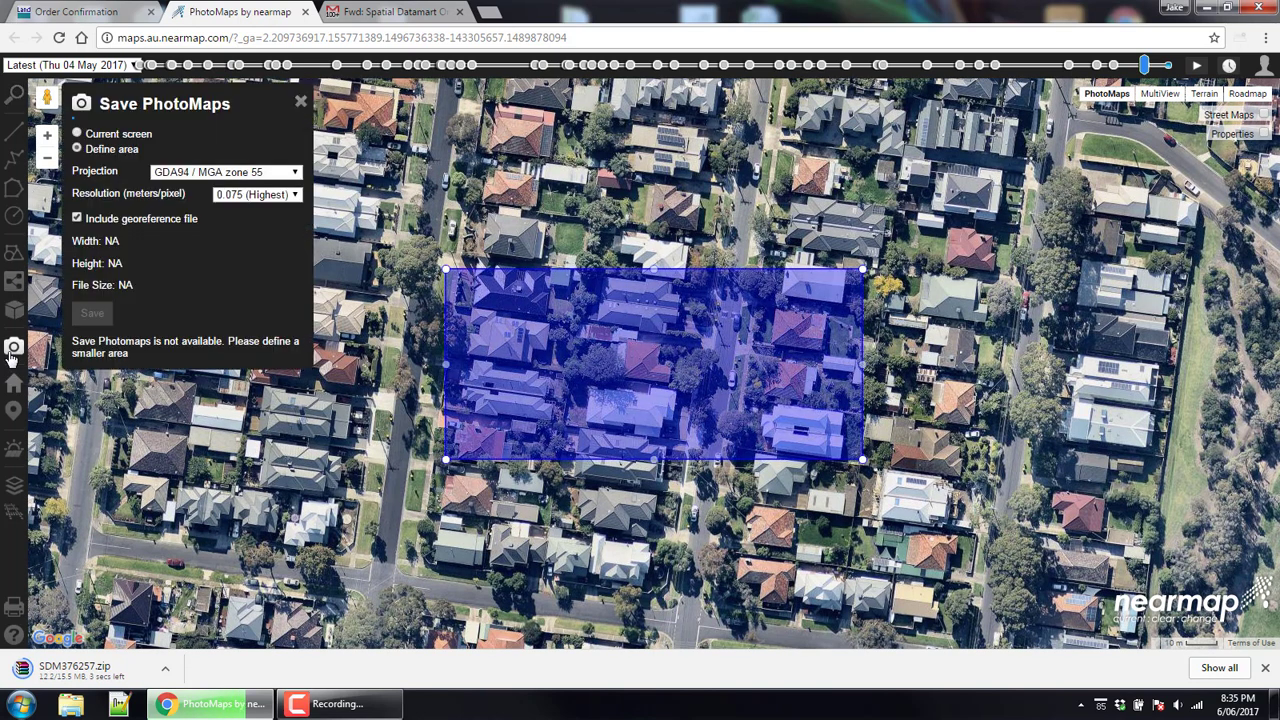
{"action": "left_click_drag", "start_coordinate": [590, 371], "coordinate": [412, 345]}
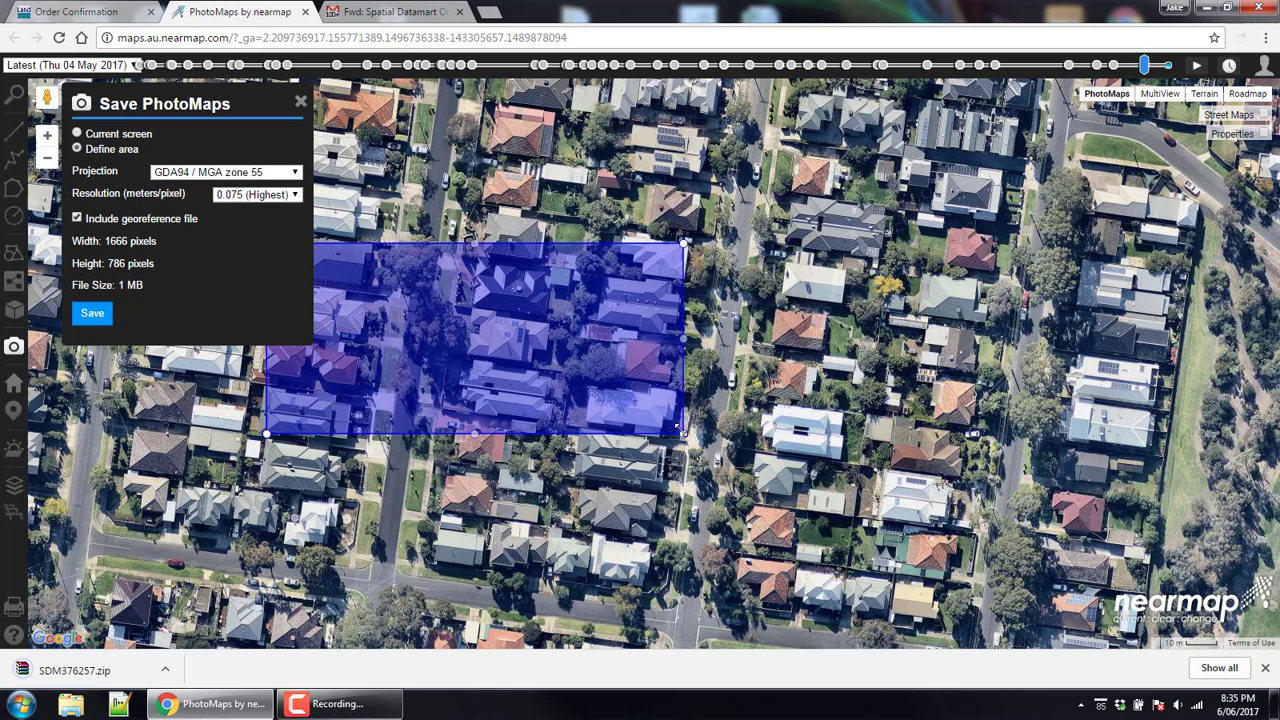
{"action": "left_click_drag", "start_coordinate": [680, 432], "coordinate": [844, 524]}
{"action": "mouse_move", "coordinate": [620, 458]}
{"action": "left_mouse_down"}
{"action": "mouse_move", "coordinate": [600, 450]}
{"action": "mouse_move", "coordinate": [607, 440]}
{"action": "left_mouse_up"}
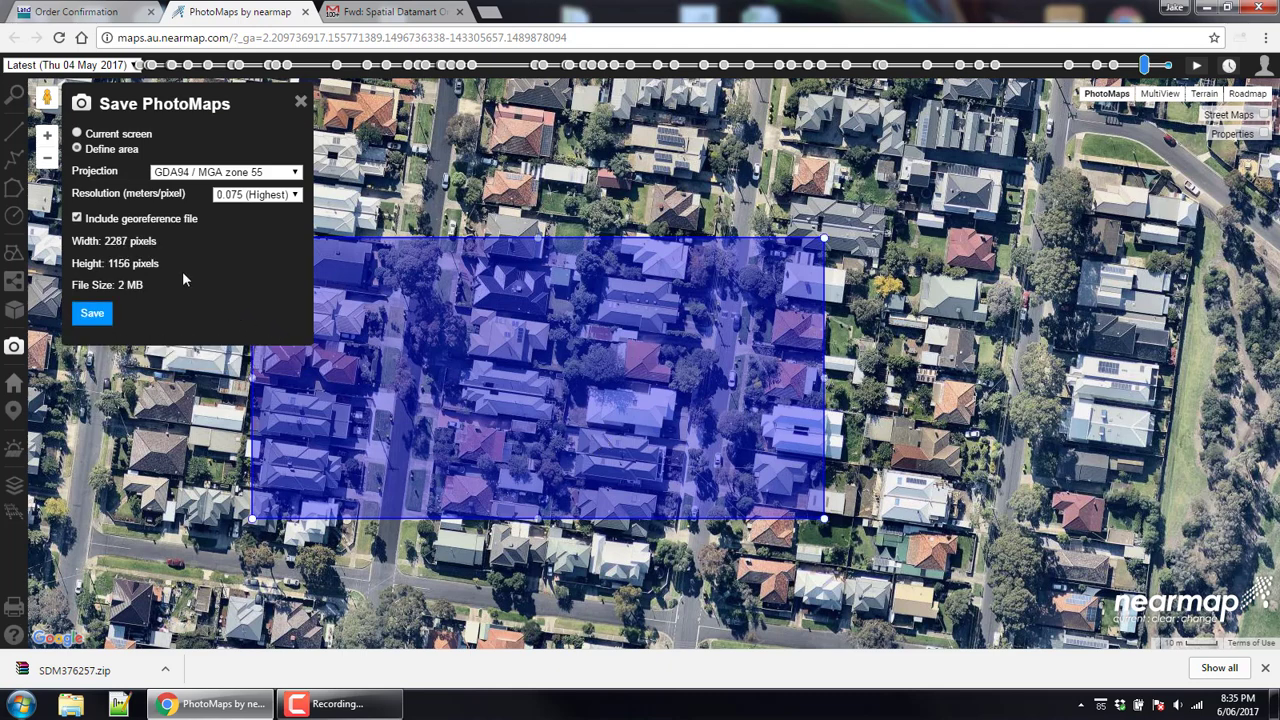
Show the downloaded order ZIP in its Windows Explorer folder and extract it to a folder of the same name.
{"action": "right_click", "coordinate": [103, 675]}
{"action": "left_click", "coordinate": [134, 628]}
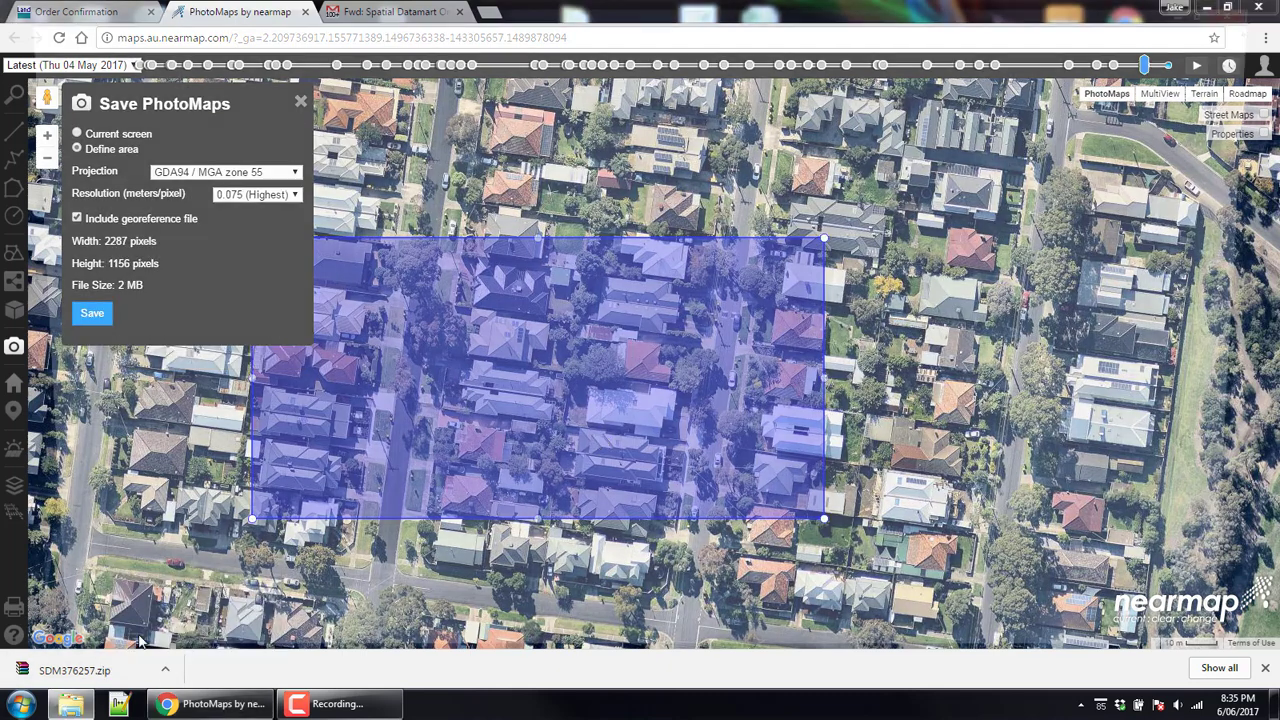
{"action": "right_click", "coordinate": [193, 114]}
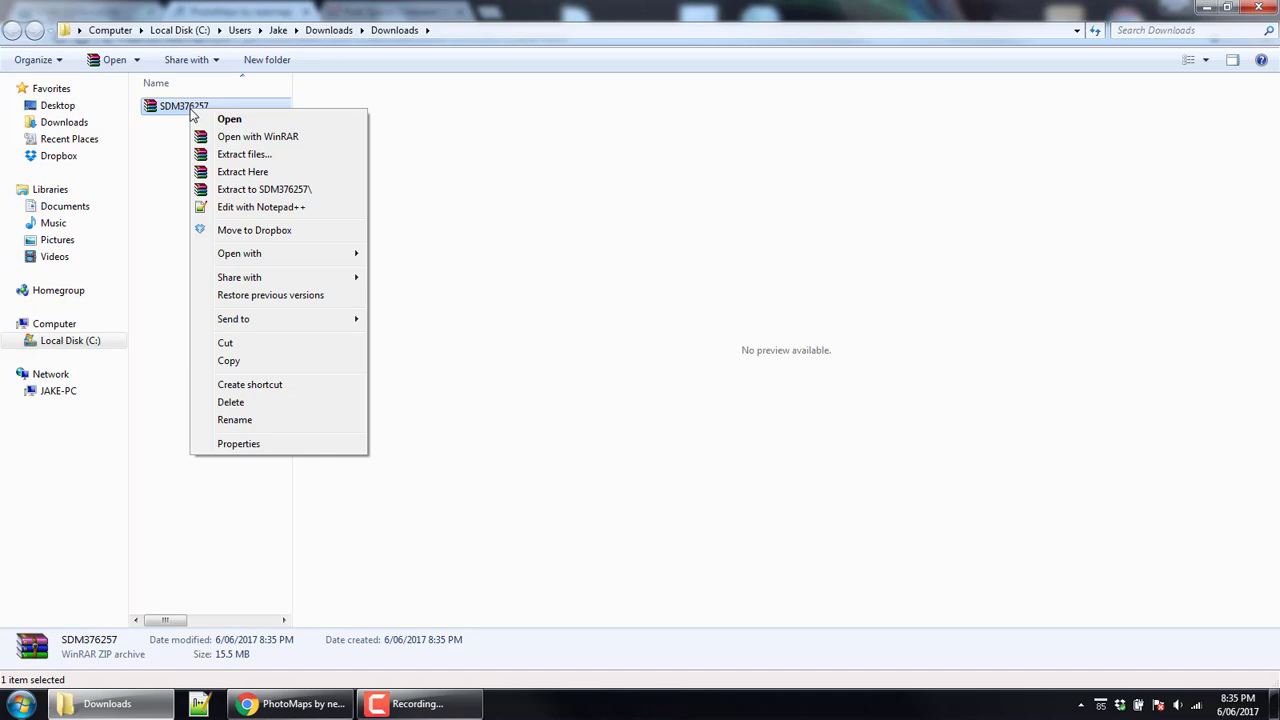
{"action": "left_click", "coordinate": [240, 192]}
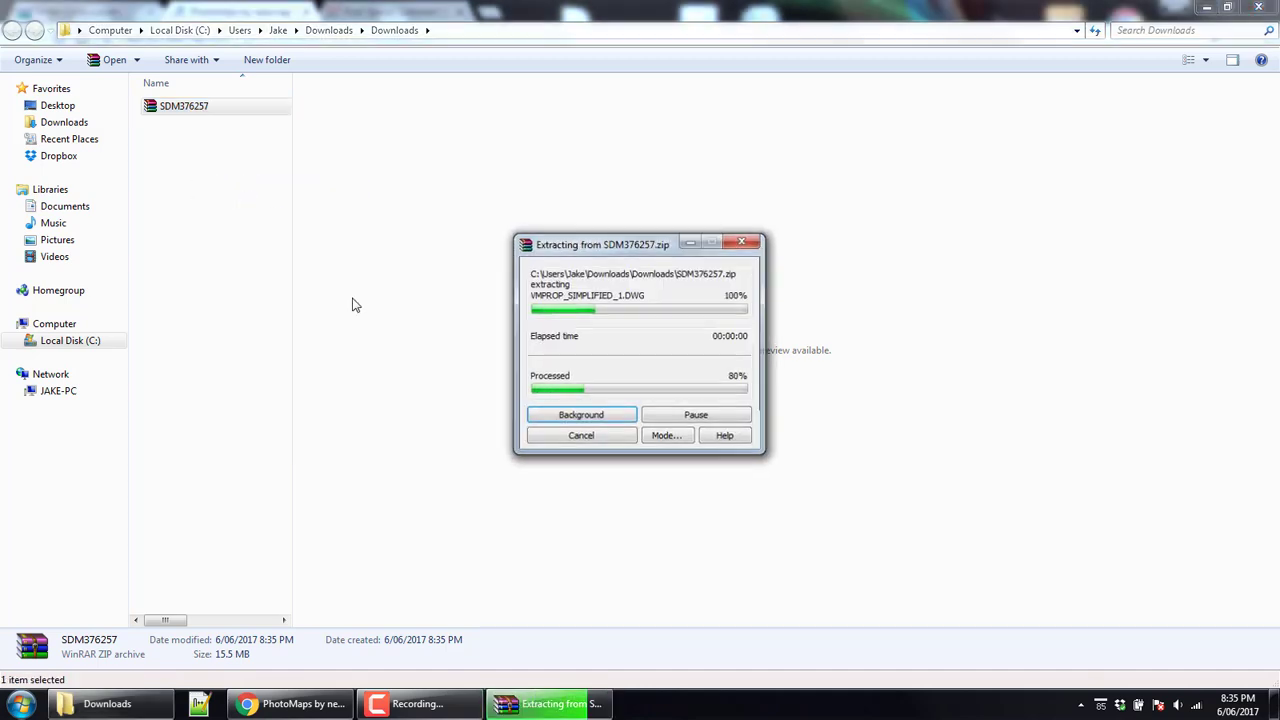
Open VMPROP_SIMPLIFIED_1.DWG from the newport-1000 subfolder of the extracted order in AutoCAD.
{"action": "double_click", "coordinate": [185, 108]}
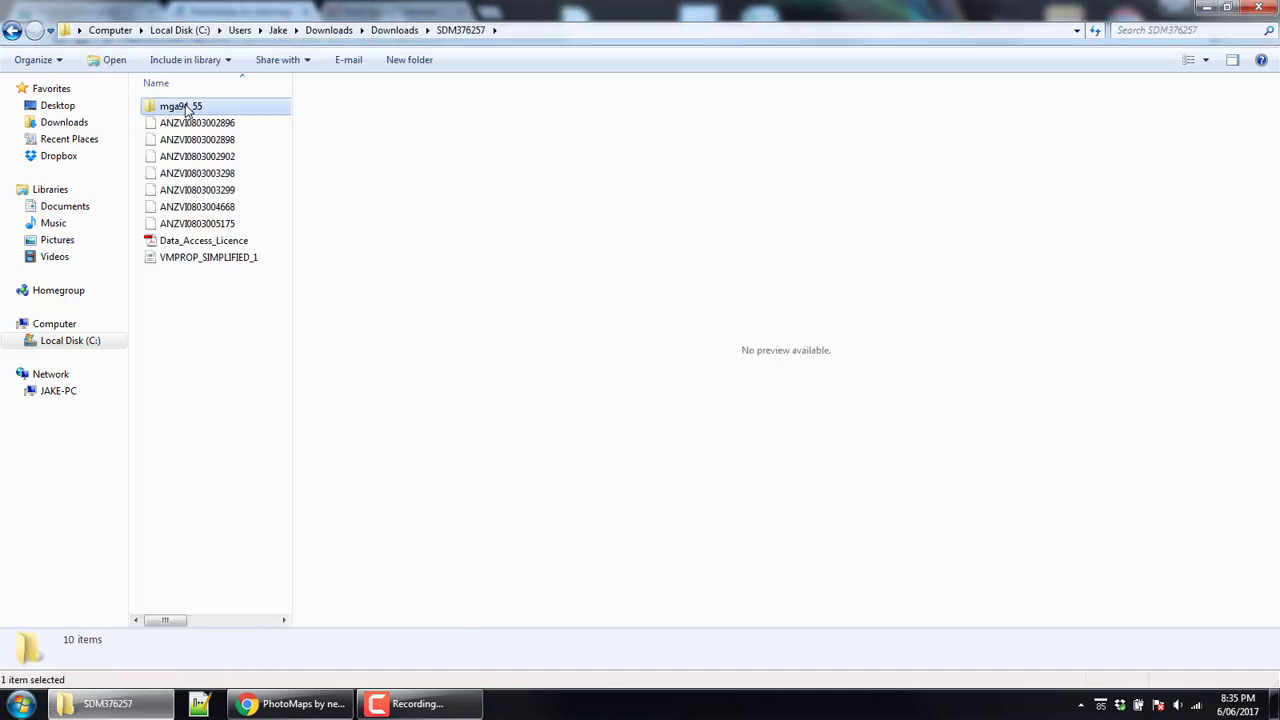
{"action": "double_click", "coordinate": [185, 107]}
{"action": "double_click", "coordinate": [185, 107]}
{"action": "double_click", "coordinate": [185, 107]}
{"action": "double_click", "coordinate": [185, 108]}
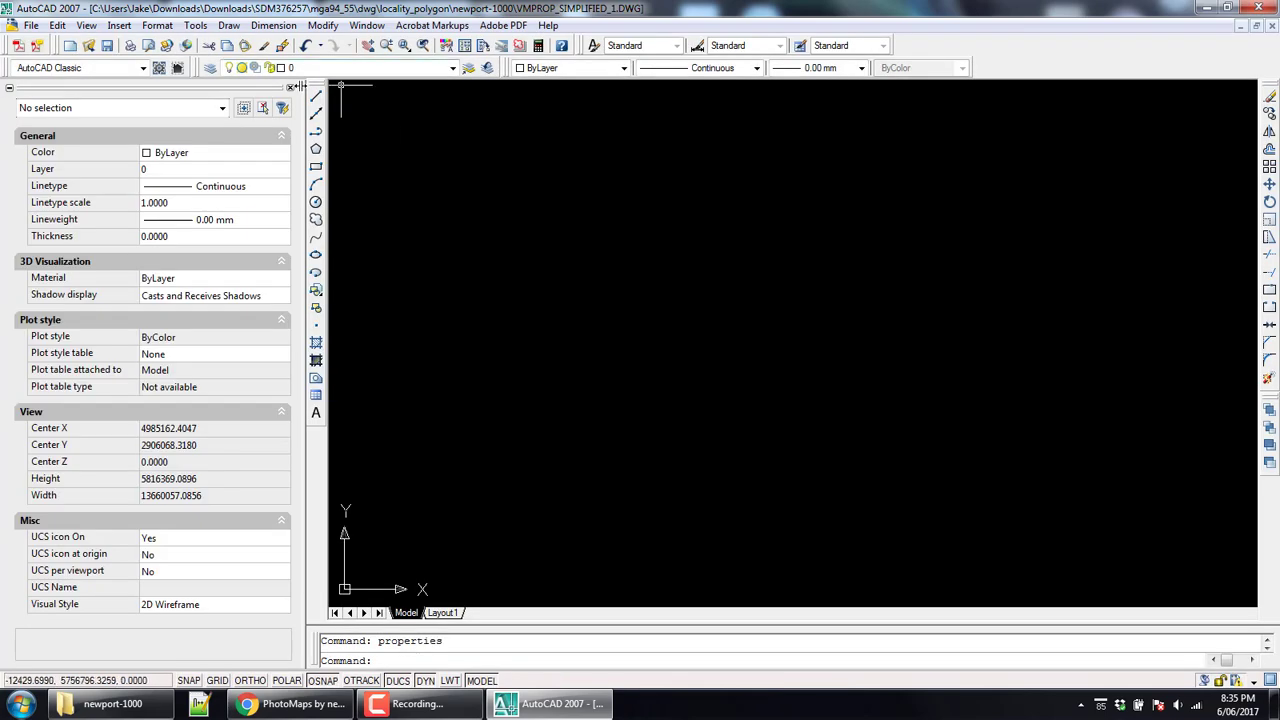
Close the Properties palette and zoom to the extents of the parcel drawing.
{"action": "left_click", "coordinate": [292, 89]}
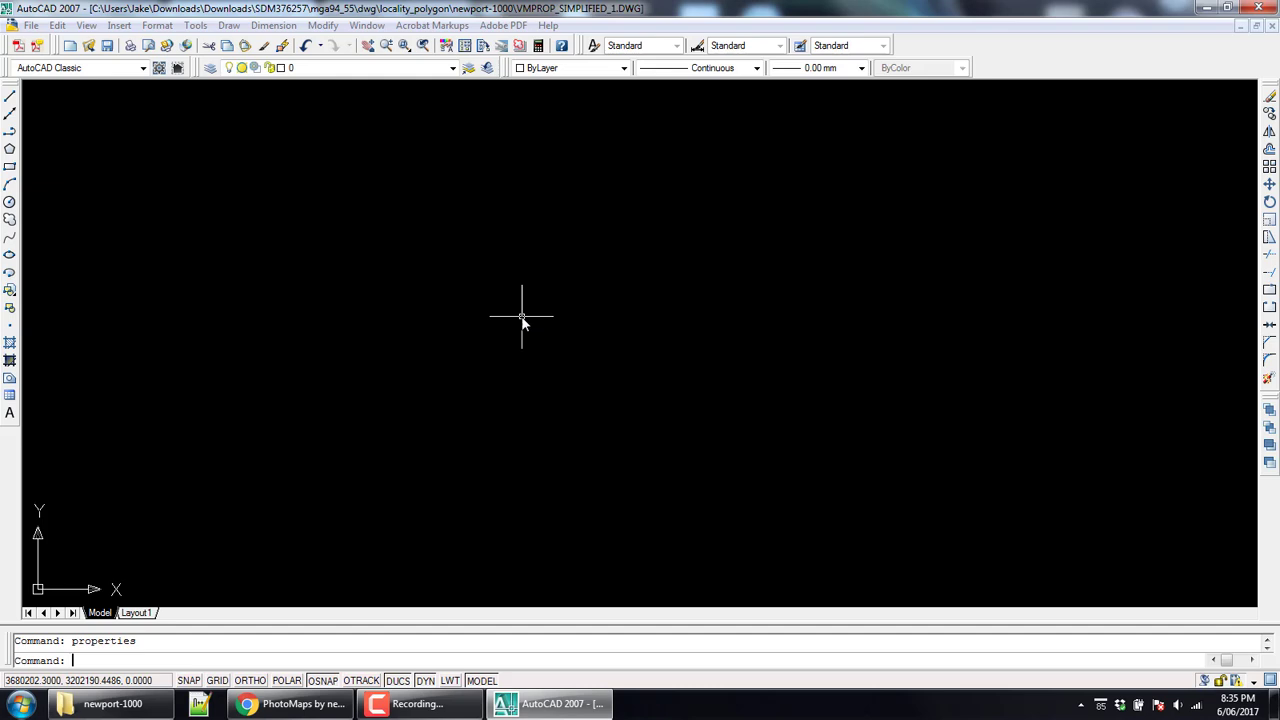
{"action": "type", "text": "z"}
{"action": "key", "text": "Return"}
{"action": "type", "text": "e"}
{"action": "key", "text": "Return"}
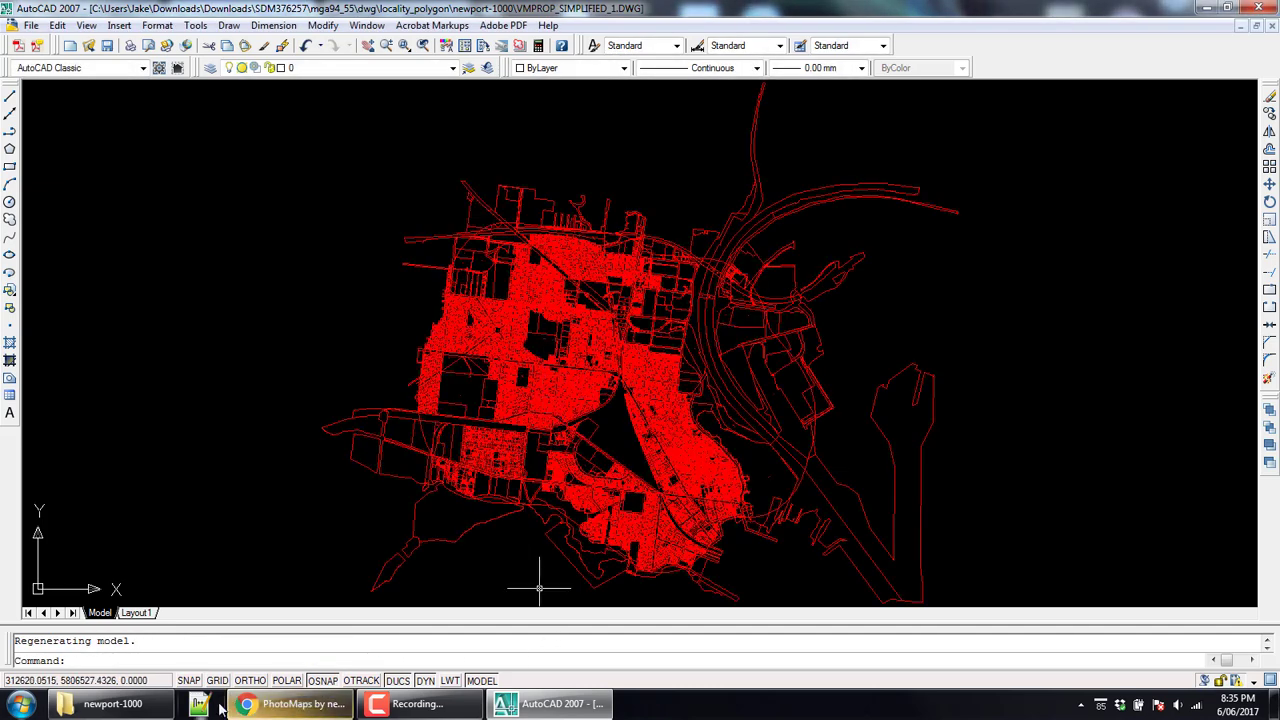
Switch to nearmap and save the defined area in GDA94 / MGA zone 55 at 0.075 m/pixel with the georeference file included.
{"action": "left_click", "coordinate": [283, 705]}
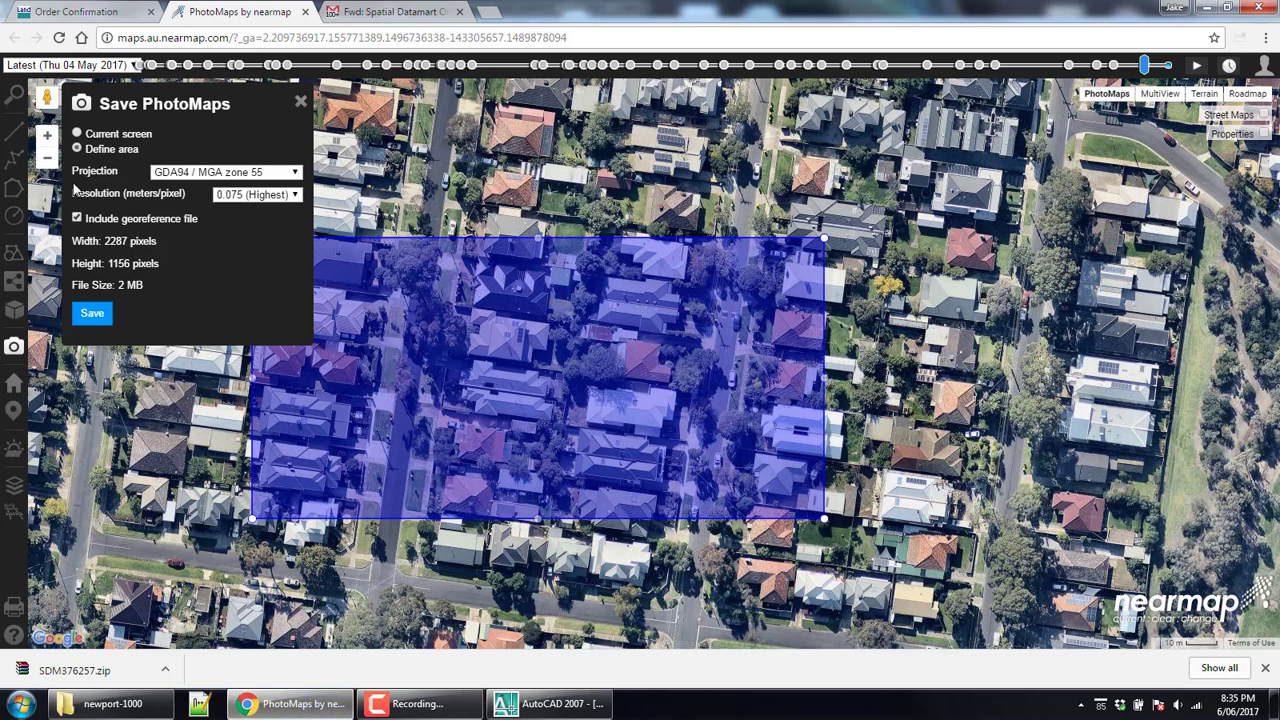
{"action": "left_click", "coordinate": [190, 172]}
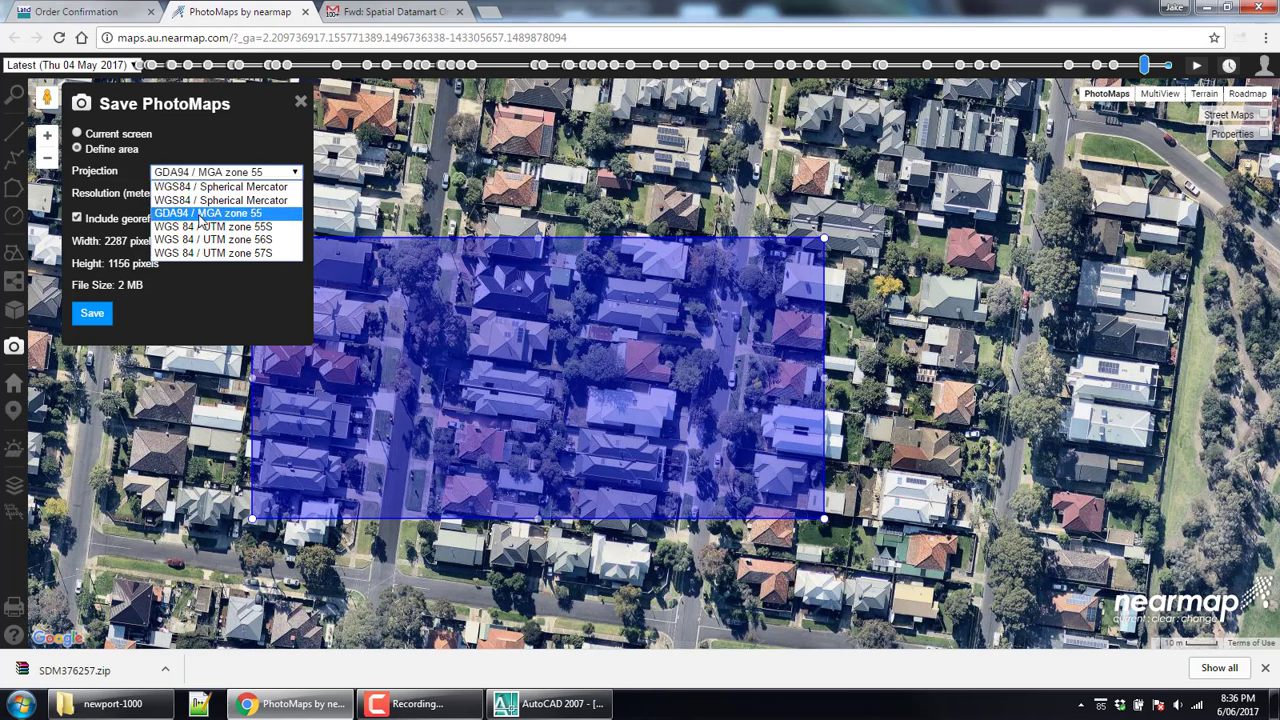
{"action": "left_click", "coordinate": [200, 216]}
{"action": "left_click", "coordinate": [230, 196]}
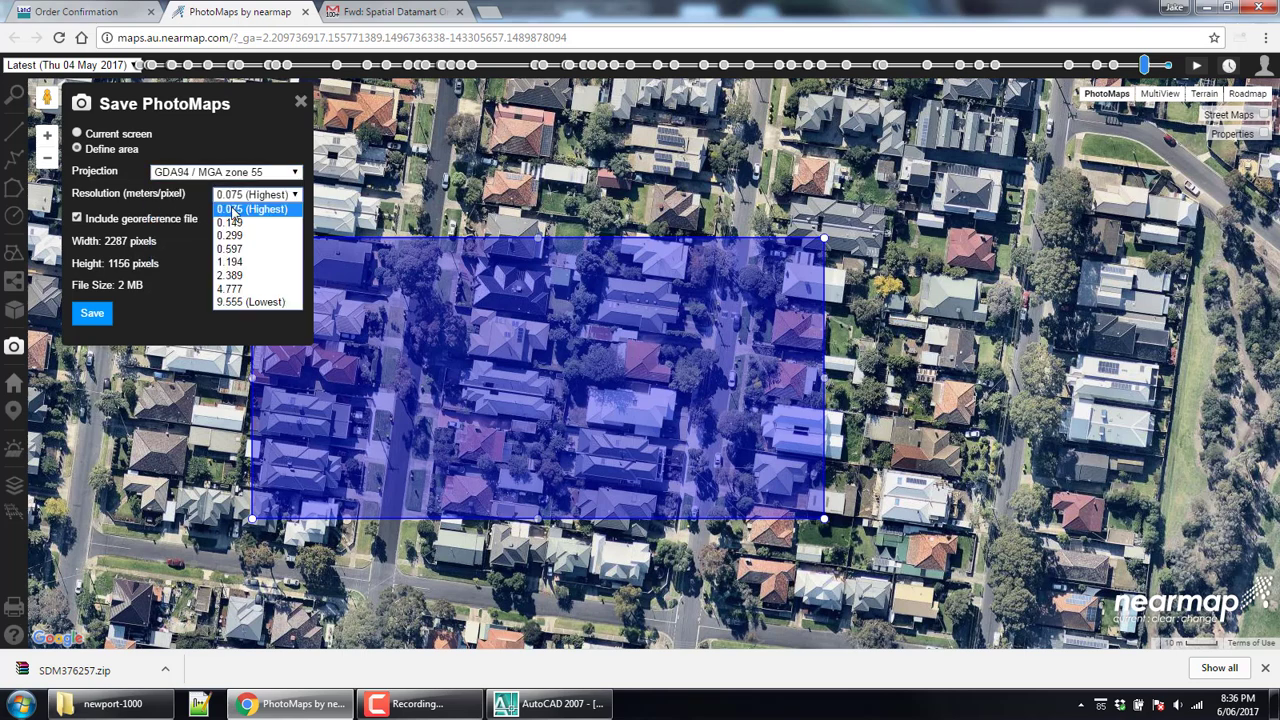
{"action": "left_click", "coordinate": [232, 209]}
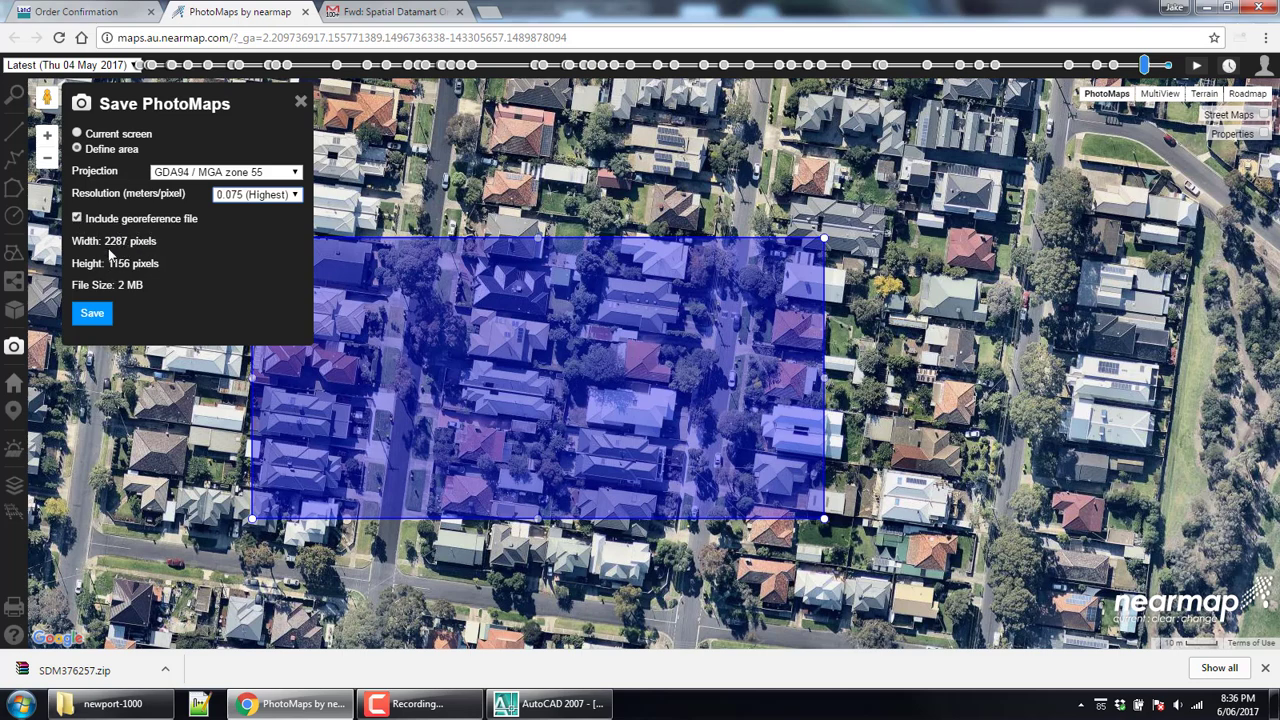
{"action": "left_click", "coordinate": [100, 313]}
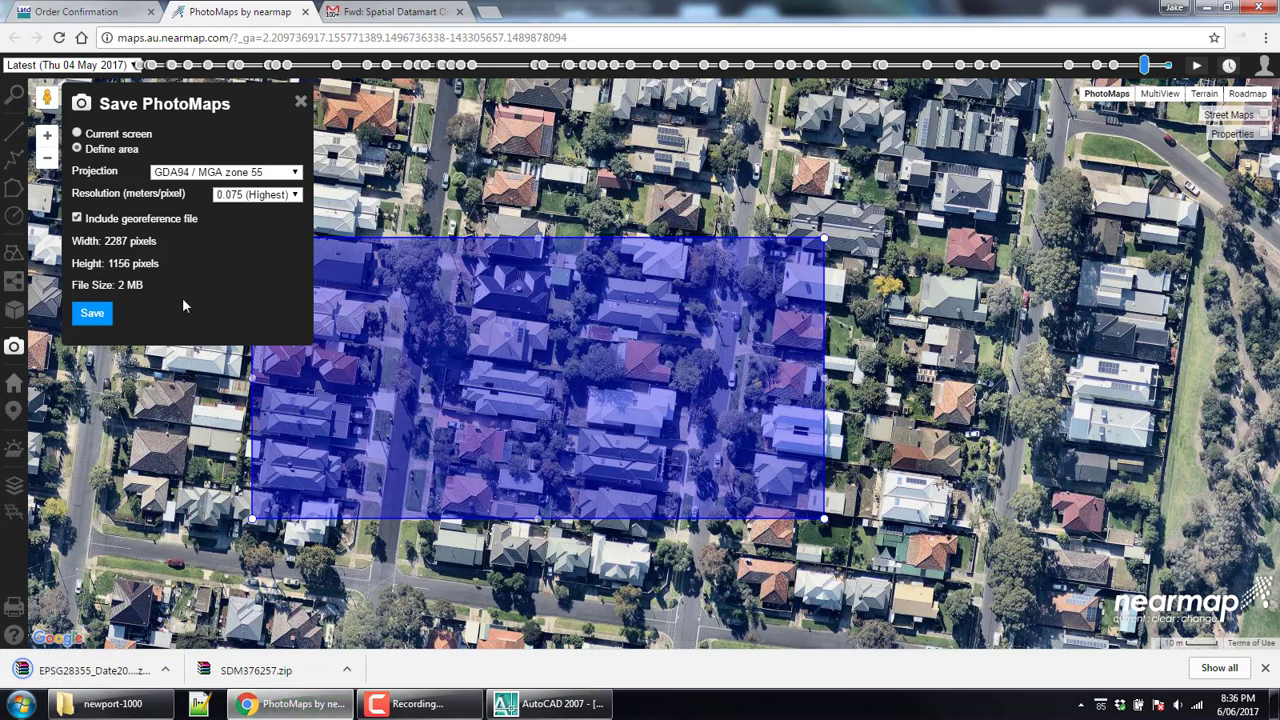
{"action": "left_click", "coordinate": [78, 134]}
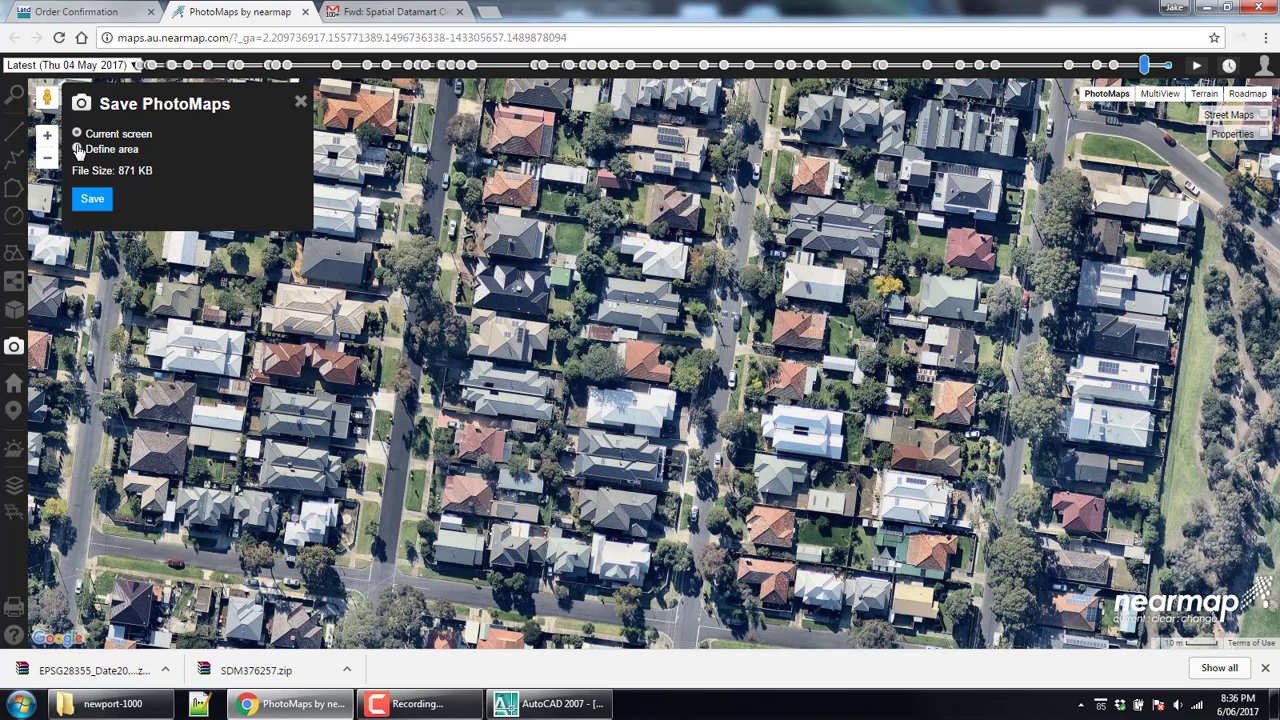
{"action": "left_click", "coordinate": [78, 148]}
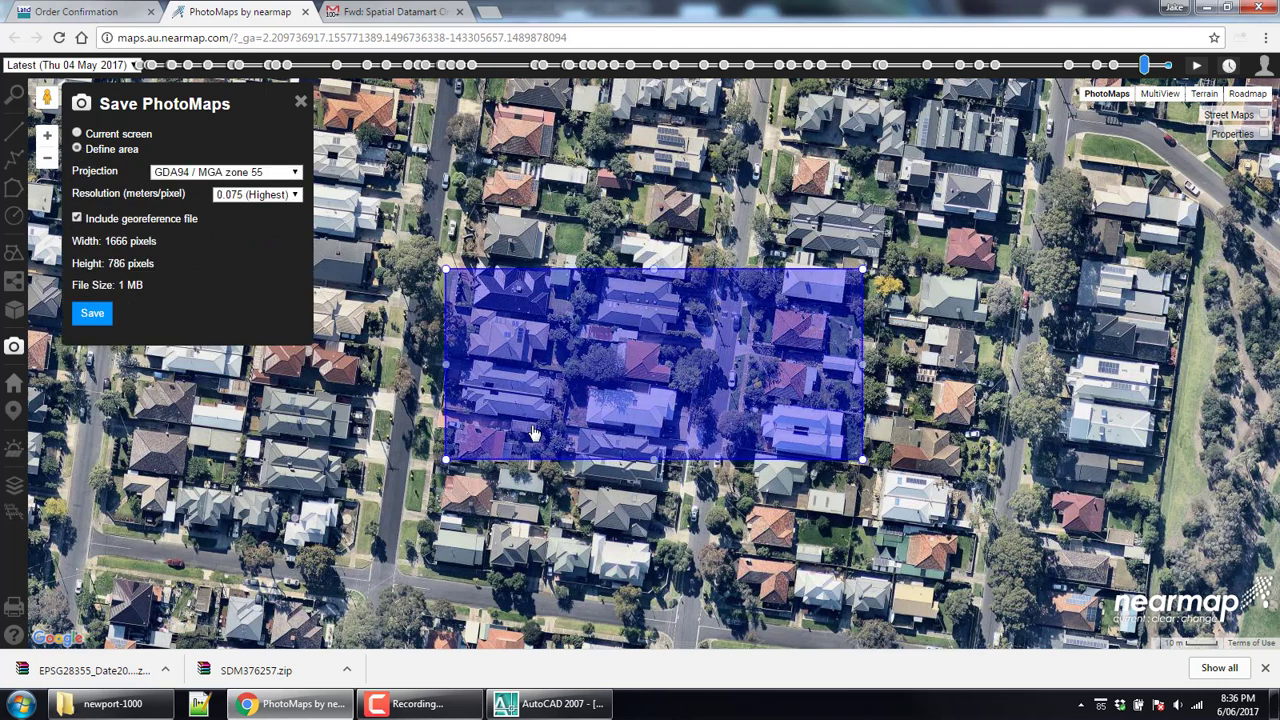
Show the downloaded EPSG28355 aerial photo ZIP in its Windows Explorer folder and extract it to a folder of the same name.
{"action": "right_click", "coordinate": [100, 676]}
{"action": "left_click", "coordinate": [128, 634]}
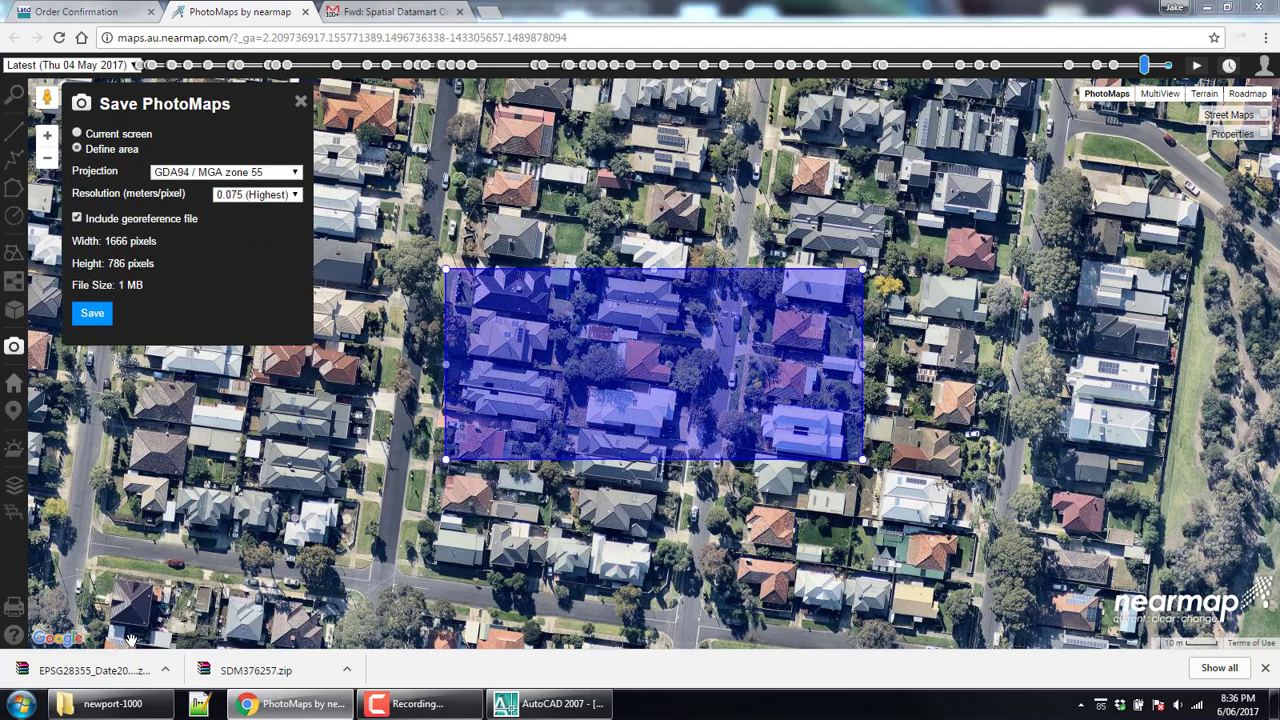
{"action": "right_click", "coordinate": [180, 122]}
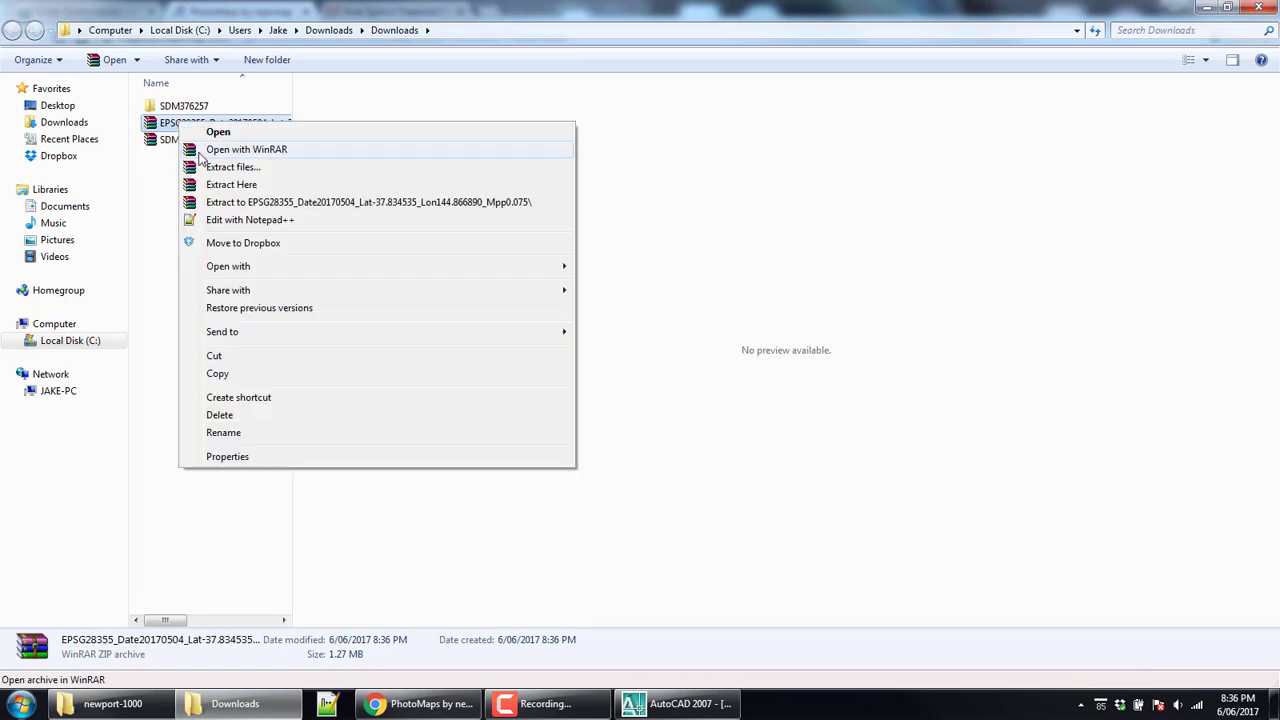
{"action": "left_click", "coordinate": [230, 203]}
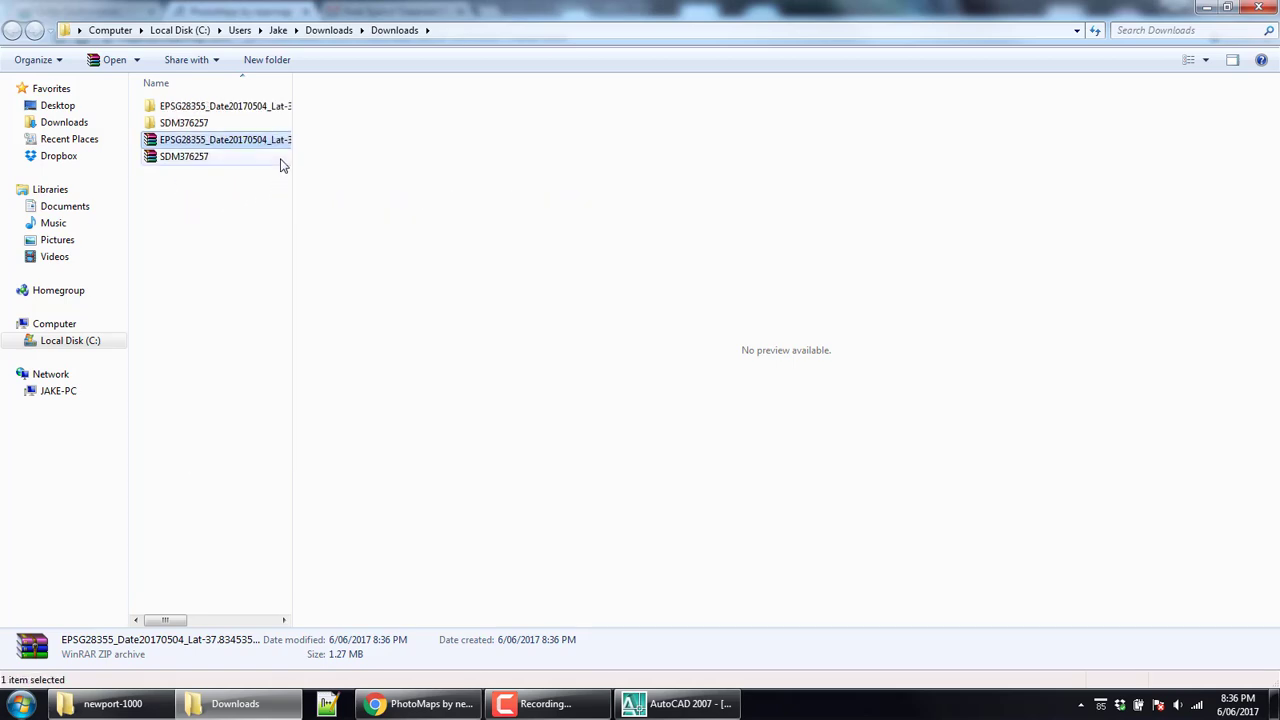
Open the JGW georeference file from the extracted EPSG28355 folder in Notepad++.
{"action": "double_click", "coordinate": [240, 108]}
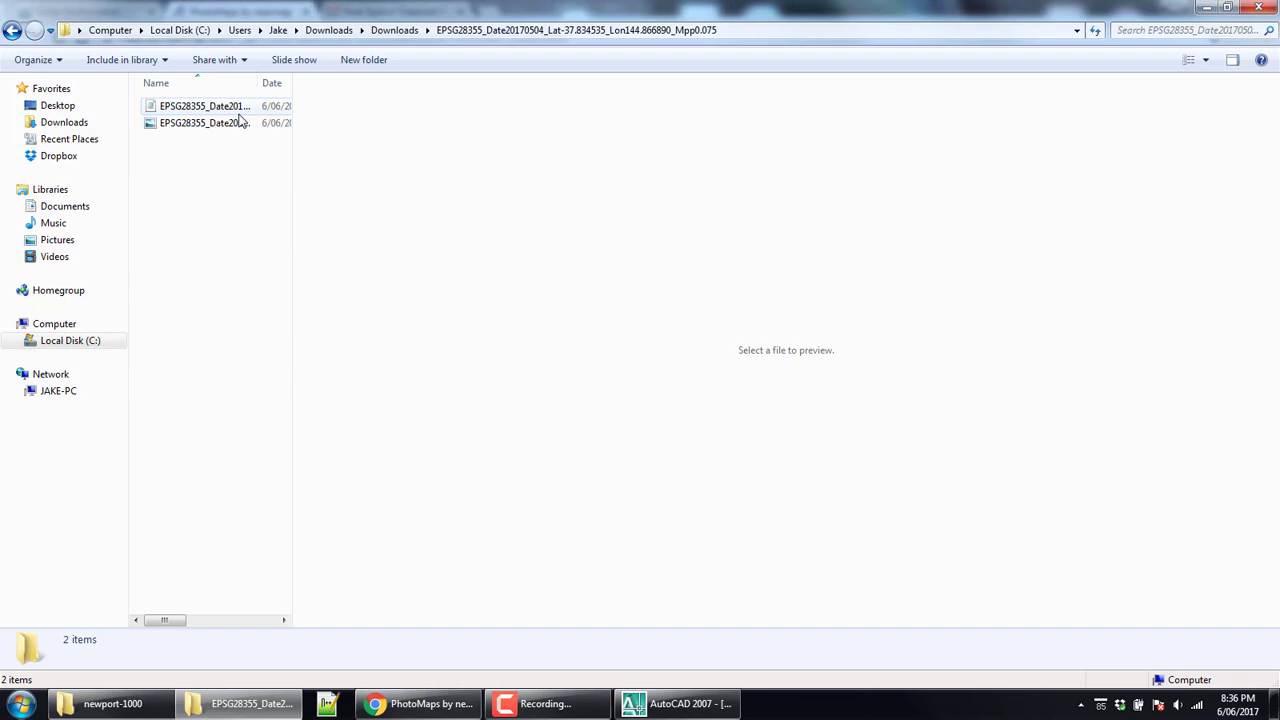
{"action": "left_click", "coordinate": [217, 110]}
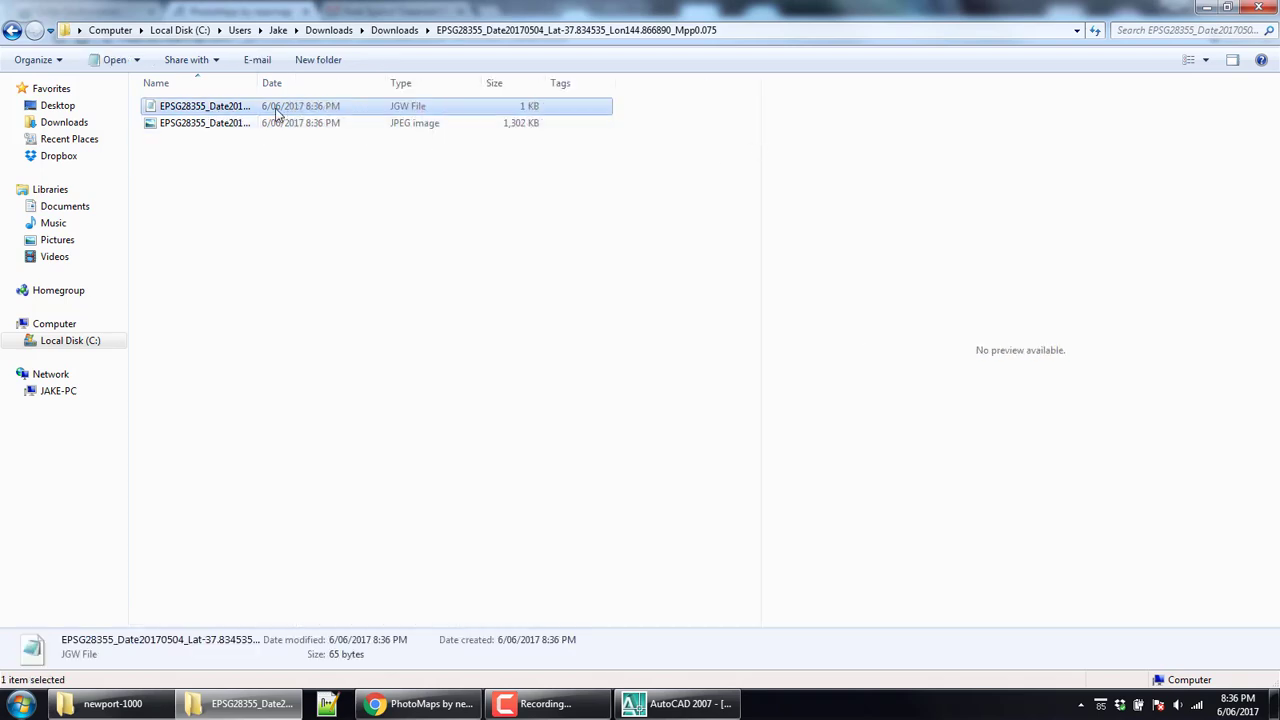
{"action": "right_click", "coordinate": [238, 107]}
{"action": "left_click", "coordinate": [283, 157]}
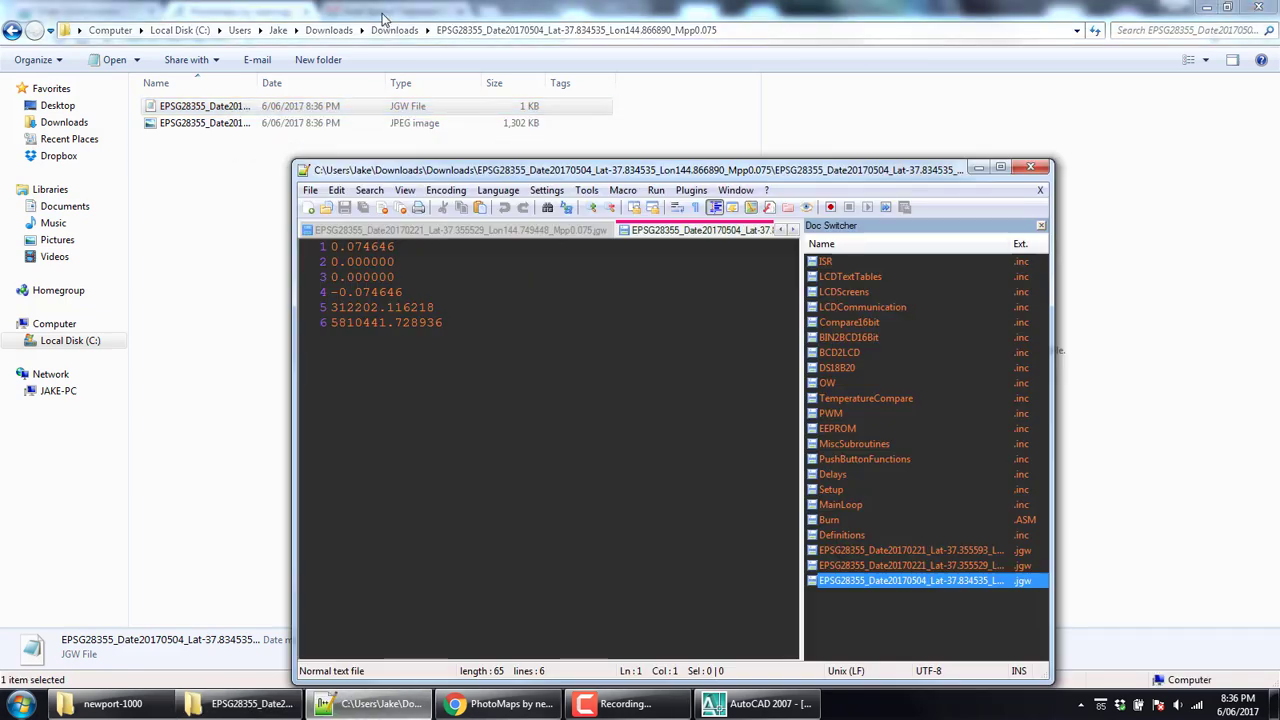
Highlight the coordinate lines 312202.116218 and 5810441.728936 in the JGW file and arrange Notepad++ and AutoCAD side by side.
{"action": "left_click_drag", "start_coordinate": [450, 335], "coordinate": [331, 307]}
{"action": "left_click_drag", "start_coordinate": [452, 165], "coordinate": [3, 160]}
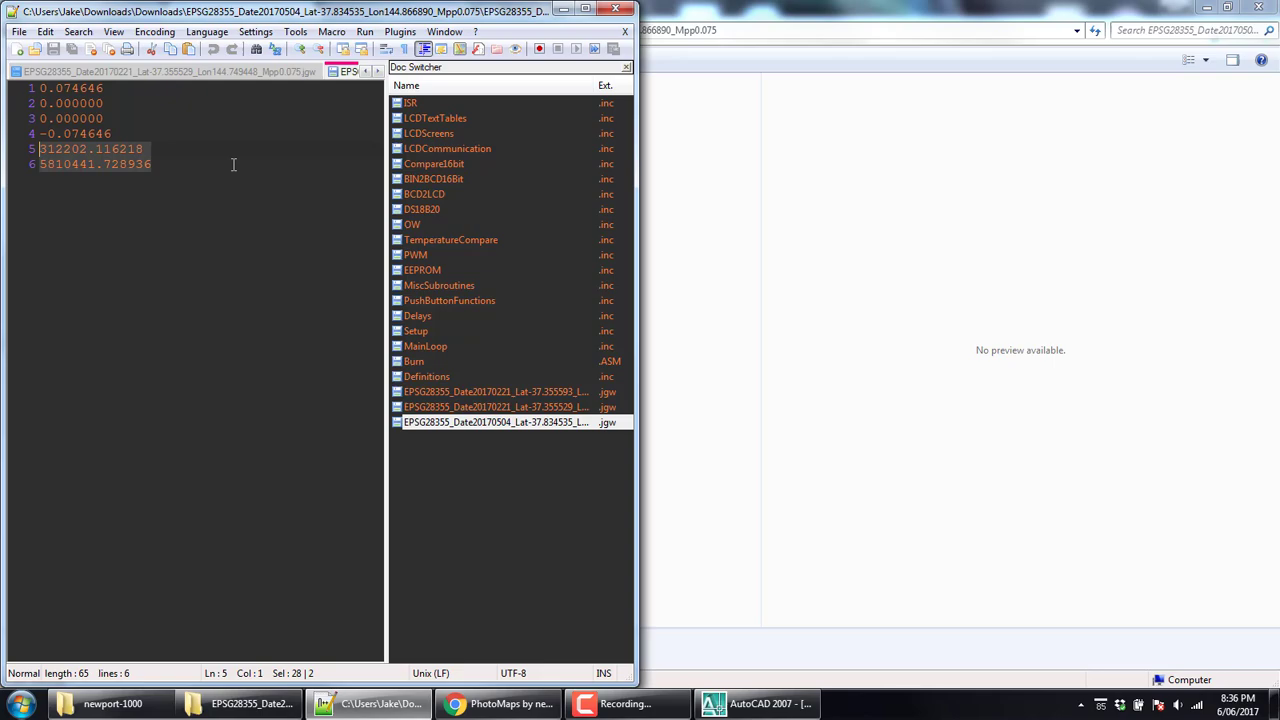
{"action": "left_click", "coordinate": [758, 704]}
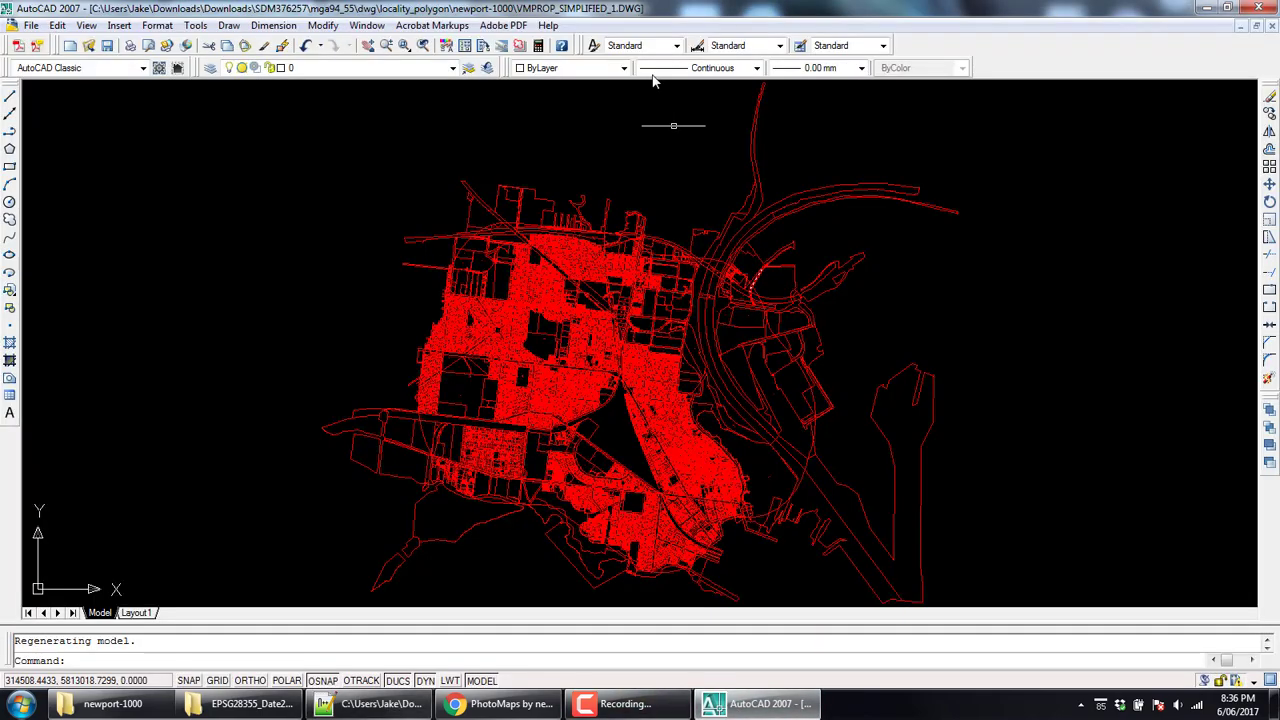
{"action": "key", "text": "super+Right"}
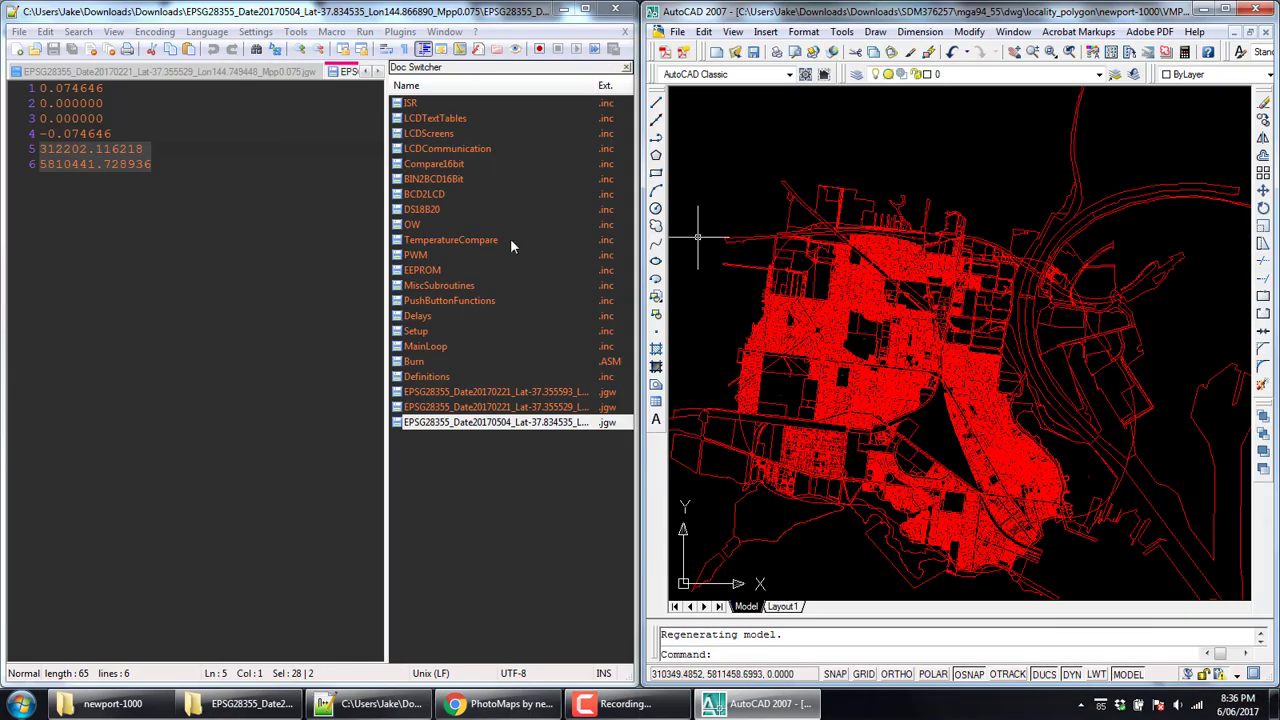
Draw a circle of about 7.4 radius in the parcel drawing, centred at 312202.116218,5810441.728936.
{"action": "left_click", "coordinate": [656, 210]}
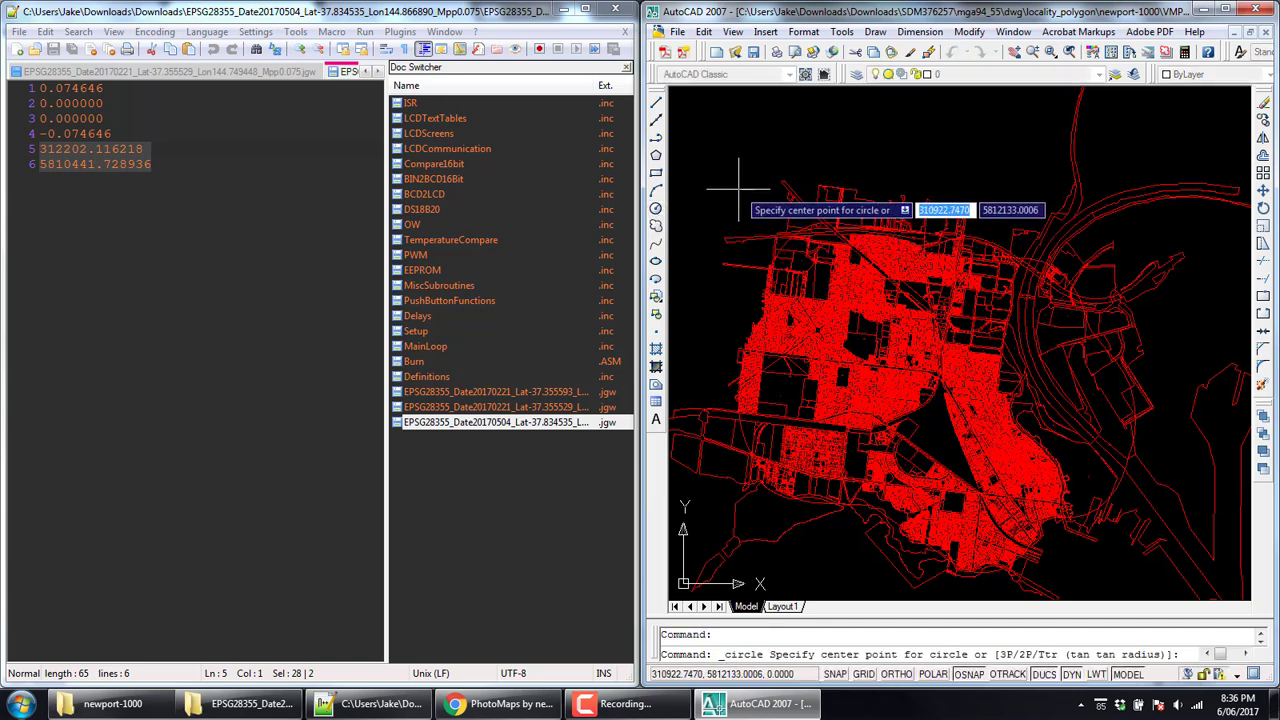
{"action": "type", "text": "3"}
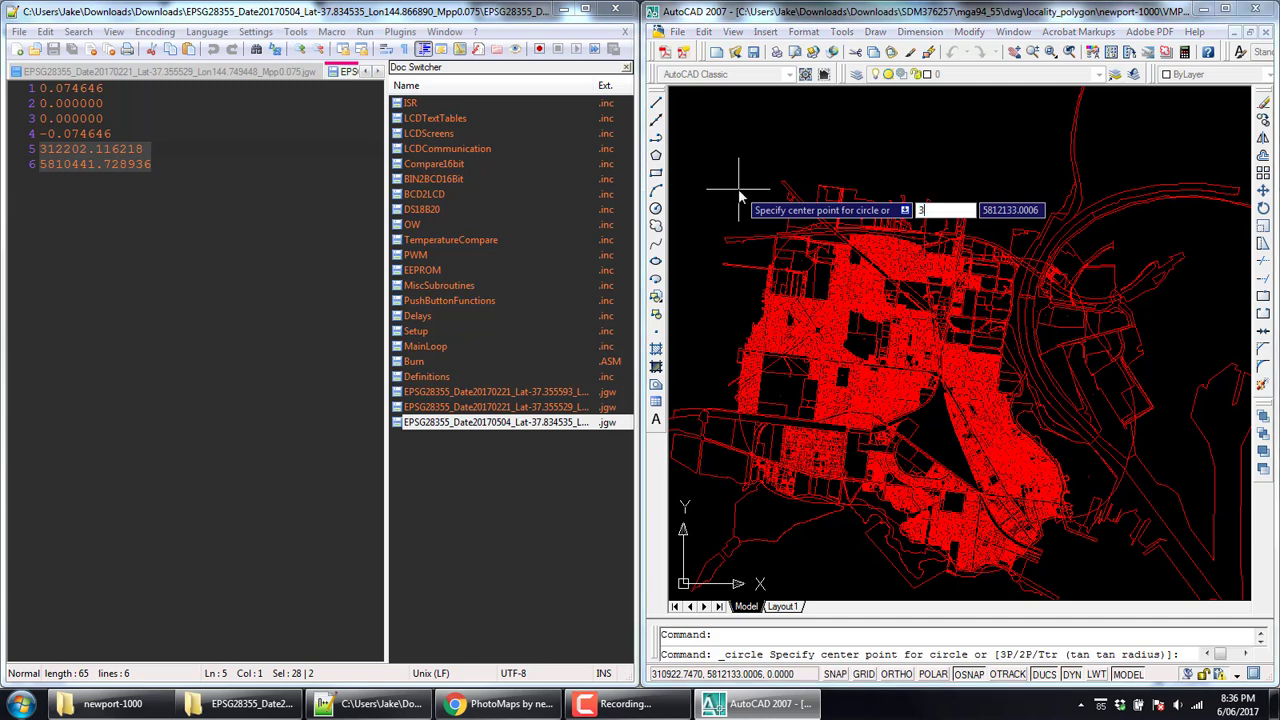
{"action": "type", "text": "122"}
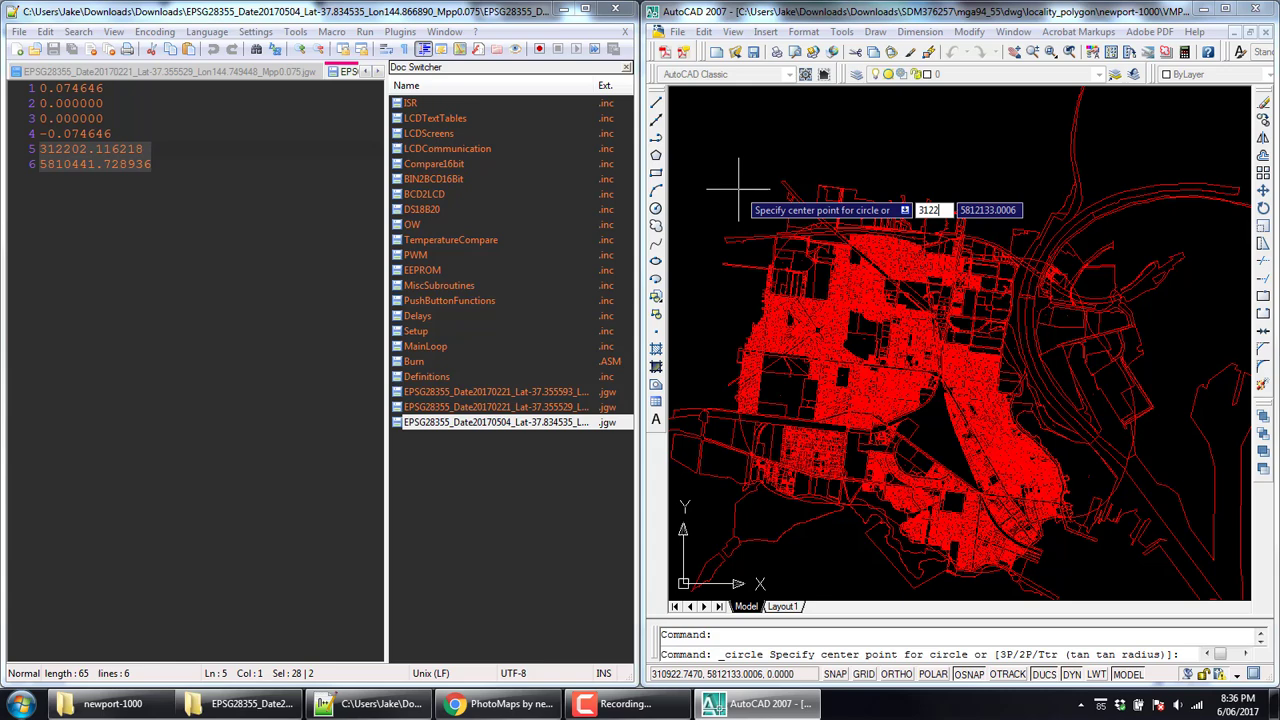
{"action": "type", "text": "02.11"}
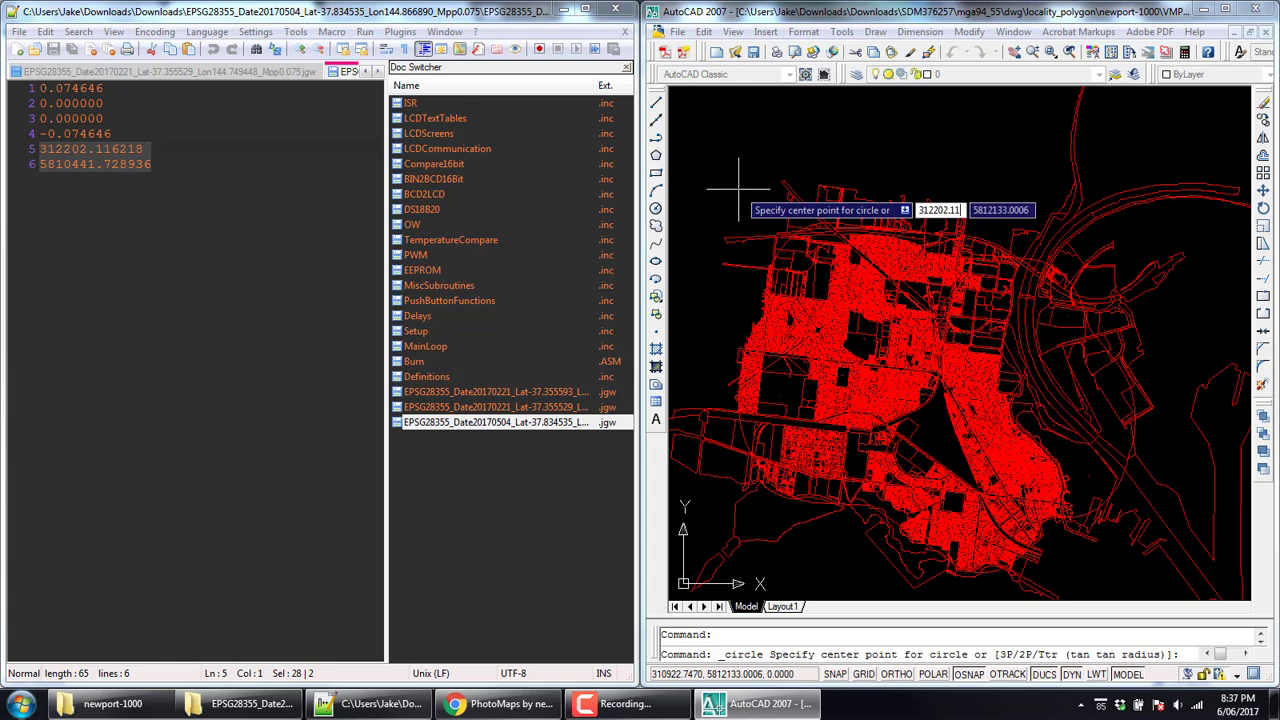
{"action": "type", "text": "6218"}
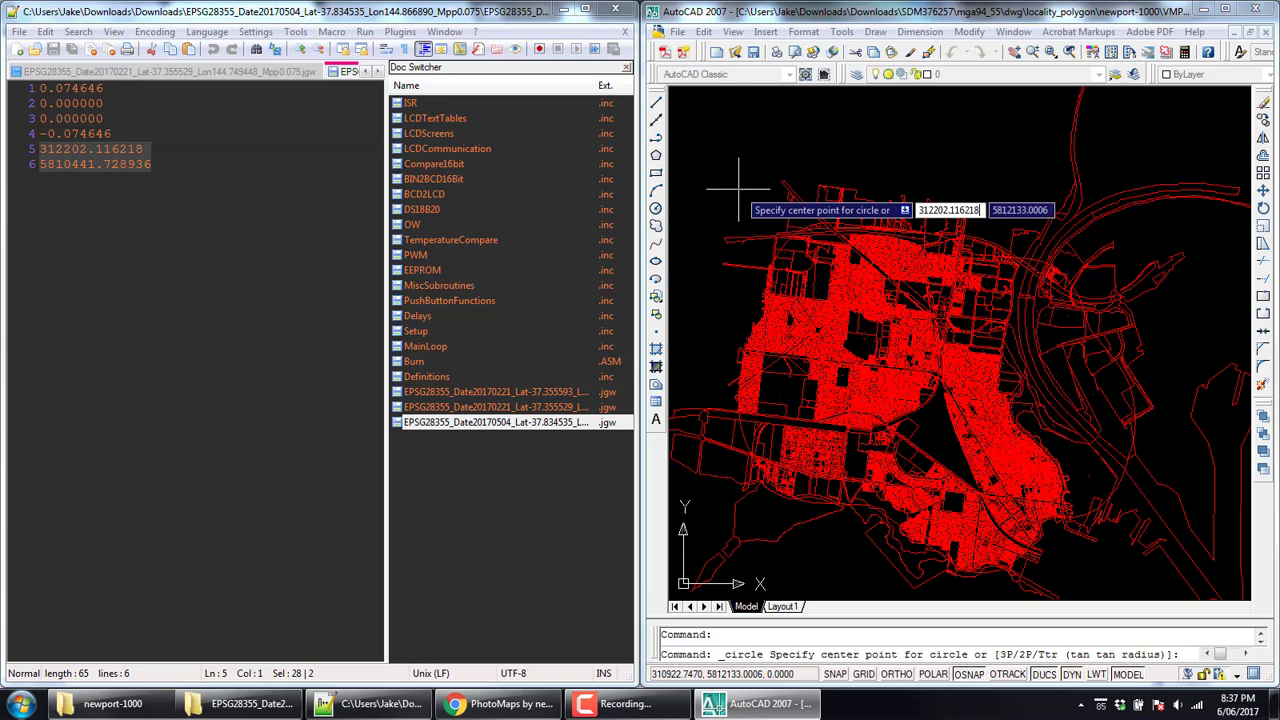
{"action": "key", "text": "Tab"}
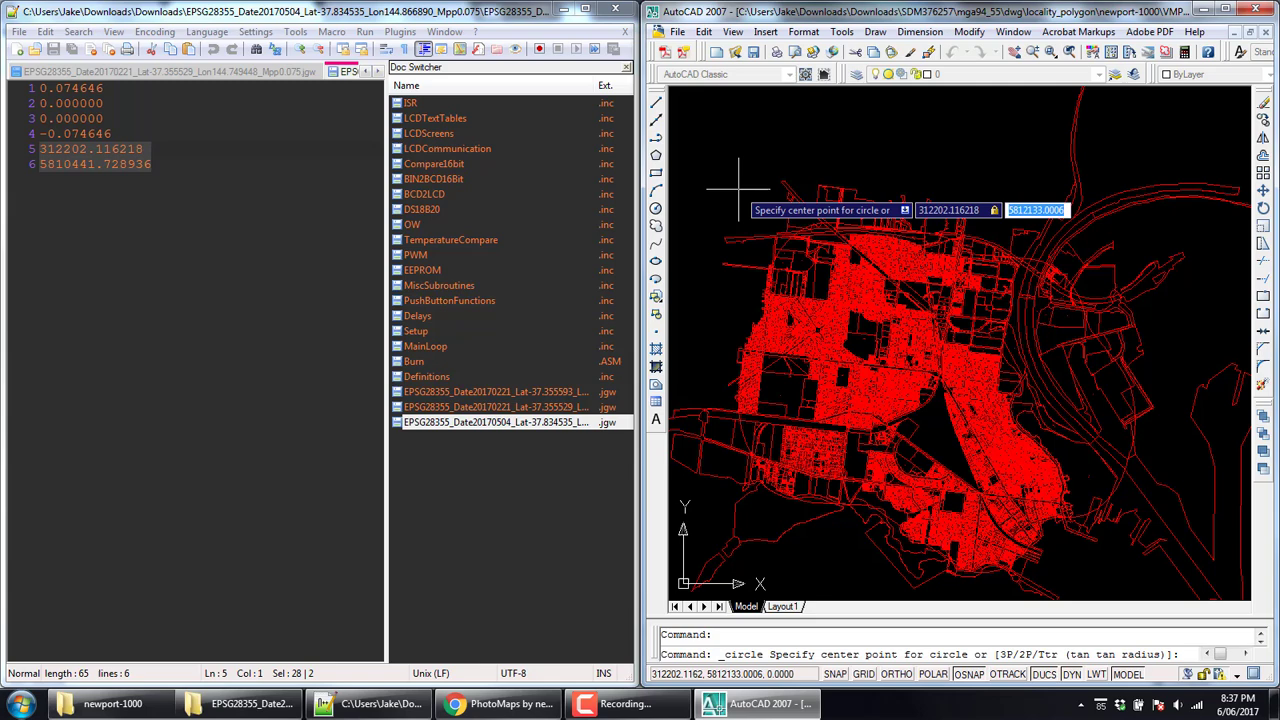
{"action": "type", "text": "5"}
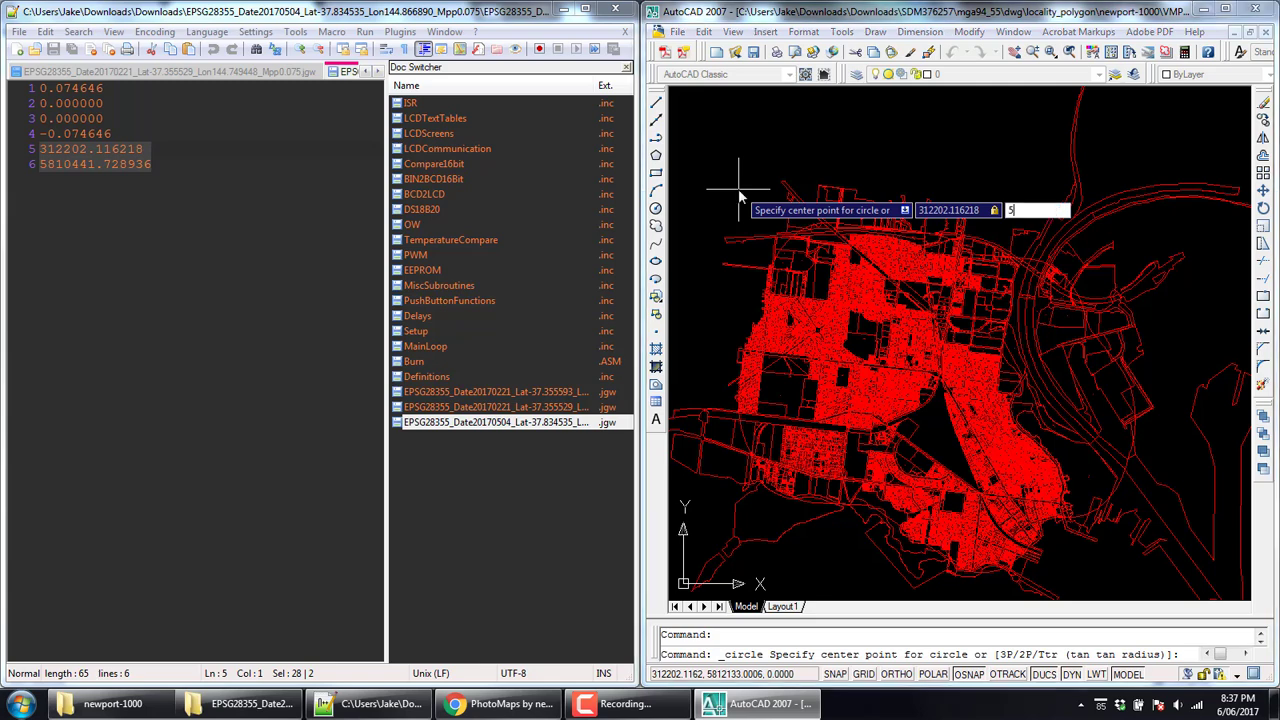
{"action": "type", "text": "810441.728936"}
{"action": "key", "text": "Return"}
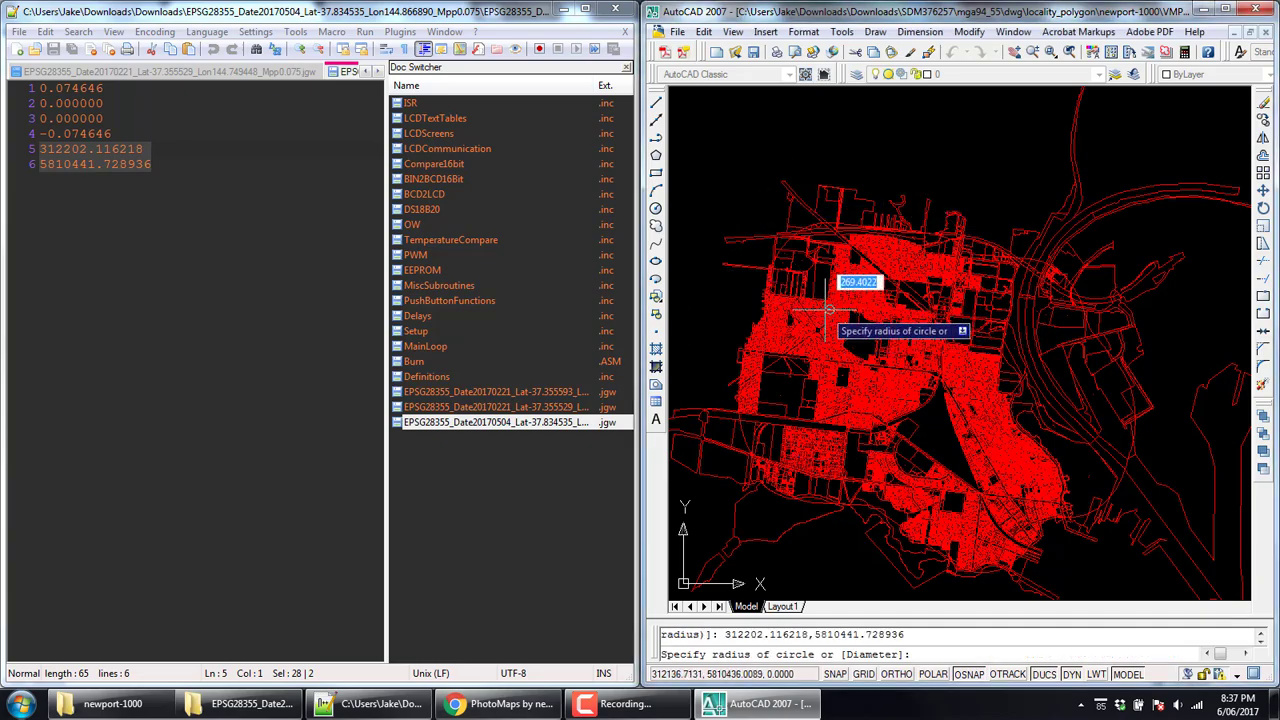
{"action": "scroll", "coordinate": [836, 318], "scroll_direction": "up", "scroll_amount": 2}
{"action": "scroll", "coordinate": [830, 312], "scroll_direction": "up", "scroll_amount": 5}
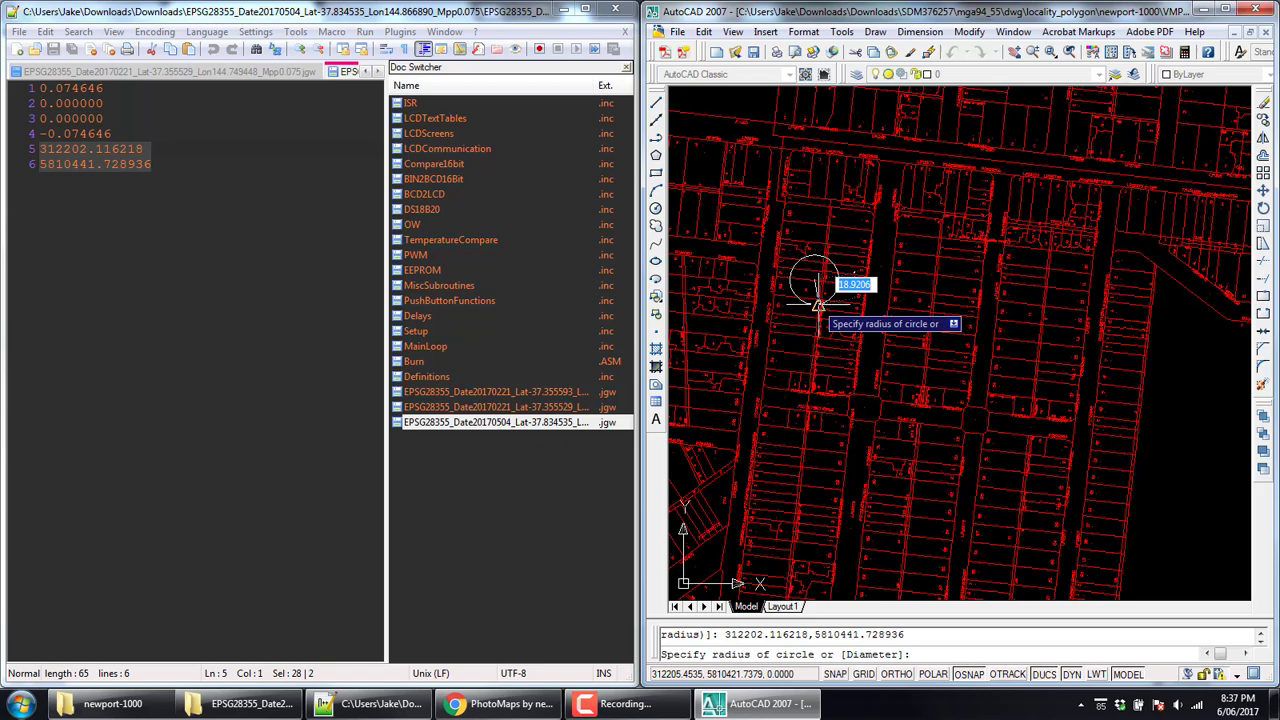
{"action": "scroll", "coordinate": [818, 305], "scroll_direction": "up", "scroll_amount": 3}
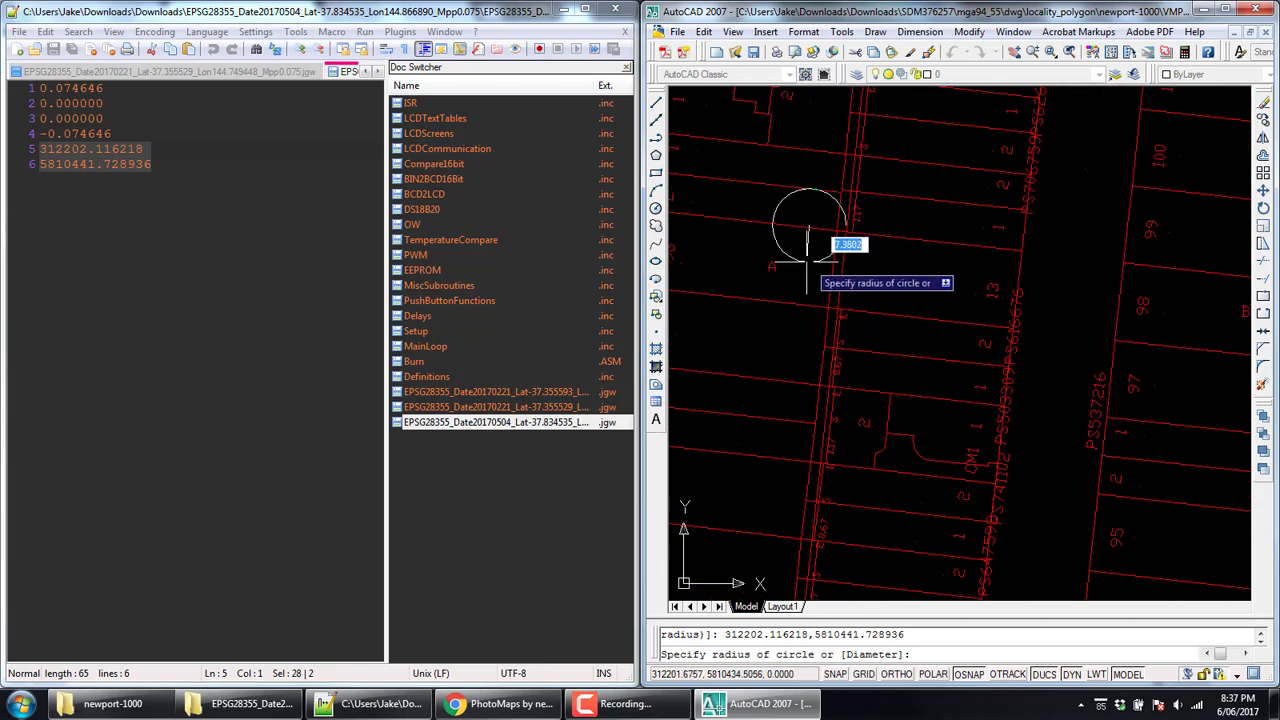
{"action": "left_click", "coordinate": [840, 240]}
Draw a line about 10 units long at about 146° from the circle's centre.
{"action": "left_click", "coordinate": [656, 102]}
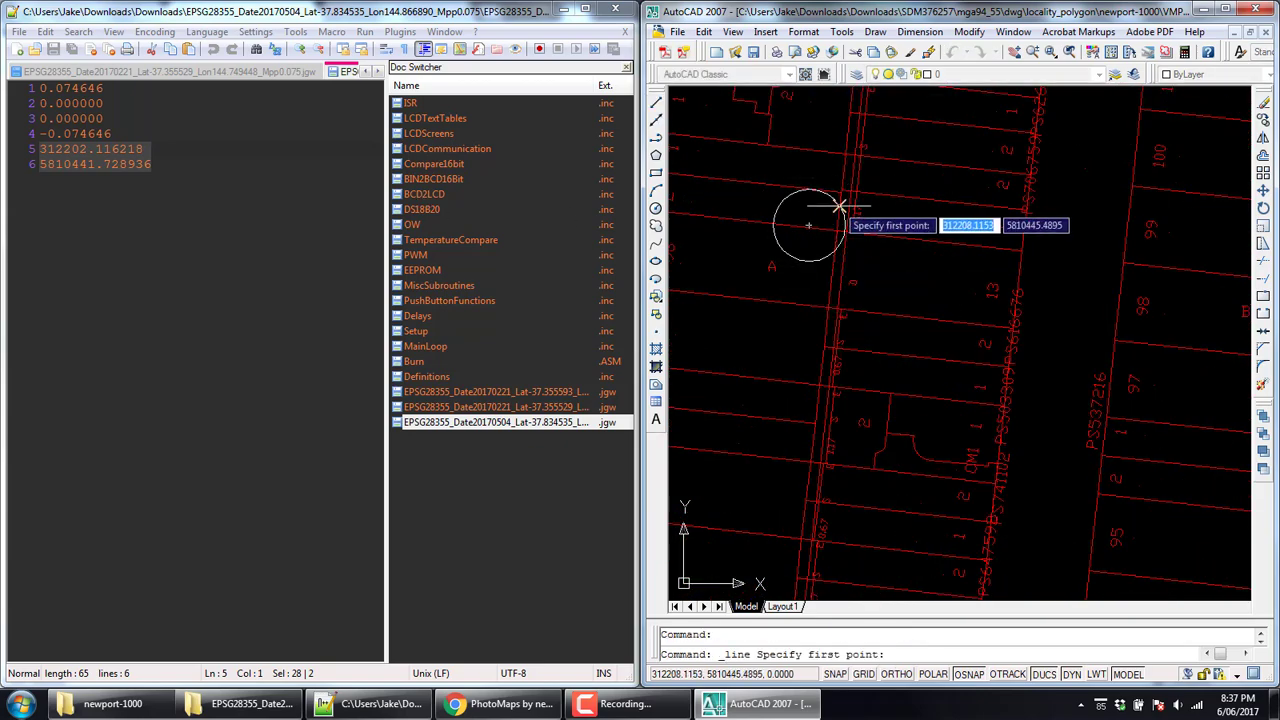
{"action": "left_click", "coordinate": [809, 225]}
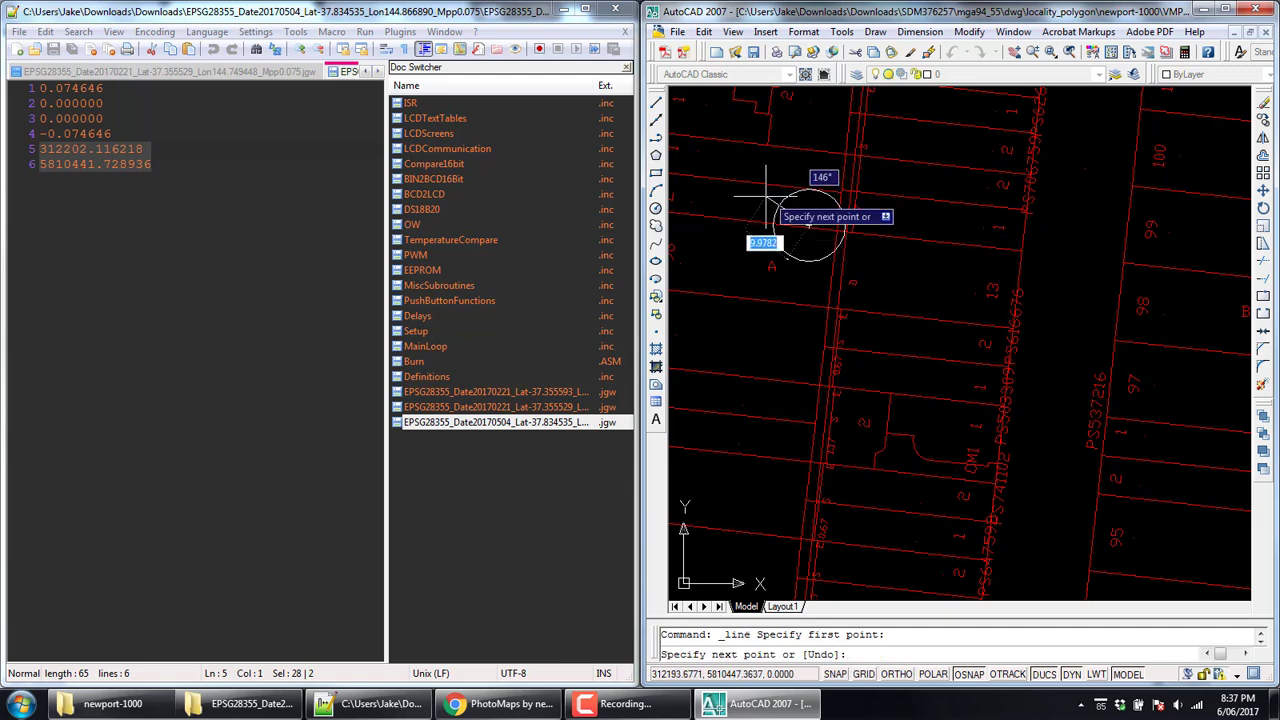
{"action": "key", "text": "Return"}
{"action": "scroll", "coordinate": [700, 288], "scroll_direction": "down", "scroll_amount": 2}
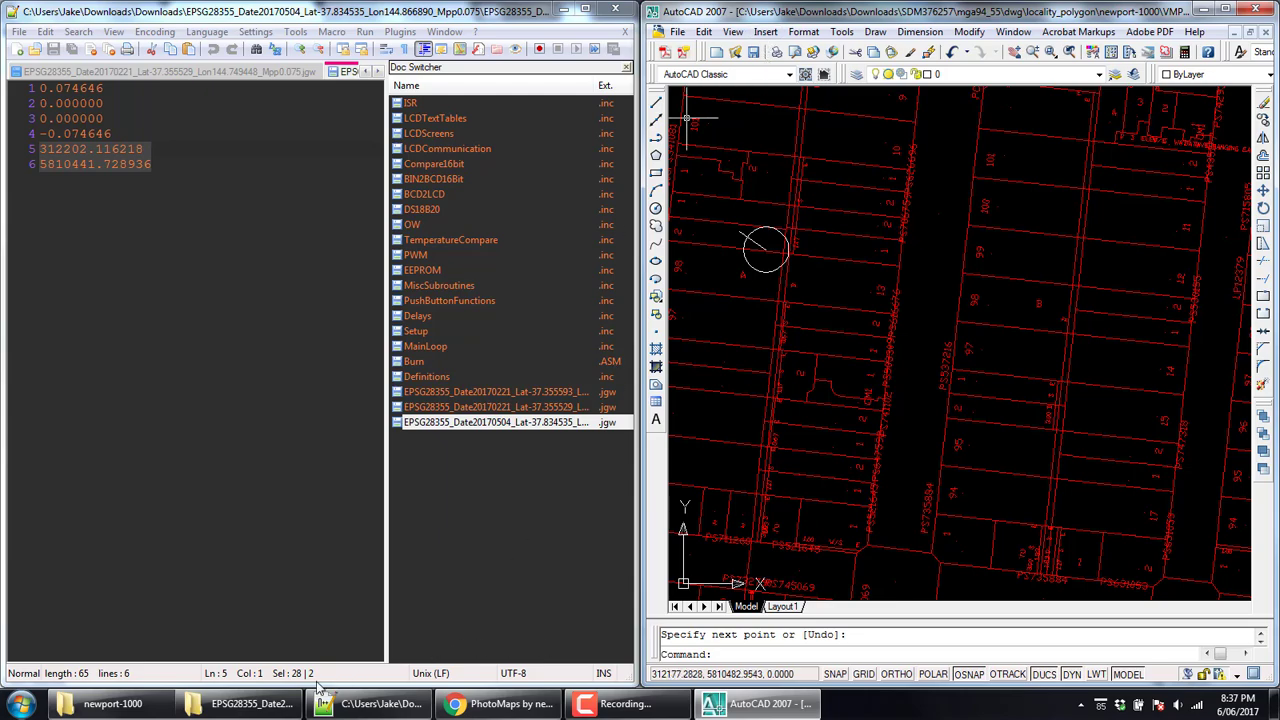
Preview the extracted aerial JPEG in its Explorer folder and return to the JGW file beside the AutoCAD drawing.
{"action": "left_click", "coordinate": [245, 703]}
{"action": "left_click", "coordinate": [234, 123]}
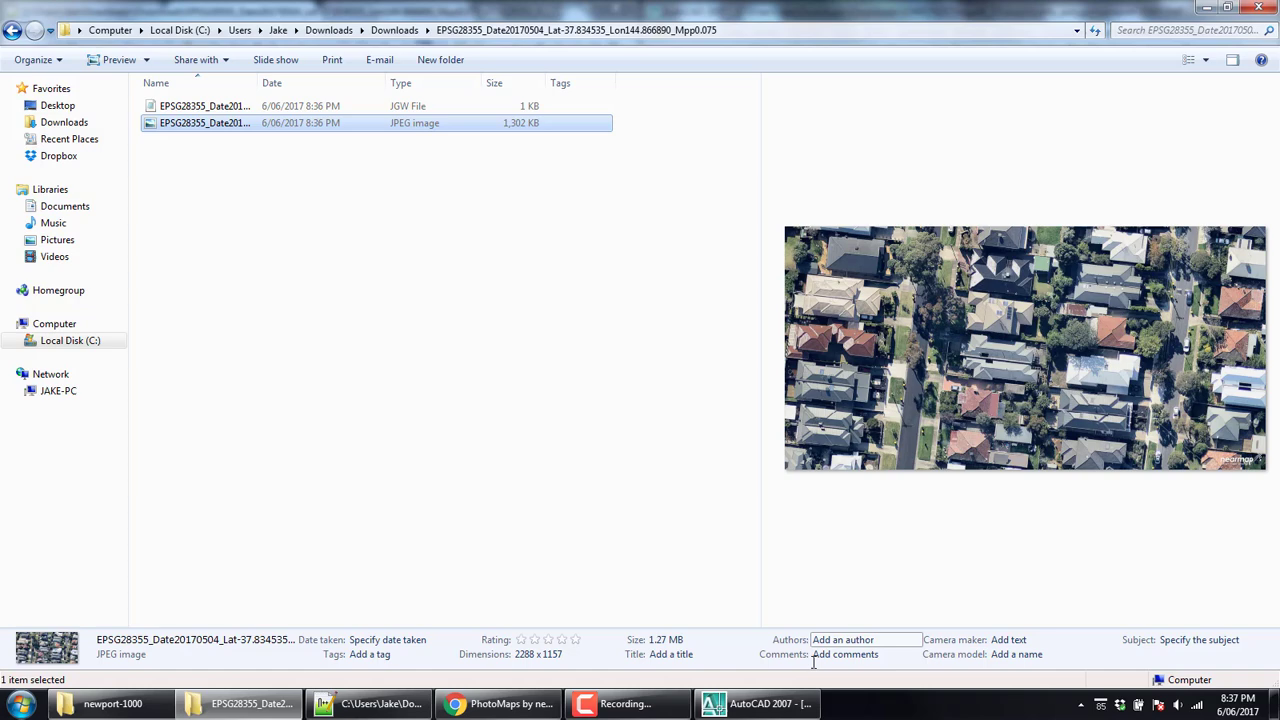
{"action": "mouse_move", "coordinate": [785, 706]}
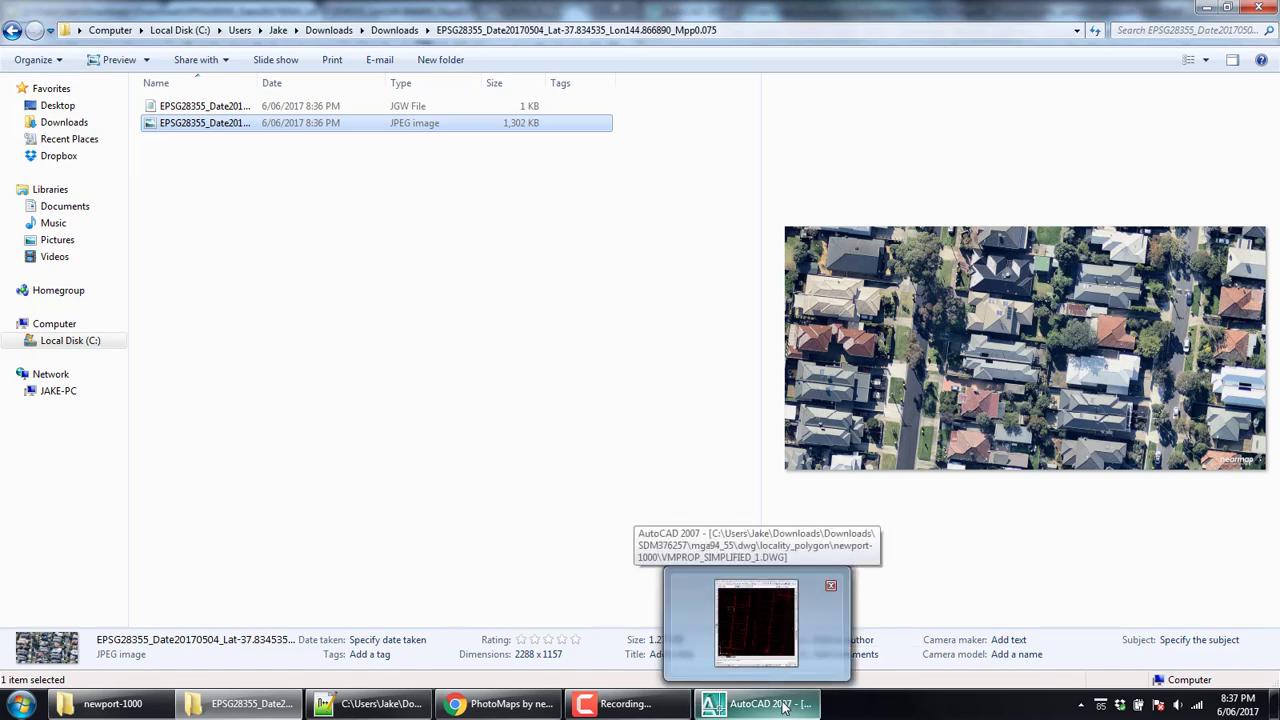
{"action": "left_click", "coordinate": [408, 708]}
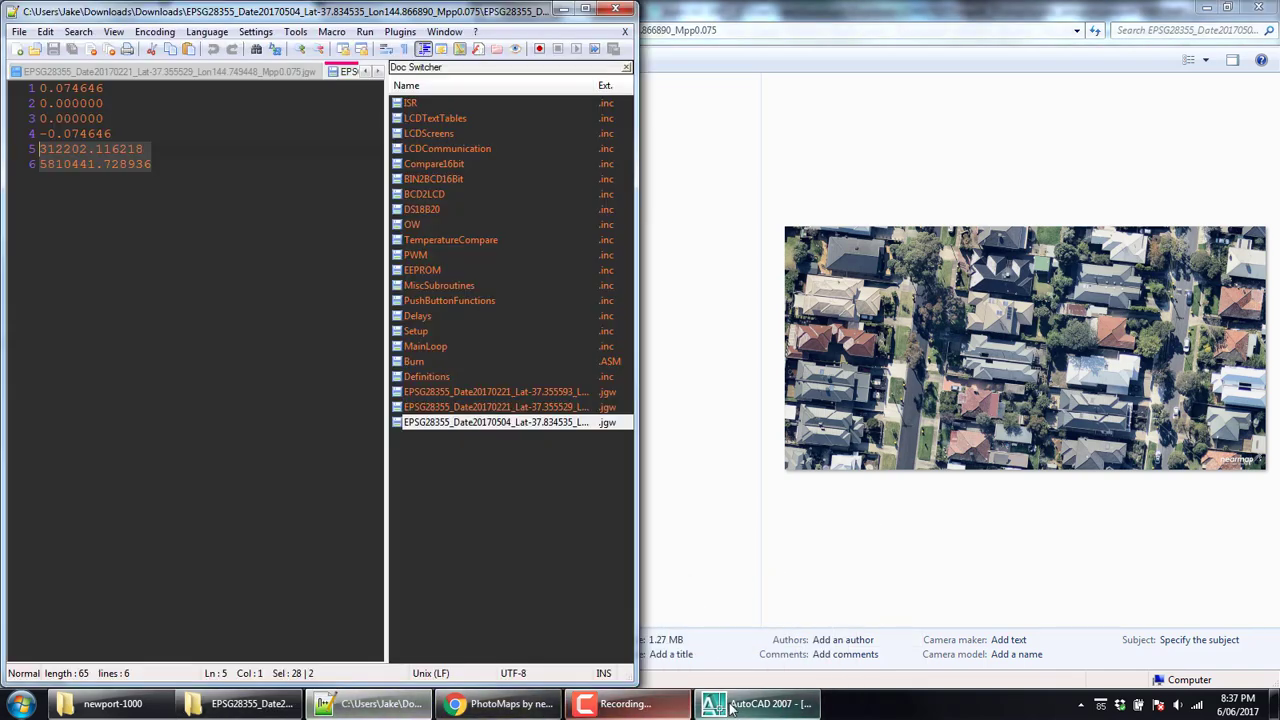
{"action": "left_click", "coordinate": [760, 704]}
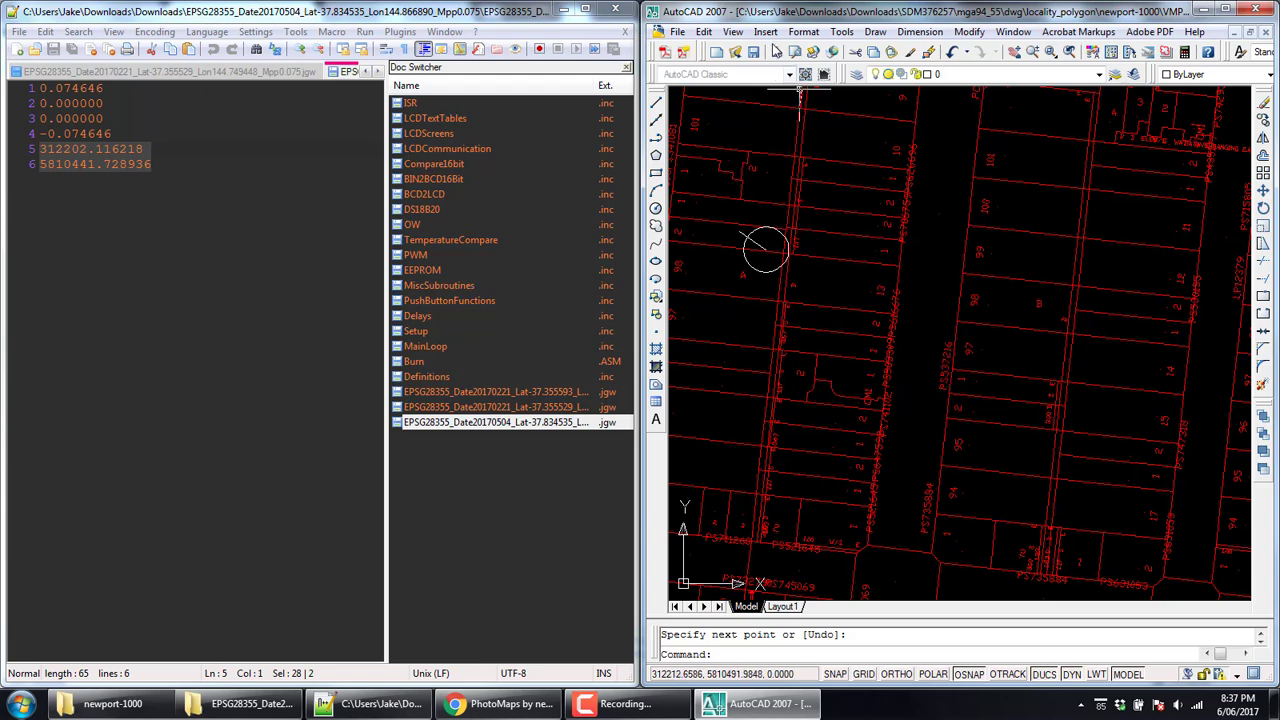
Highlight the 0.074646 pixel-size line in the JGW file and choose the EPSG28355_Date20170504 aerial JPEG as a raster image reference in AutoCAD.
{"action": "left_click", "coordinate": [15, 90]}
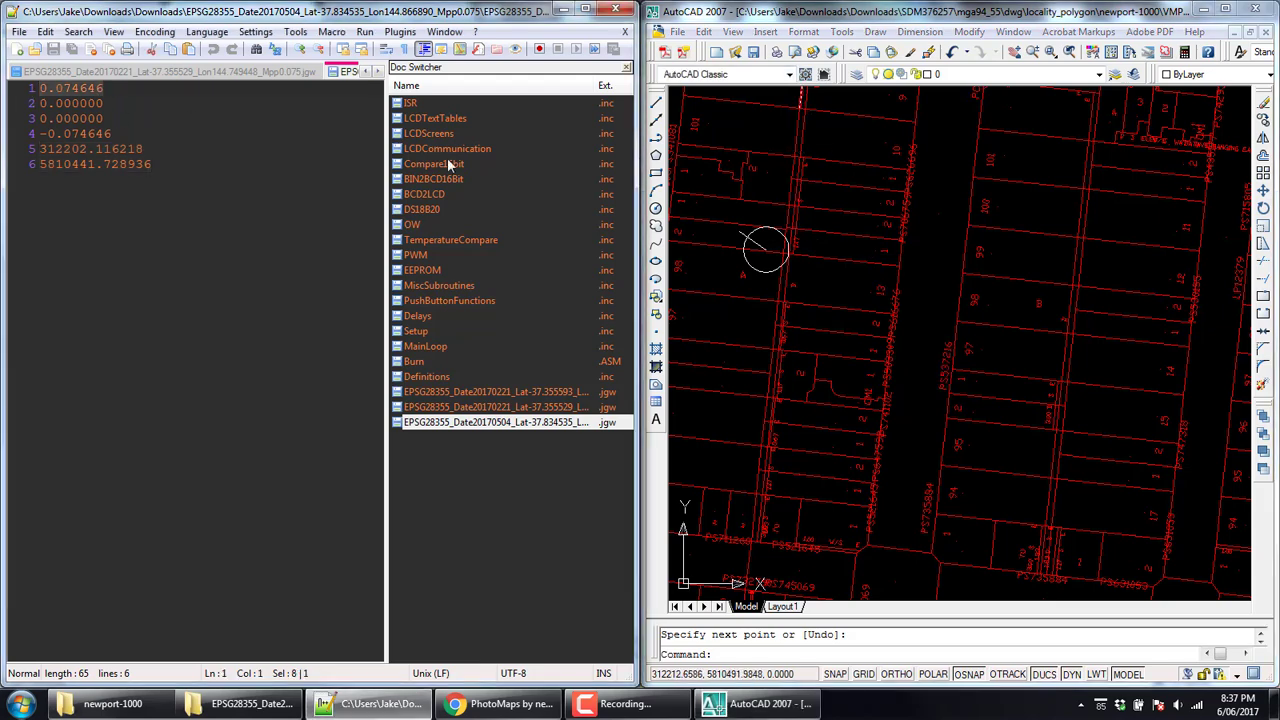
{"action": "left_click", "coordinate": [765, 31]}
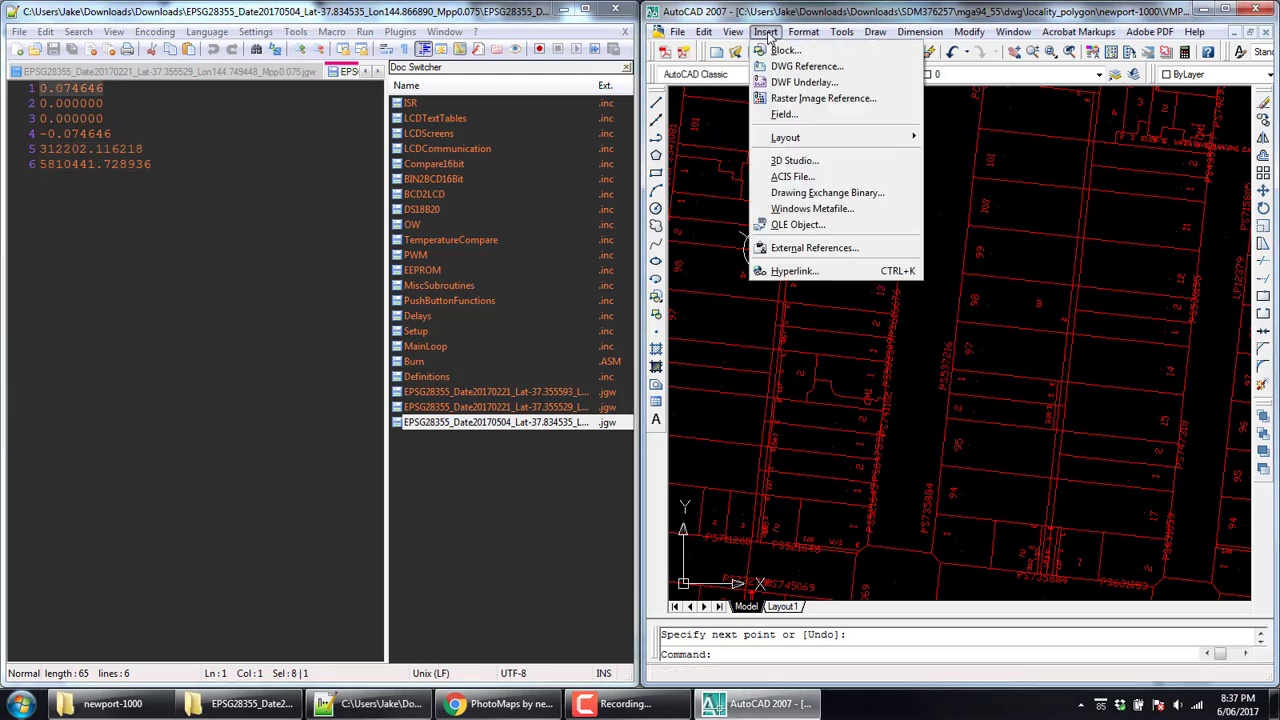
{"action": "left_click", "coordinate": [785, 100]}
{"action": "left_click", "coordinate": [957, 266]}
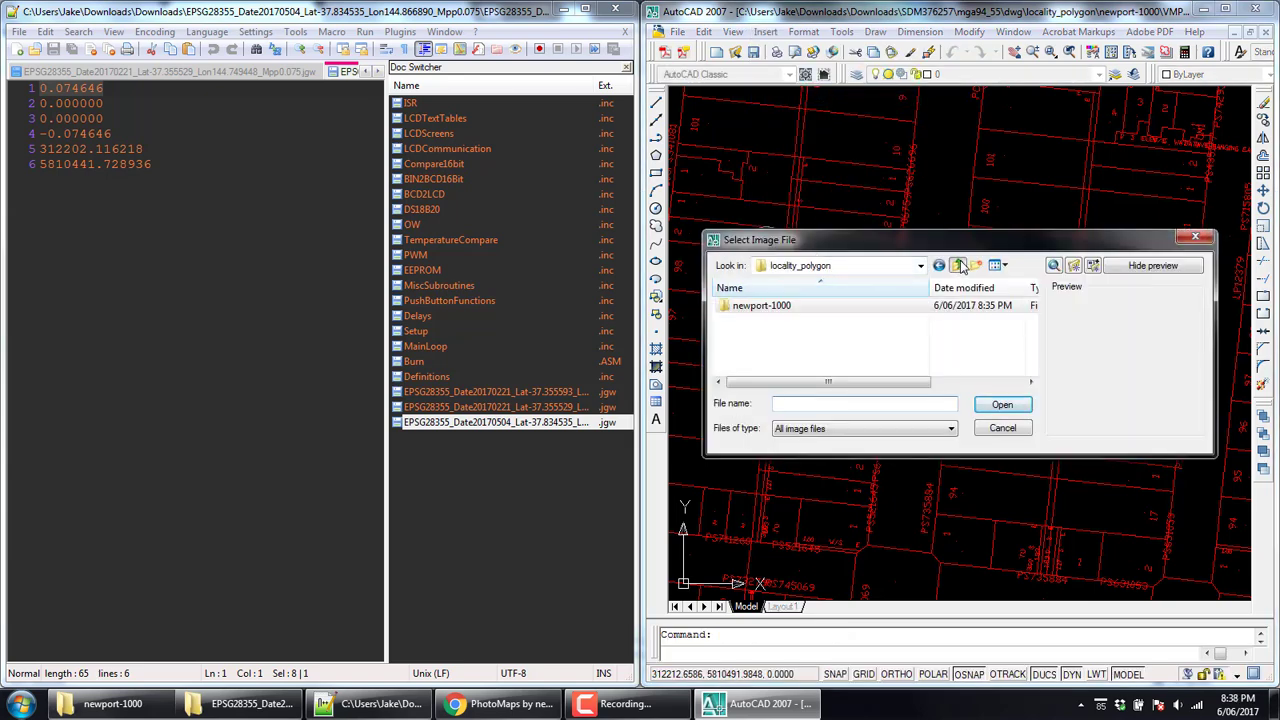
{"action": "left_click", "coordinate": [957, 266]}
{"action": "left_click", "coordinate": [957, 266]}
{"action": "left_click", "coordinate": [957, 266]}
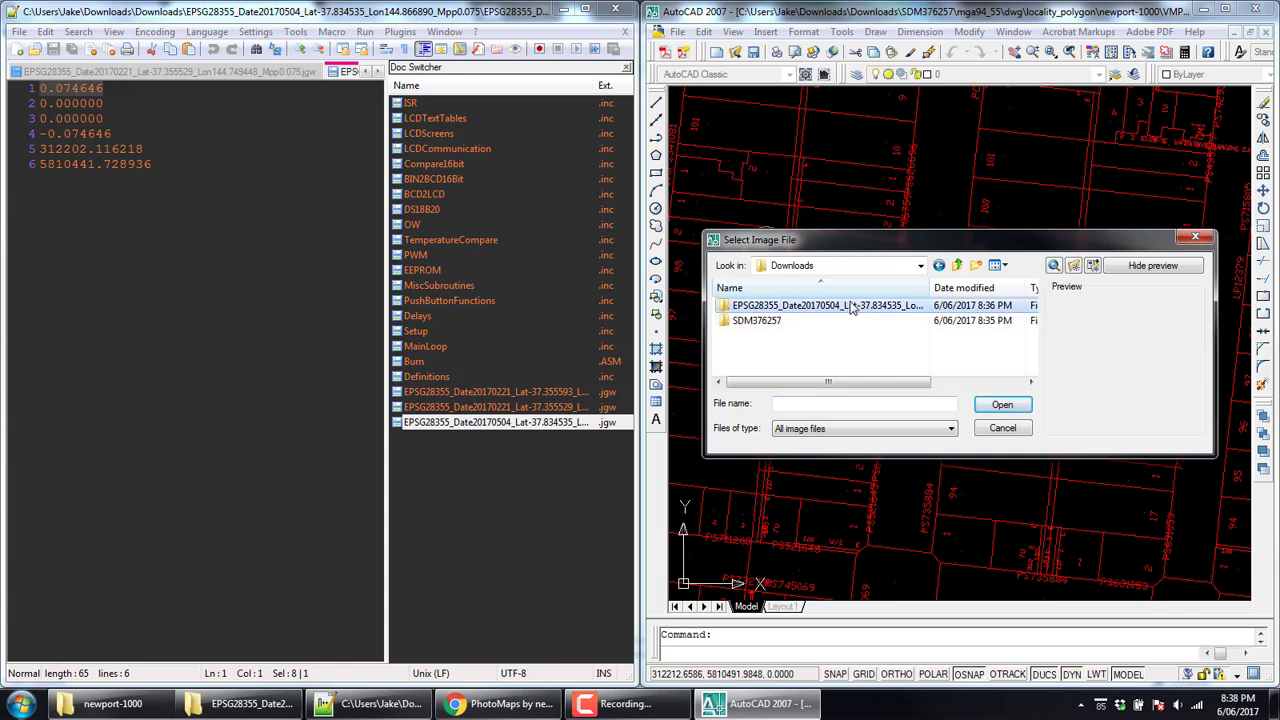
{"action": "double_click", "coordinate": [770, 306]}
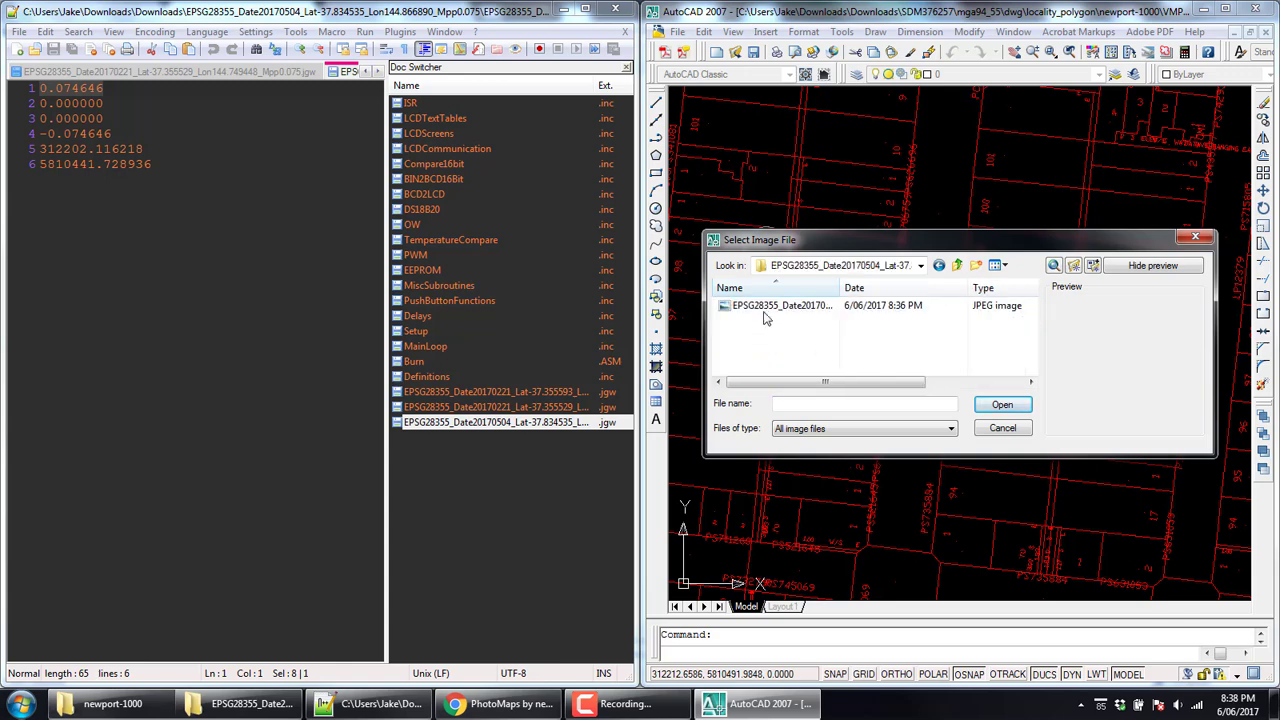
{"action": "left_click", "coordinate": [765, 306]}
{"action": "left_click", "coordinate": [1002, 405]}
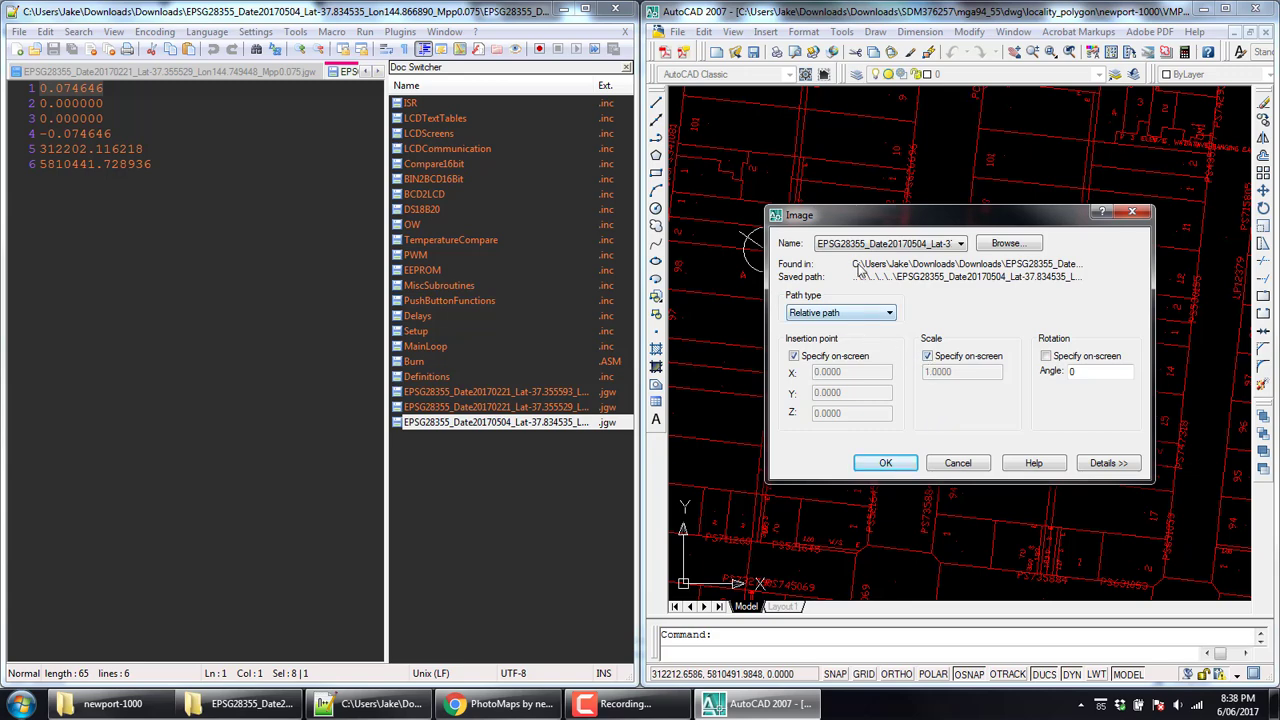
Turn off on-screen scale specification for the image and multiply 2288 by the JGW pixel size 0.074646 in Calculator.
{"action": "left_click", "coordinate": [927, 357]}
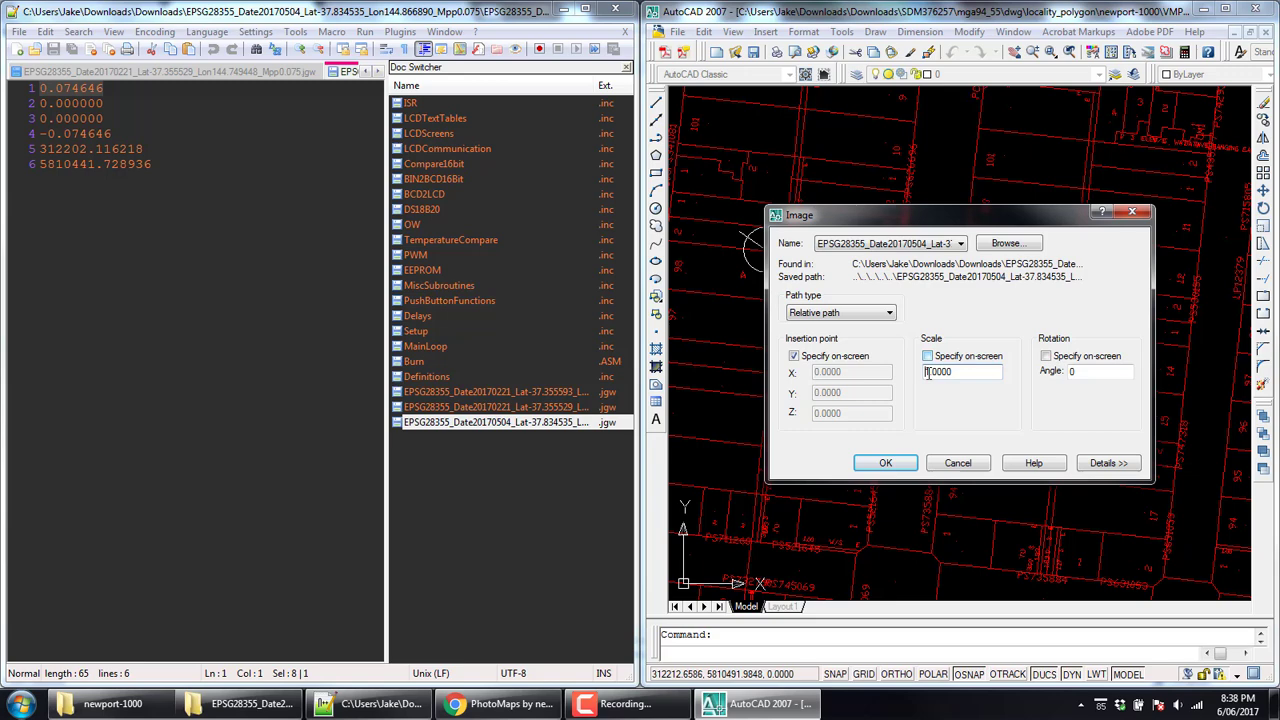
{"action": "left_click", "coordinate": [4, 698]}
{"action": "left_click", "coordinate": [162, 153]}
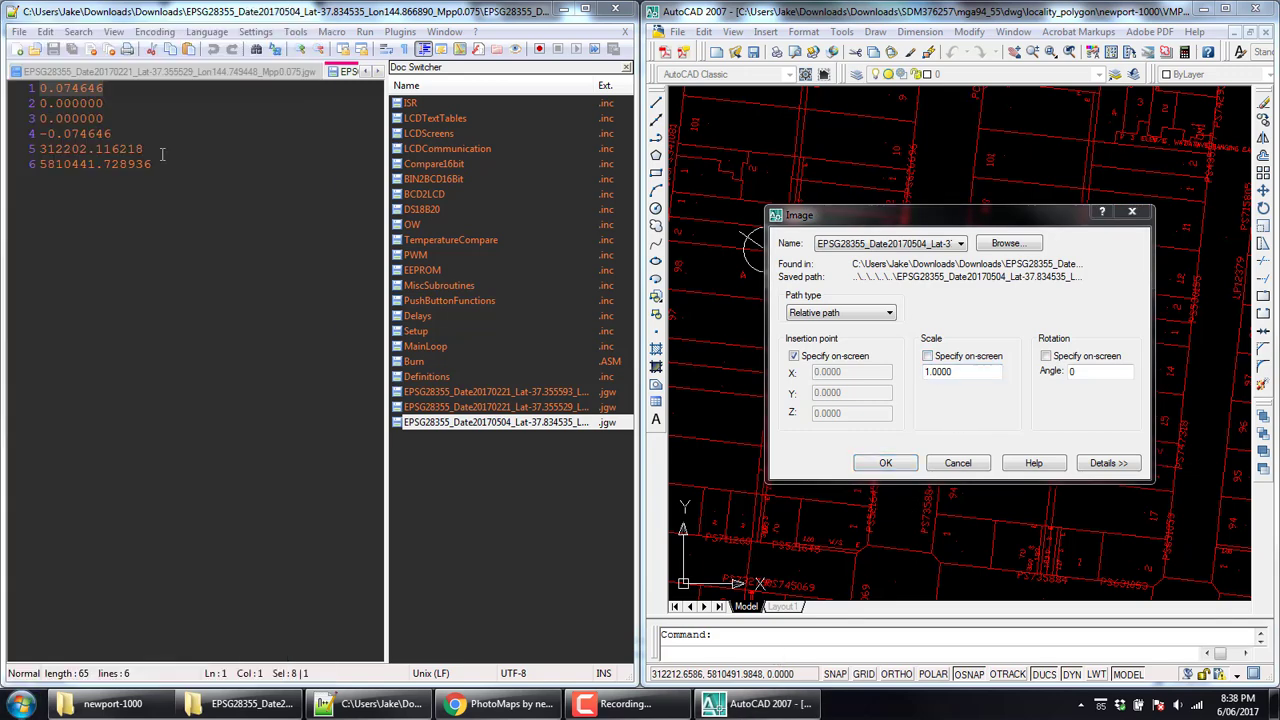
{"action": "type", "text": "22"}
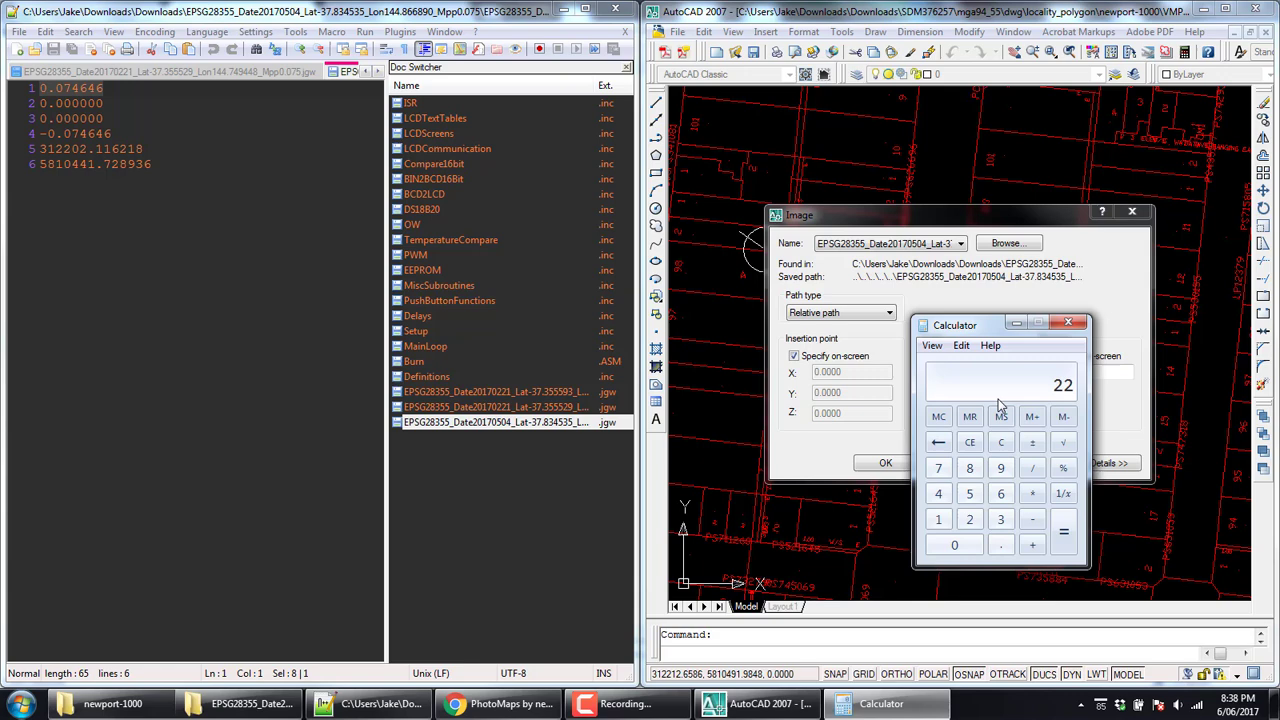
{"action": "type", "text": "88"}
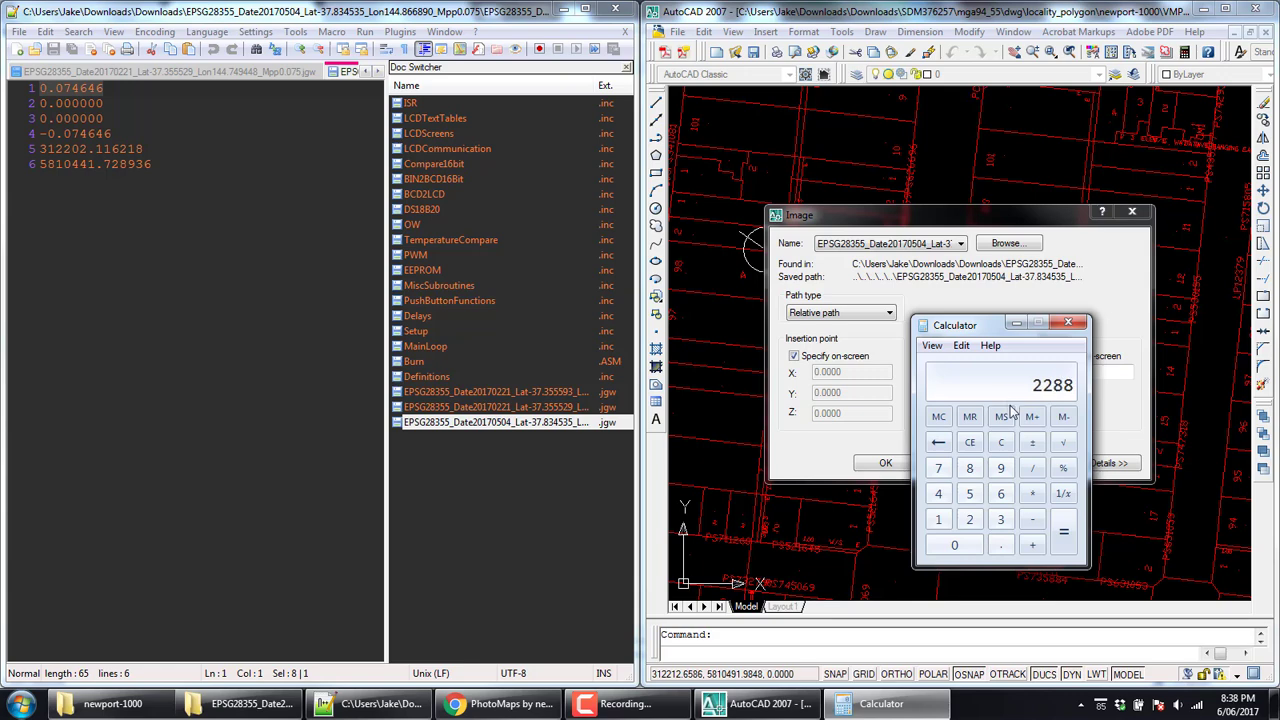
{"action": "left_click", "coordinate": [1032, 493]}
{"action": "right_click", "coordinate": [86, 94]}
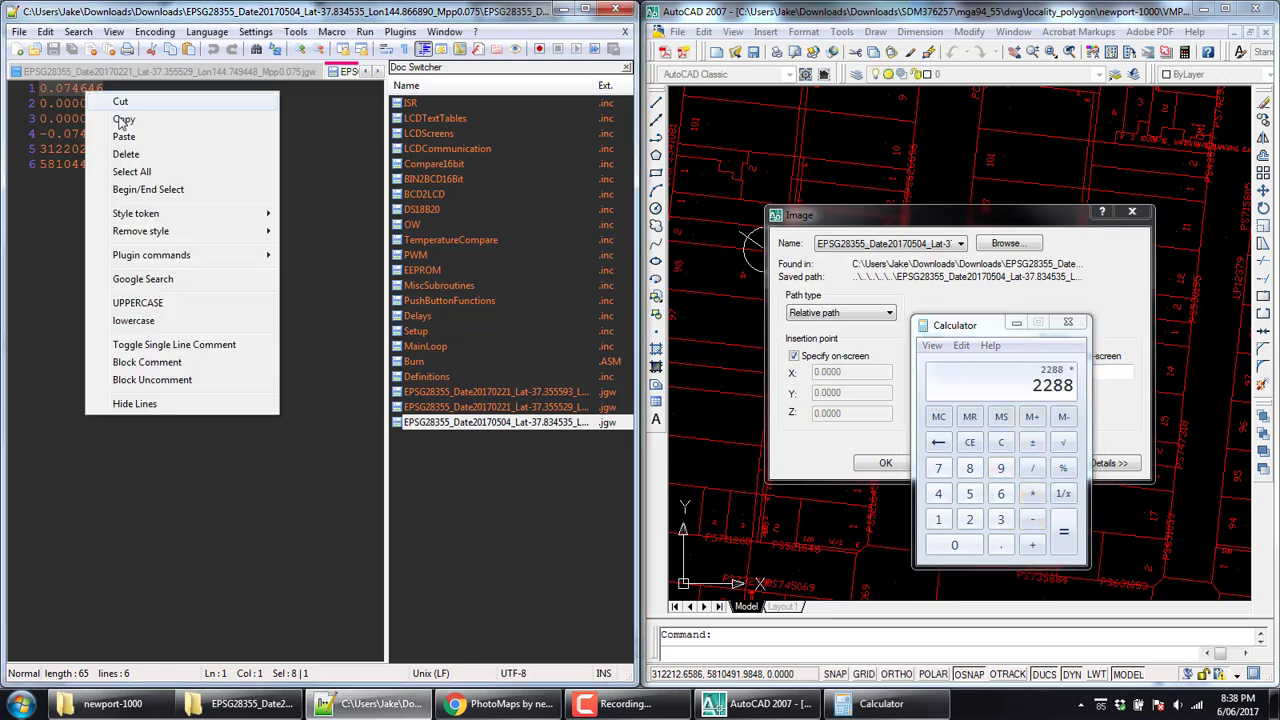
{"action": "left_click", "coordinate": [112, 118]}
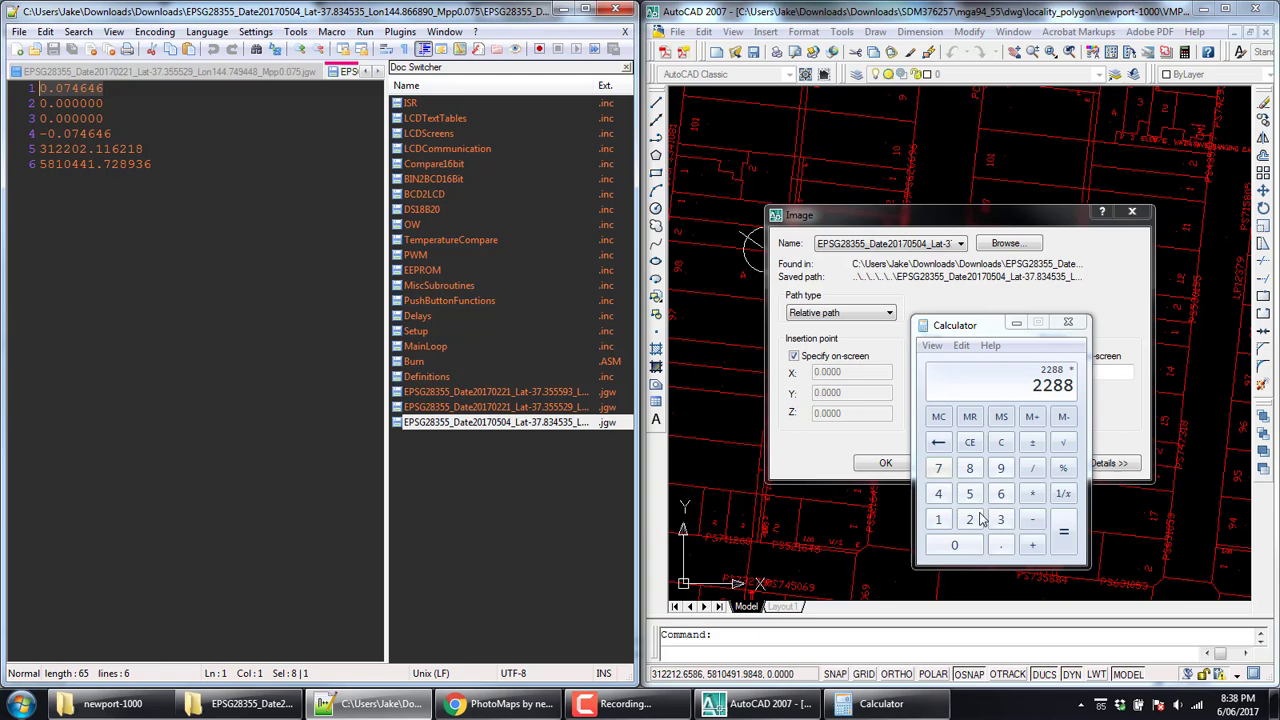
{"action": "left_click", "coordinate": [1075, 392]}
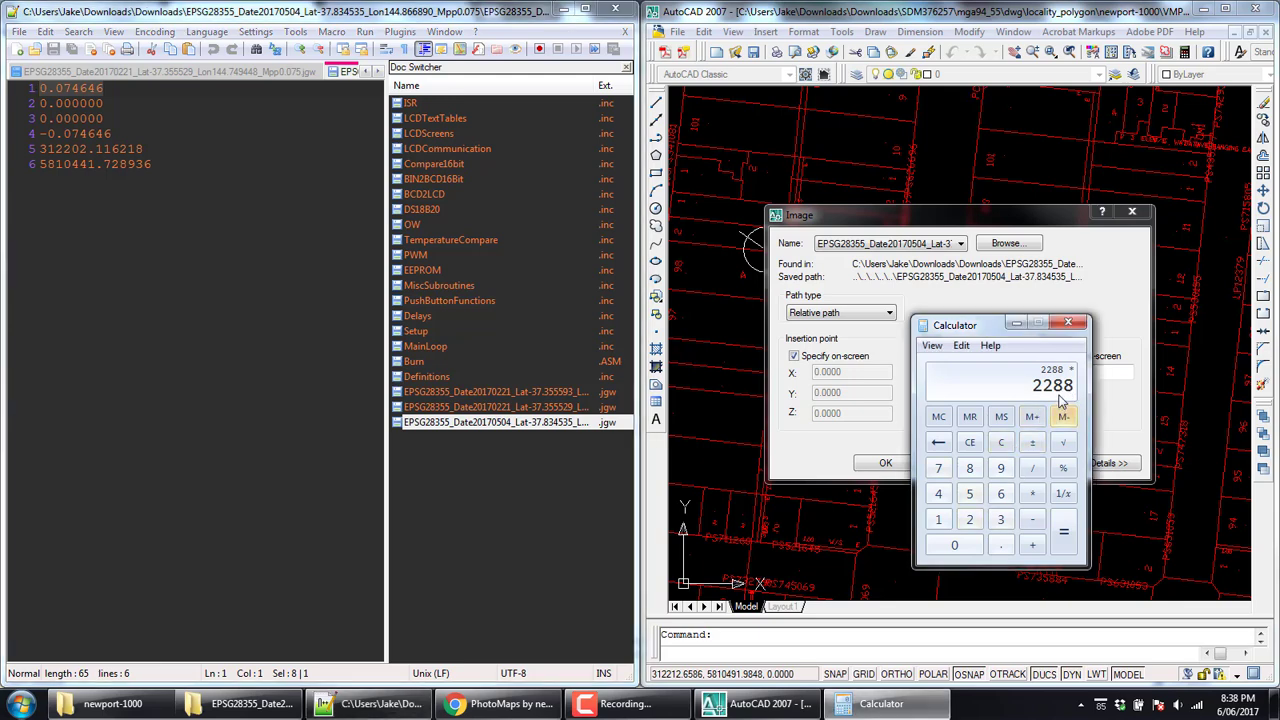
{"action": "key", "text": "ctrl+v"}
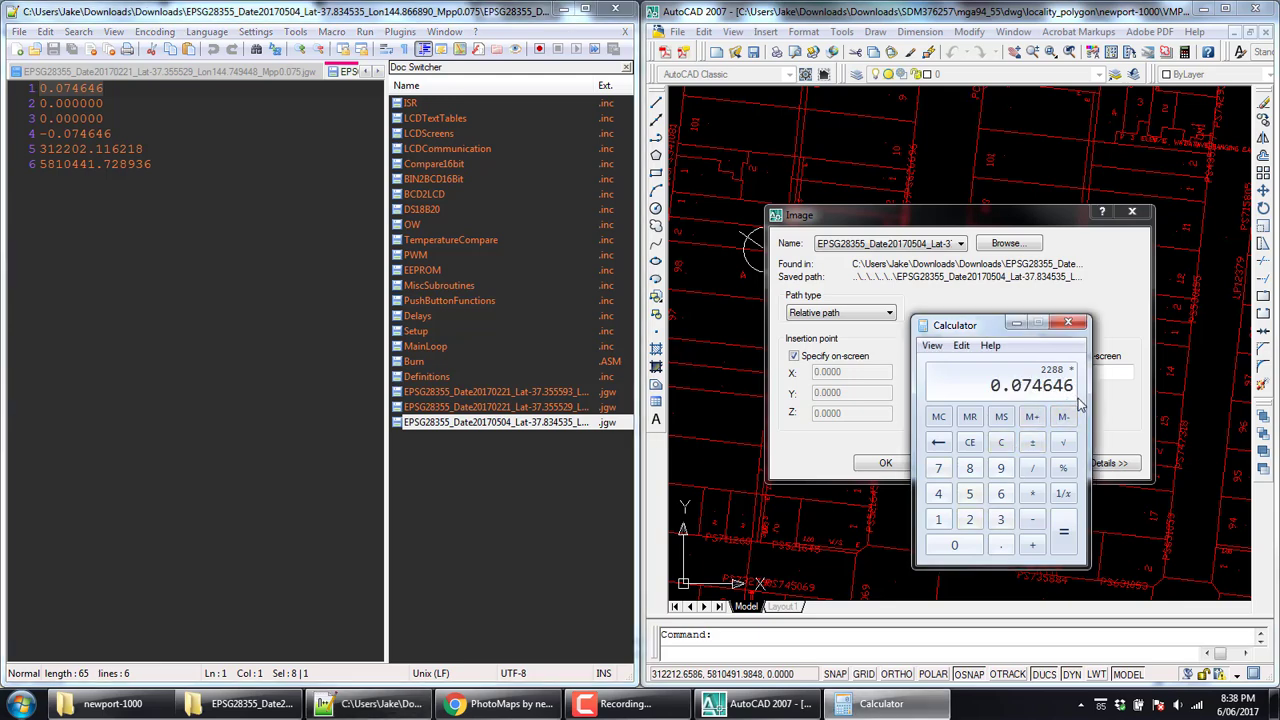
{"action": "left_click", "coordinate": [1063, 532]}
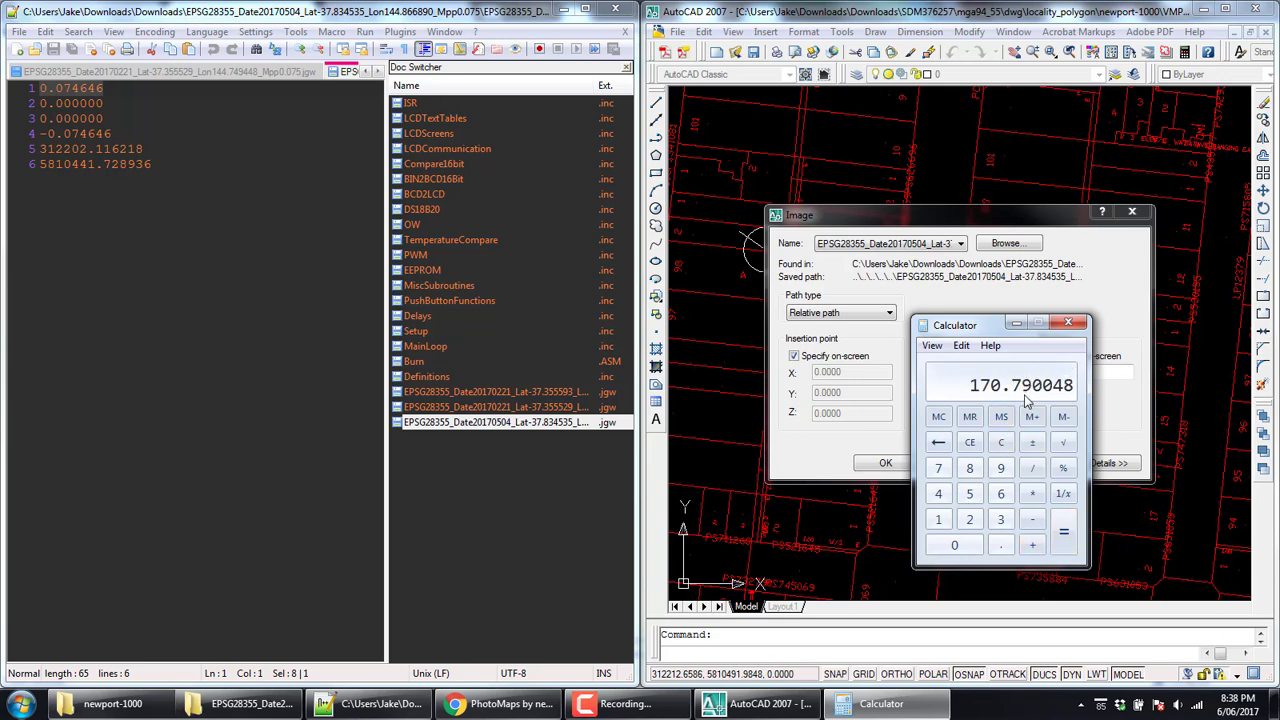
Set the image scale to 170.790048, keep the insertion point specified on-screen, and insert the aerial photo near the circle.
{"action": "left_click", "coordinate": [978, 228]}
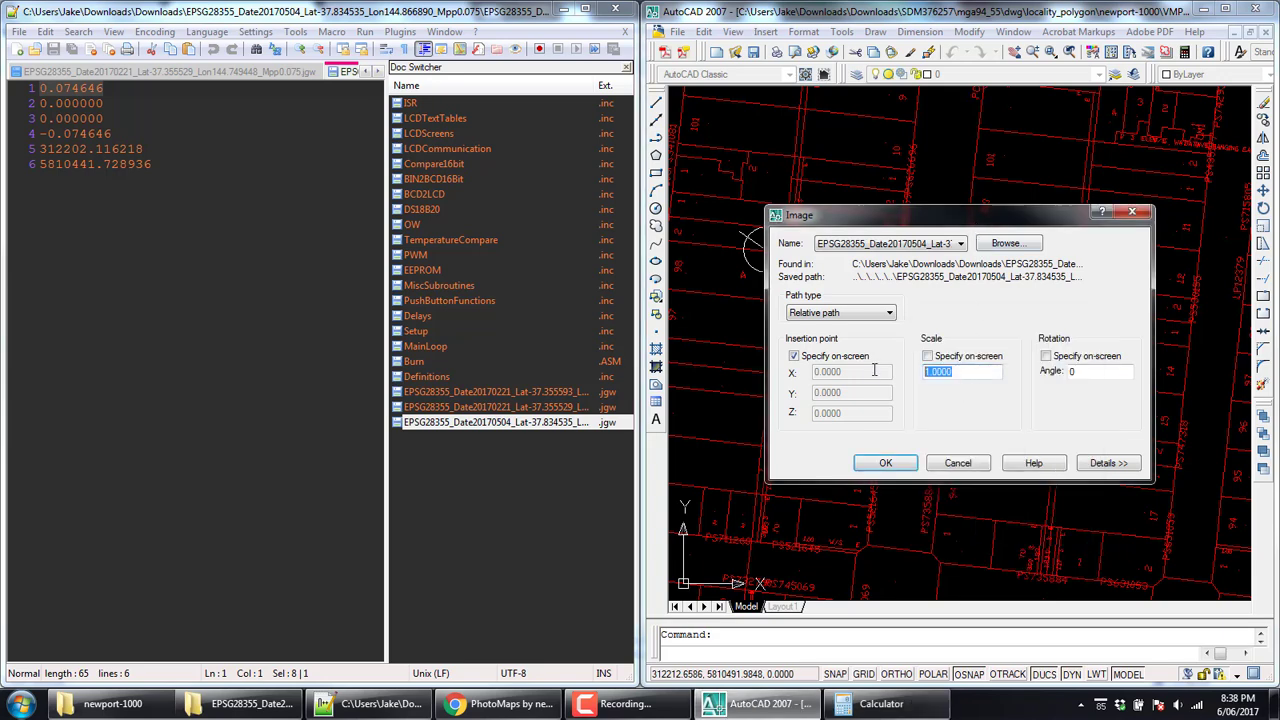
{"action": "key", "text": "ctrl+v"}
{"action": "left_click", "coordinate": [796, 357]}
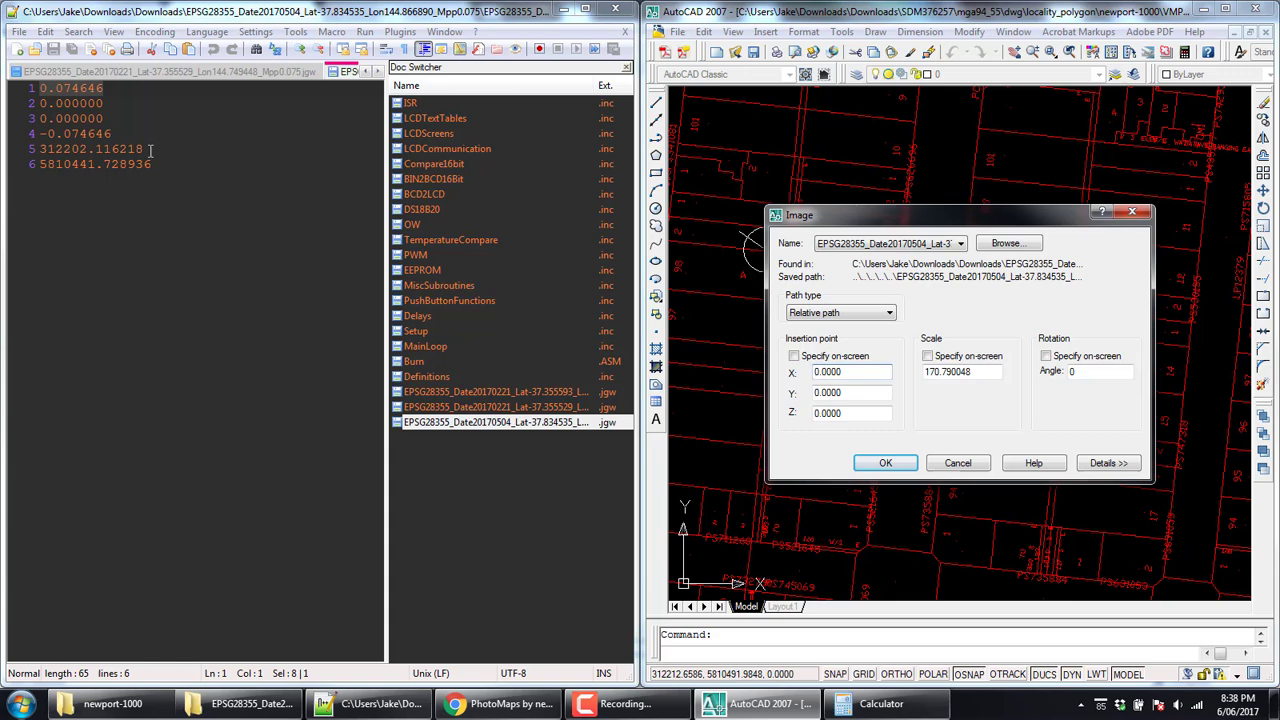
{"action": "left_click", "coordinate": [795, 357]}
{"action": "left_click", "coordinate": [898, 467]}
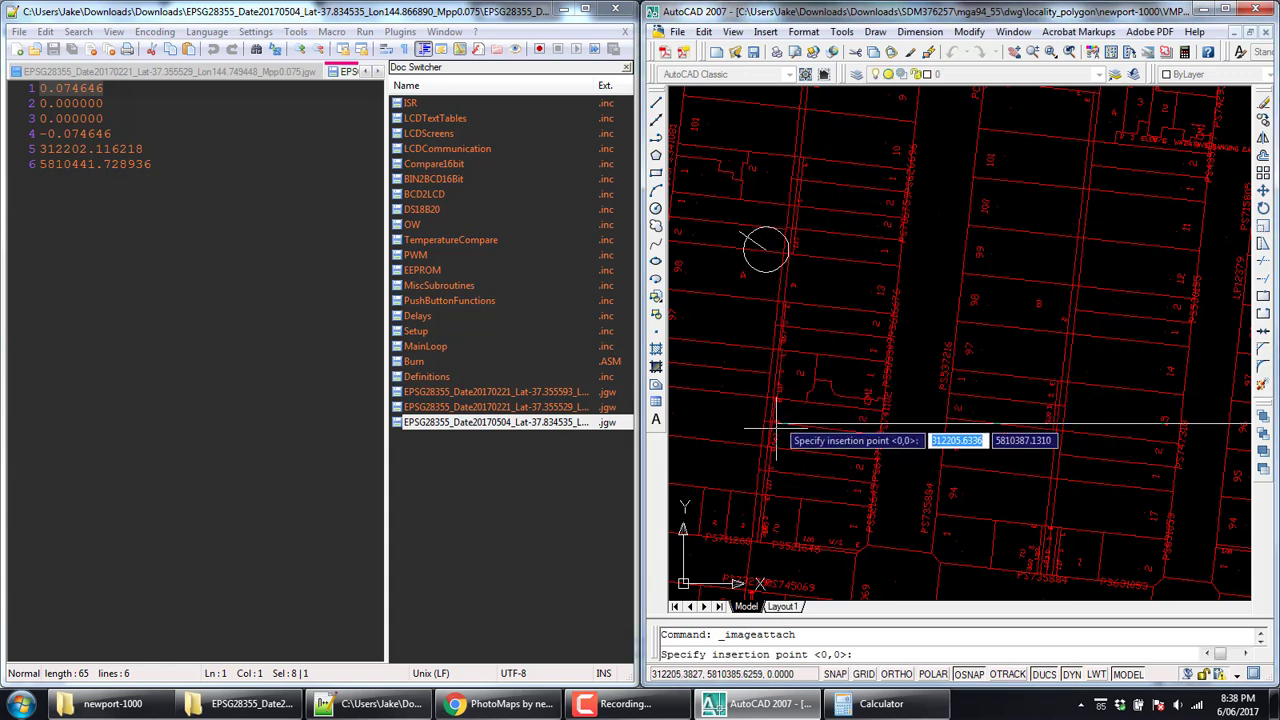
{"action": "left_click", "coordinate": [764, 248]}
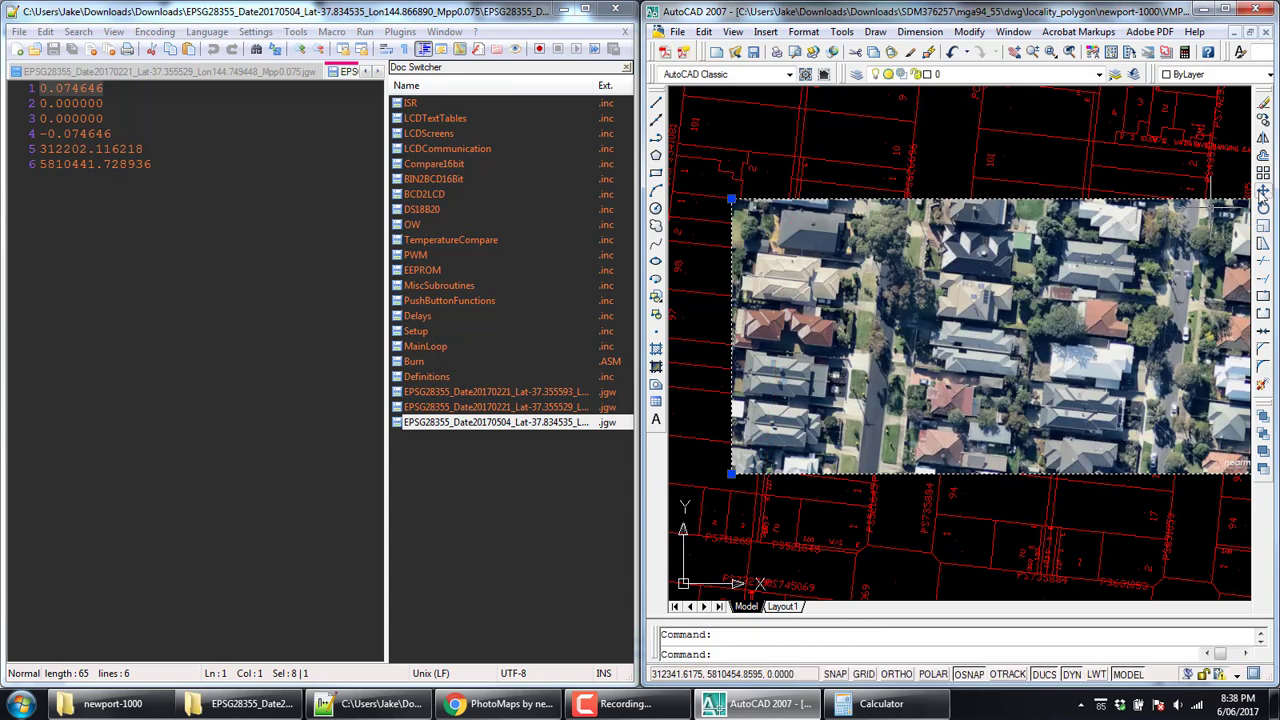
Move the aerial photo so that its upper-left corner sits on the circle's centre.
{"action": "left_click", "coordinate": [1262, 190]}
{"action": "left_click", "coordinate": [765, 248]}
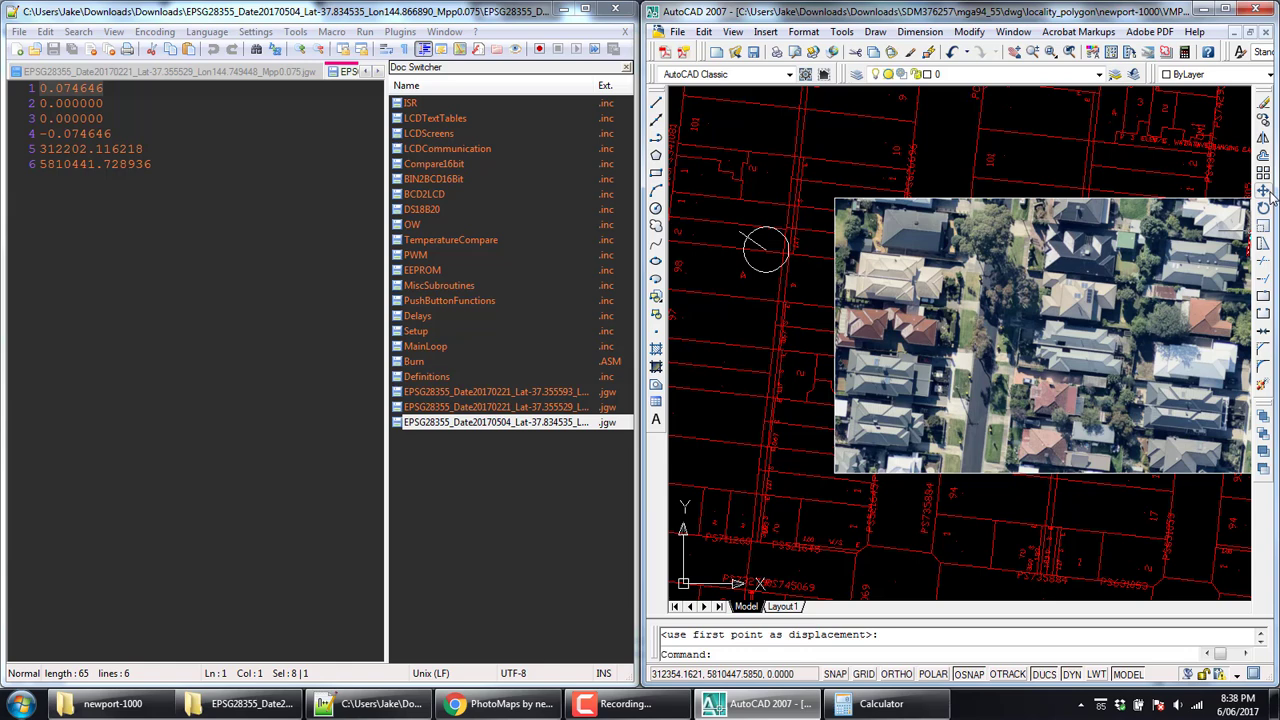
{"action": "left_click", "coordinate": [1262, 190]}
{"action": "left_click", "coordinate": [882, 472]}
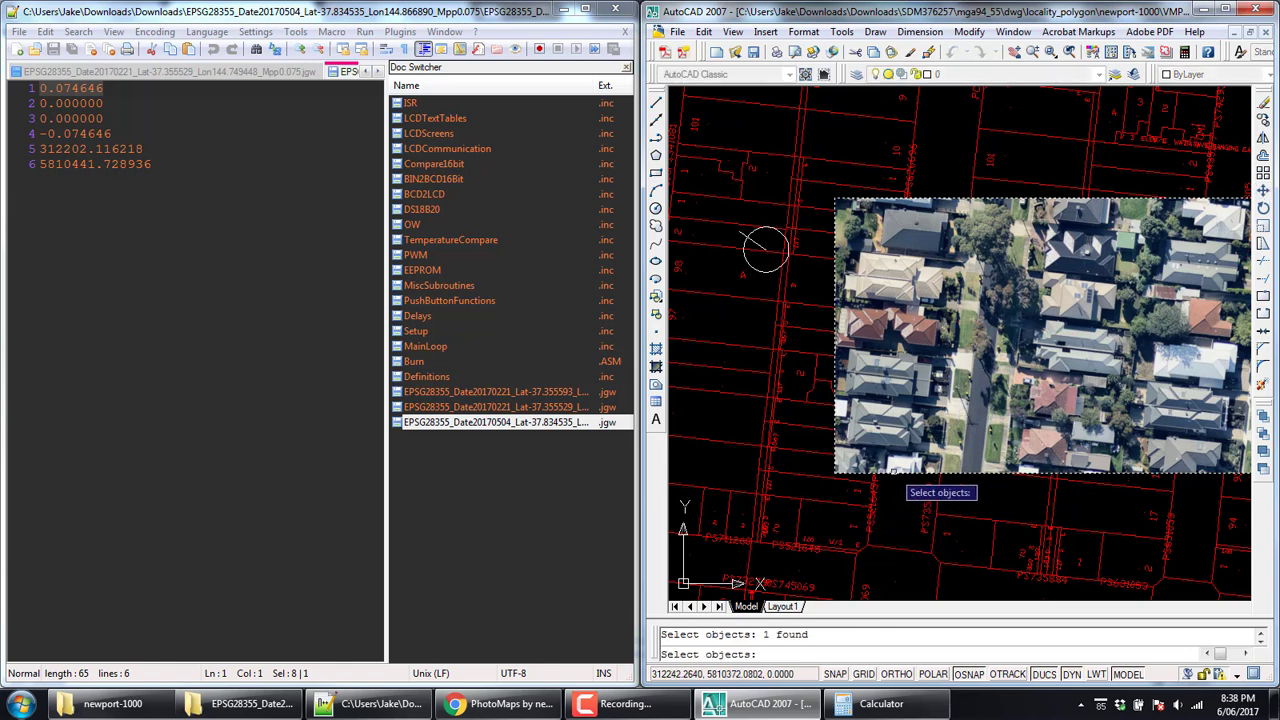
{"action": "key", "text": "Return"}
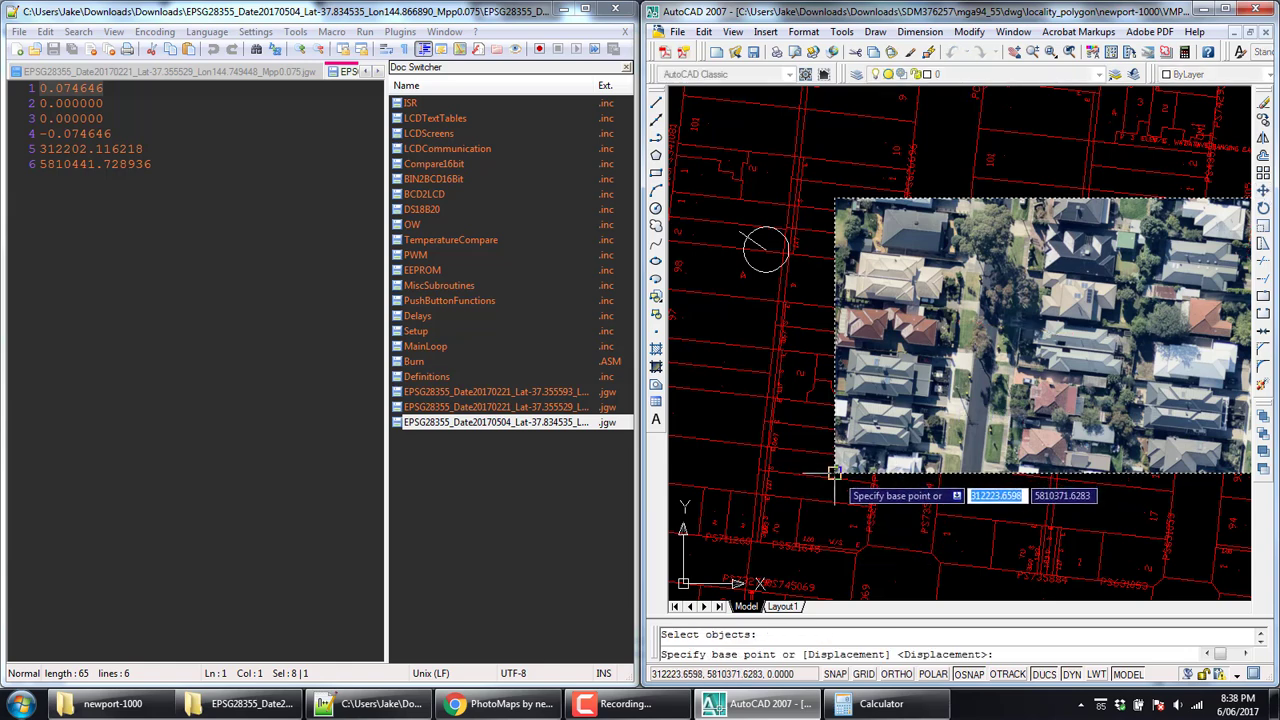
{"action": "left_click", "coordinate": [833, 209]}
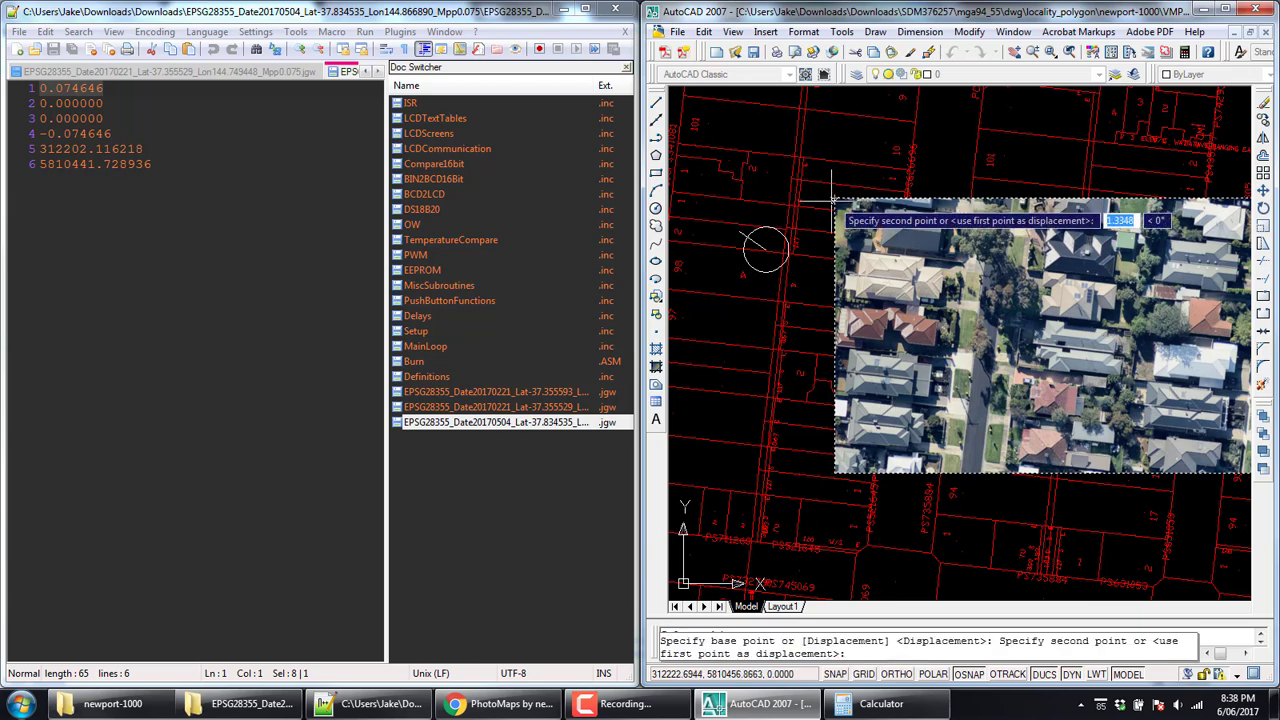
{"action": "left_click", "coordinate": [766, 249]}
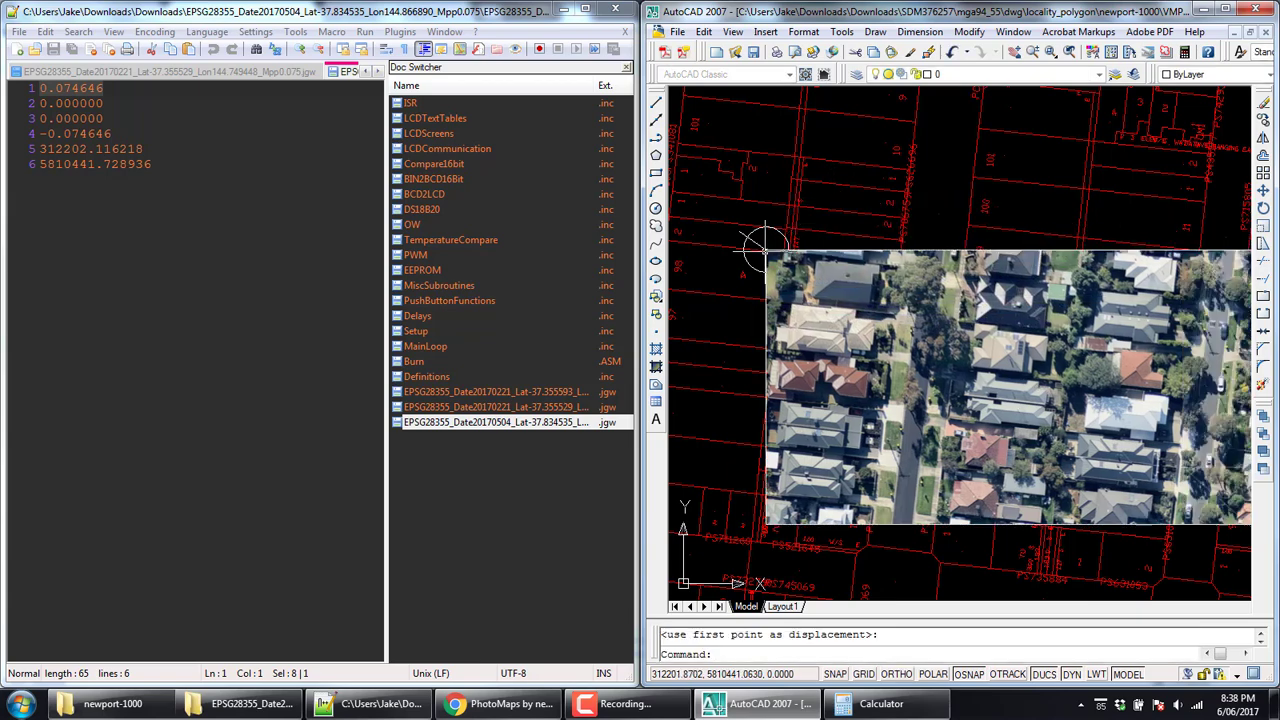
Select the parcel linework across the aerial photo and examine how the boundaries line up with the houses and fences.
{"action": "scroll", "coordinate": [688, 300], "scroll_direction": "down", "scroll_amount": 3}
{"action": "scroll", "coordinate": [730, 325], "scroll_direction": "up", "scroll_amount": 2}
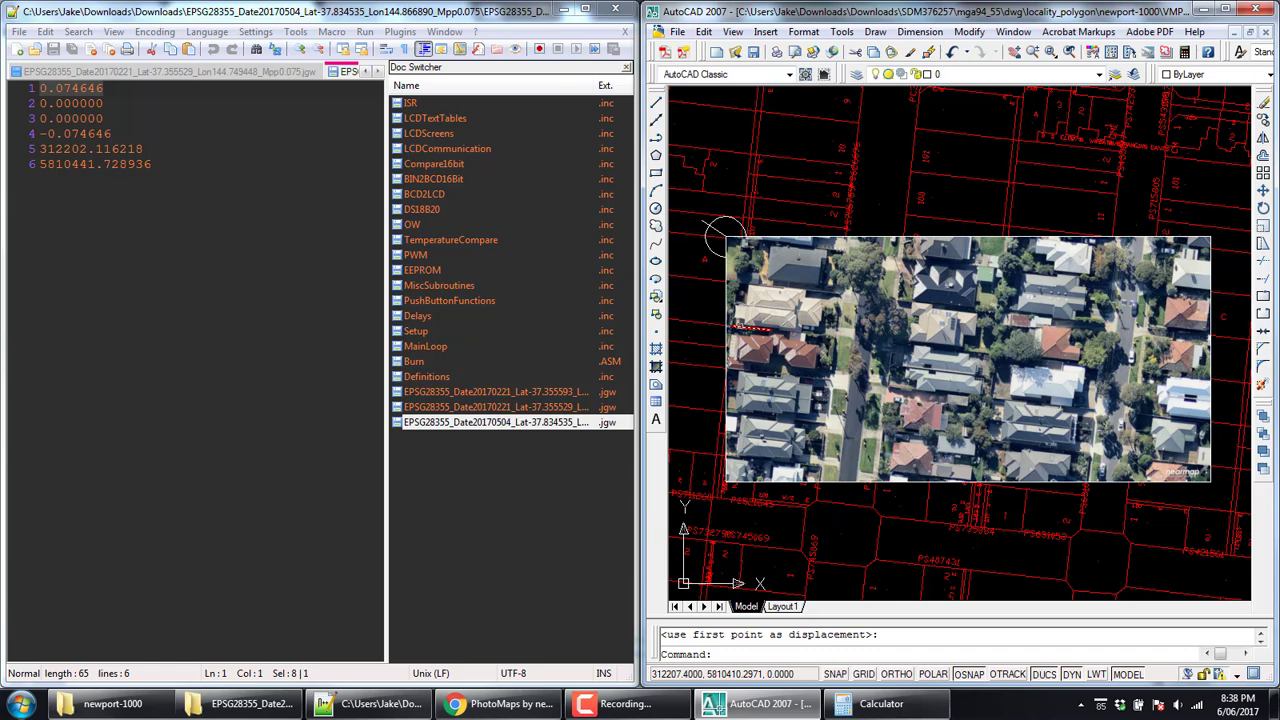
{"action": "scroll", "coordinate": [716, 218], "scroll_direction": "down", "scroll_amount": 2}
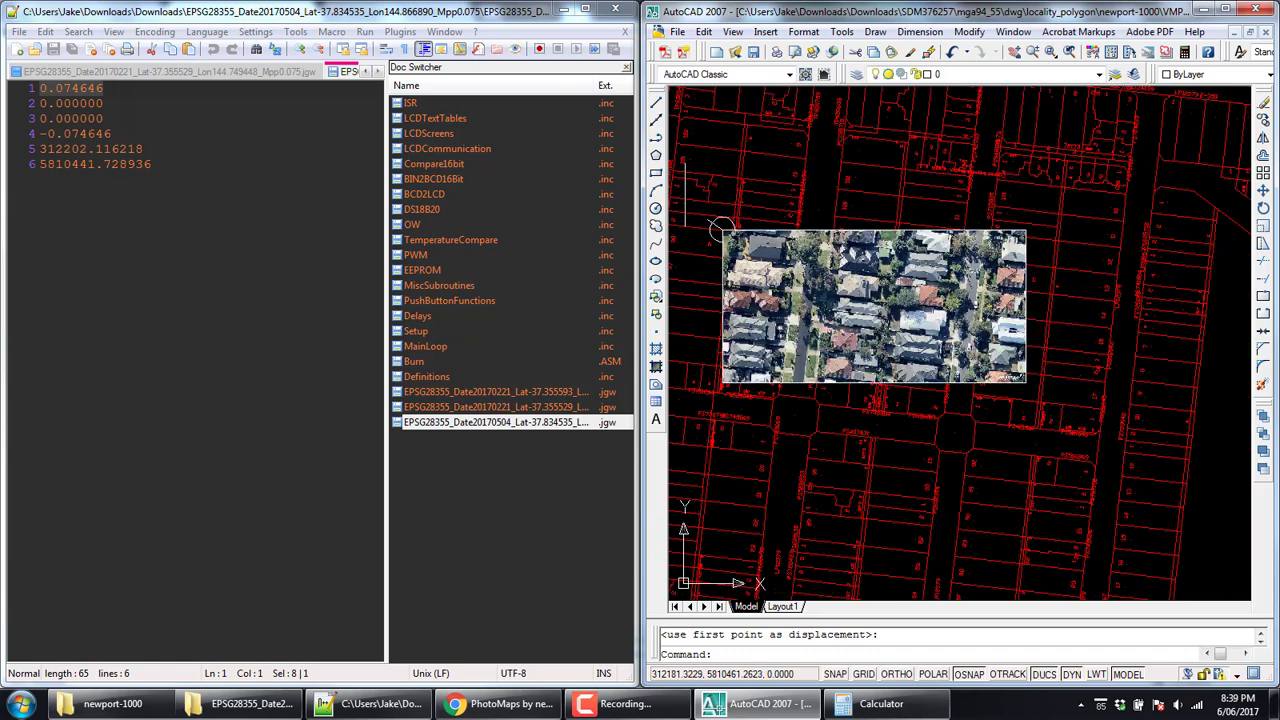
{"action": "left_click", "coordinate": [682, 194]}
{"action": "left_click", "coordinate": [1097, 452]}
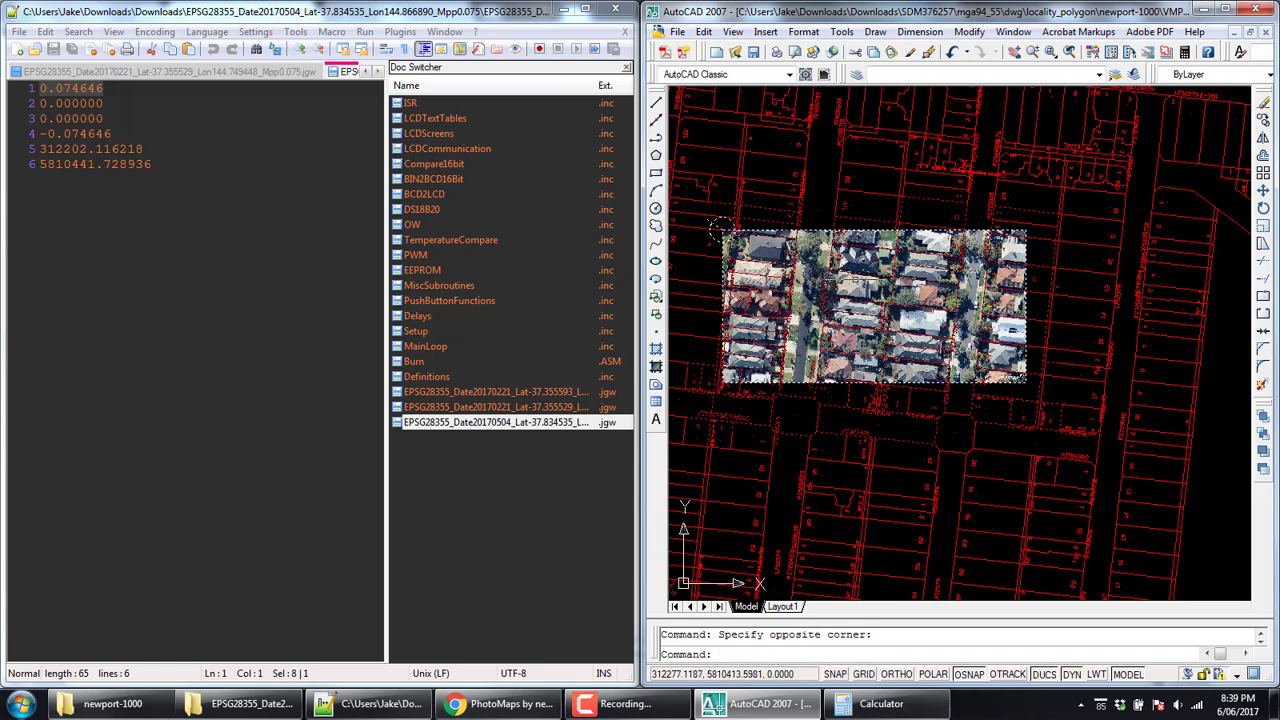
{"action": "scroll", "coordinate": [716, 222], "scroll_direction": "up", "scroll_amount": 5}
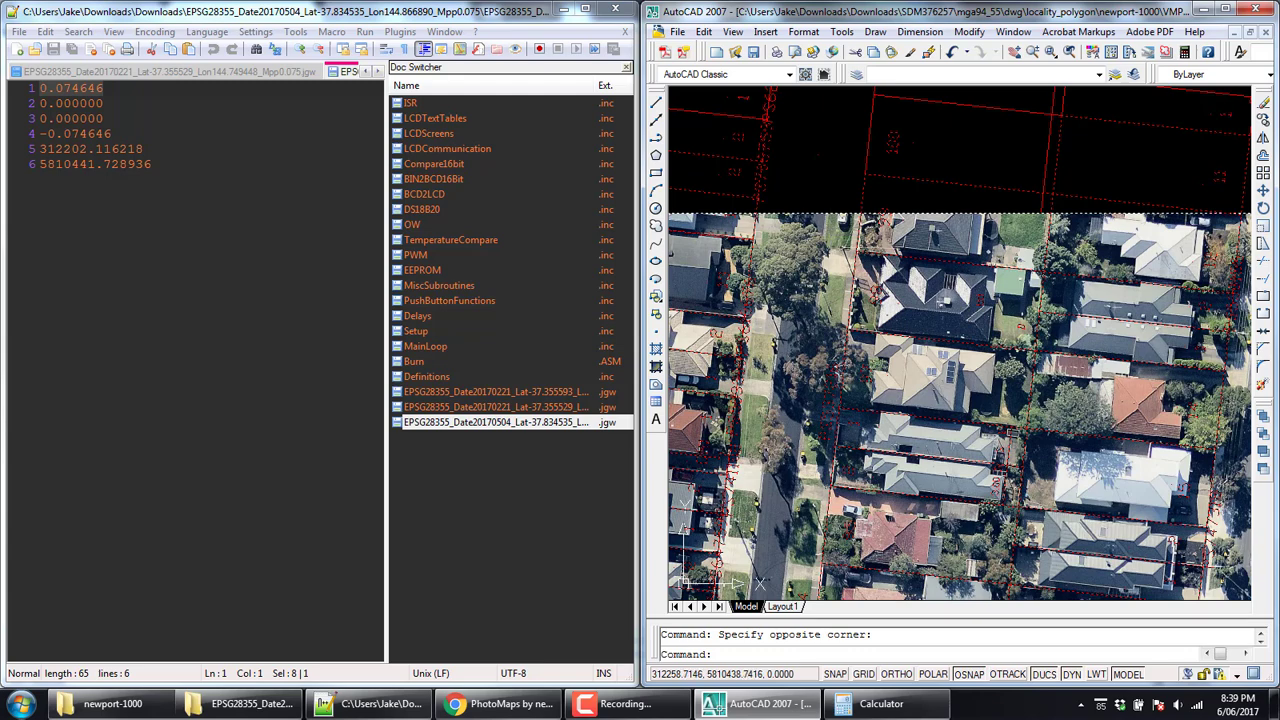
{"action": "scroll", "coordinate": [716, 240], "scroll_direction": "down", "scroll_amount": 5}
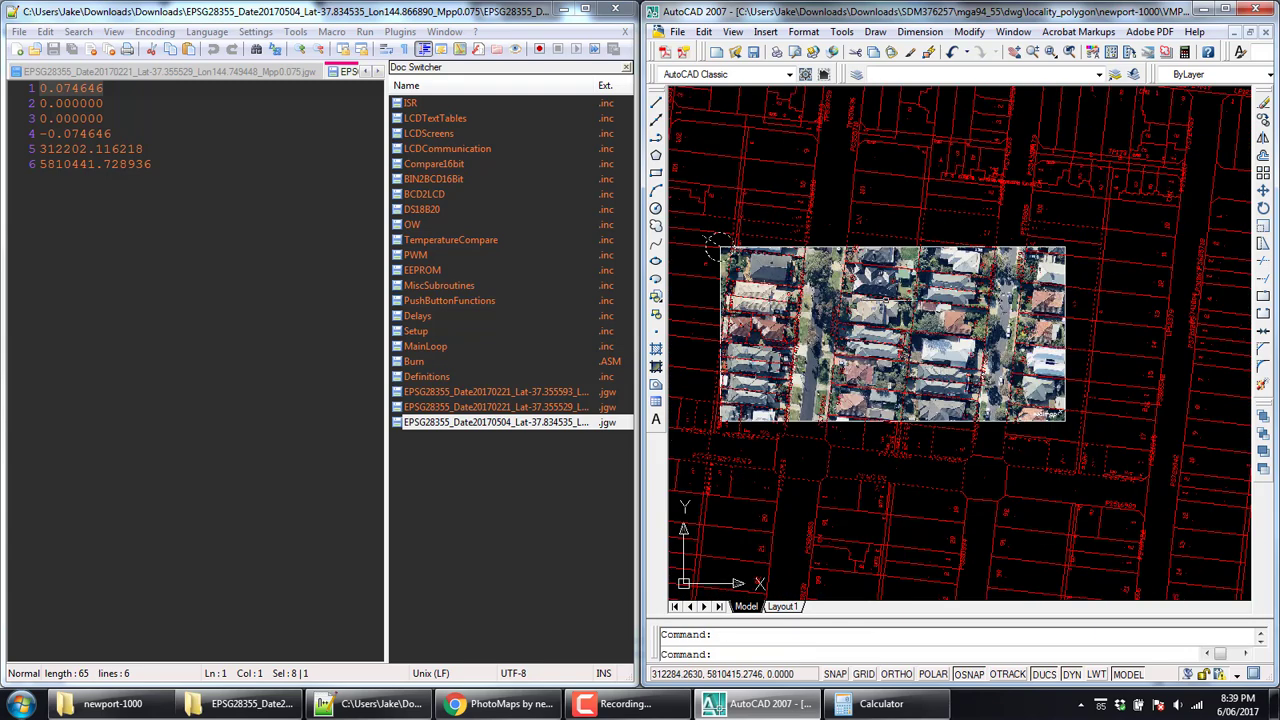
{"action": "key", "text": "Escape"}
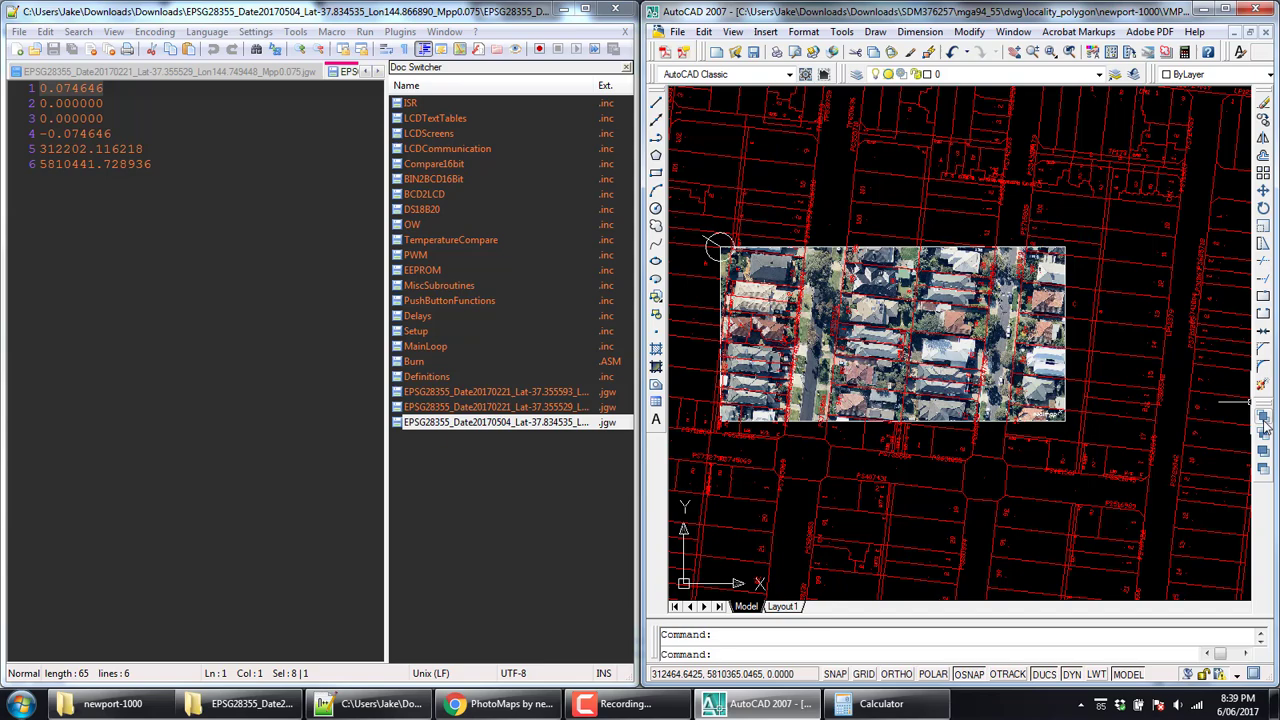
{"action": "scroll", "coordinate": [716, 245], "scroll_direction": "up", "scroll_amount": 5}
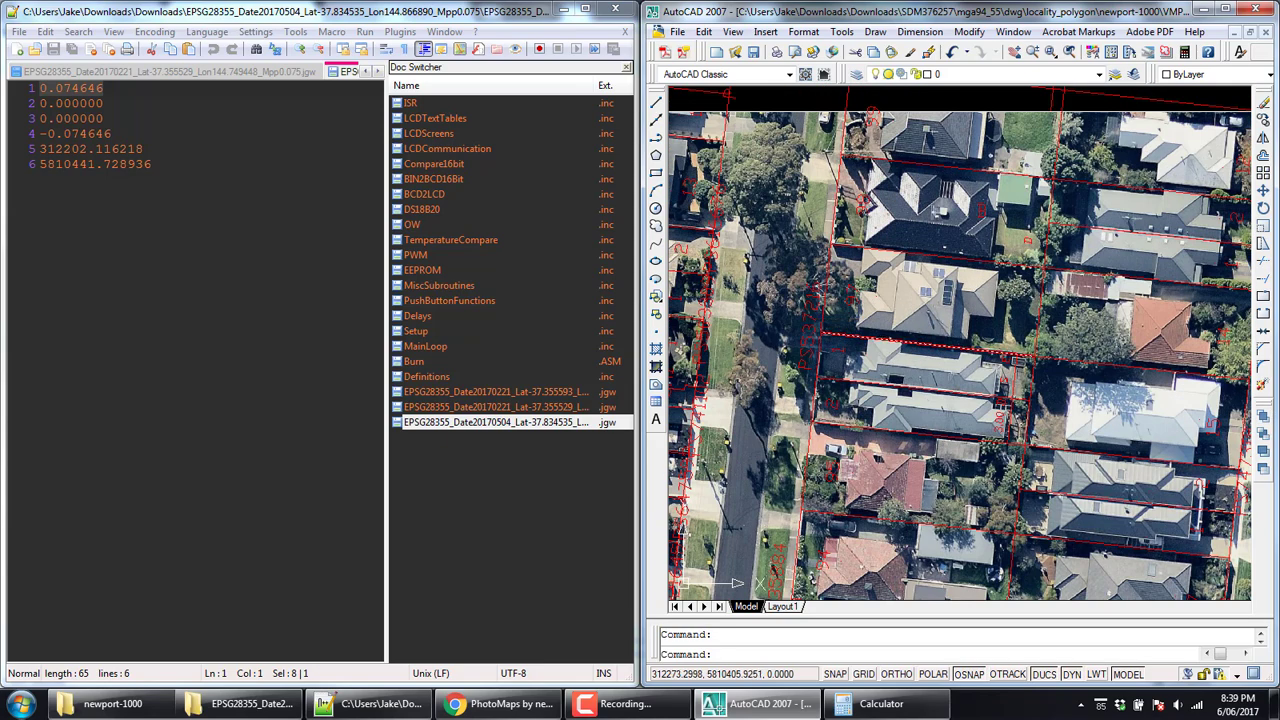
{"action": "scroll", "coordinate": [749, 216], "scroll_direction": "down", "scroll_amount": 4}
Fade the aerial photo to about the middle of the fade range in its image adjustment settings.
{"action": "left_click", "coordinate": [749, 216]}
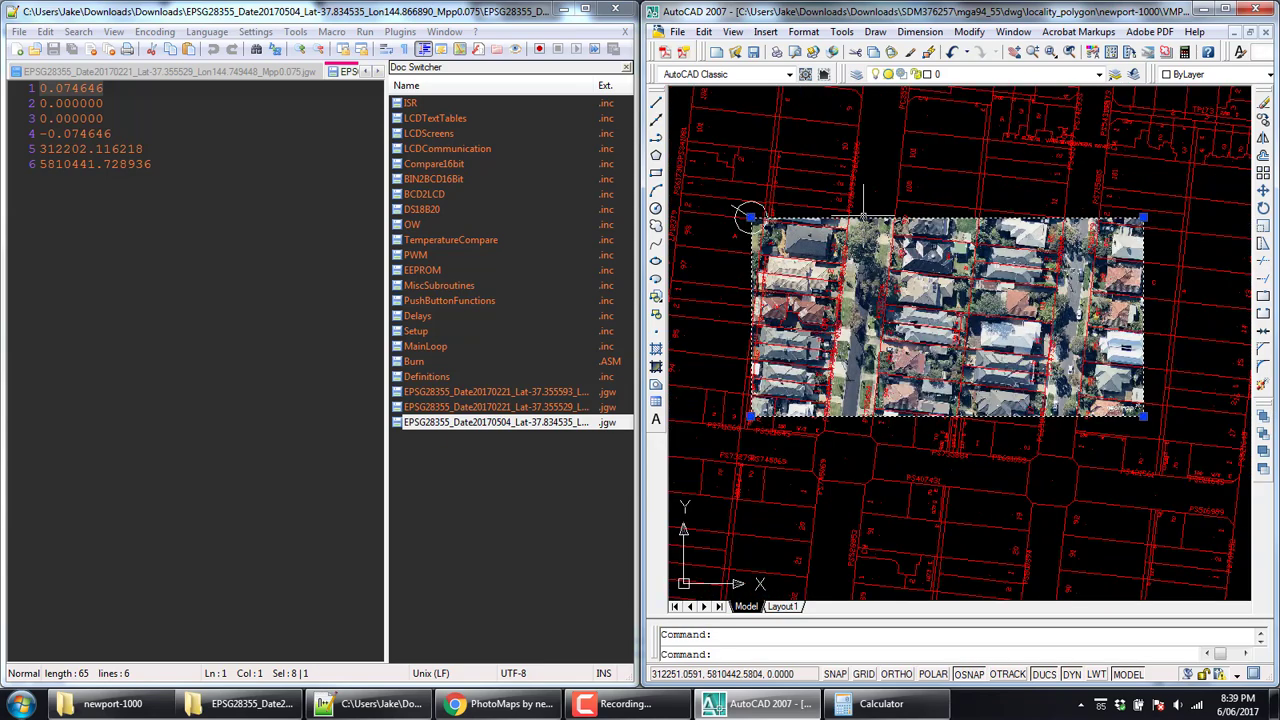
{"action": "double_click", "coordinate": [749, 216]}
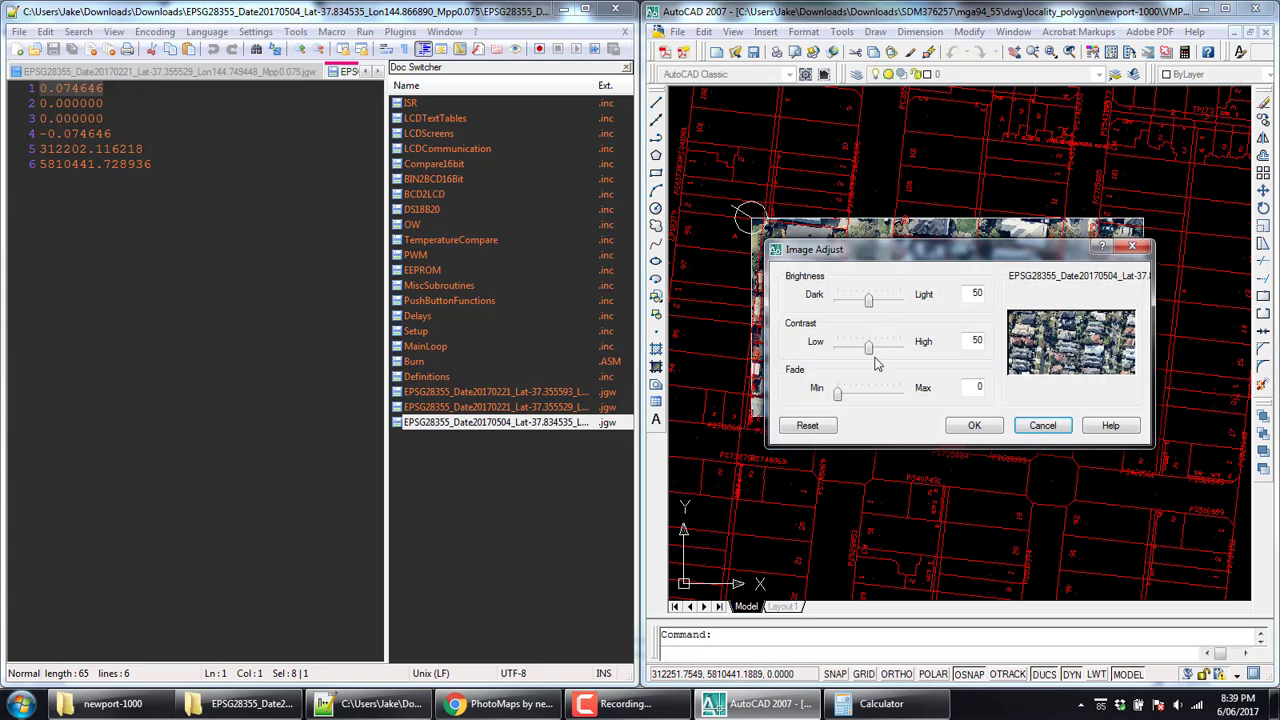
{"action": "left_click_drag", "start_coordinate": [838, 396], "coordinate": [868, 400]}
{"action": "left_click", "coordinate": [968, 427]}
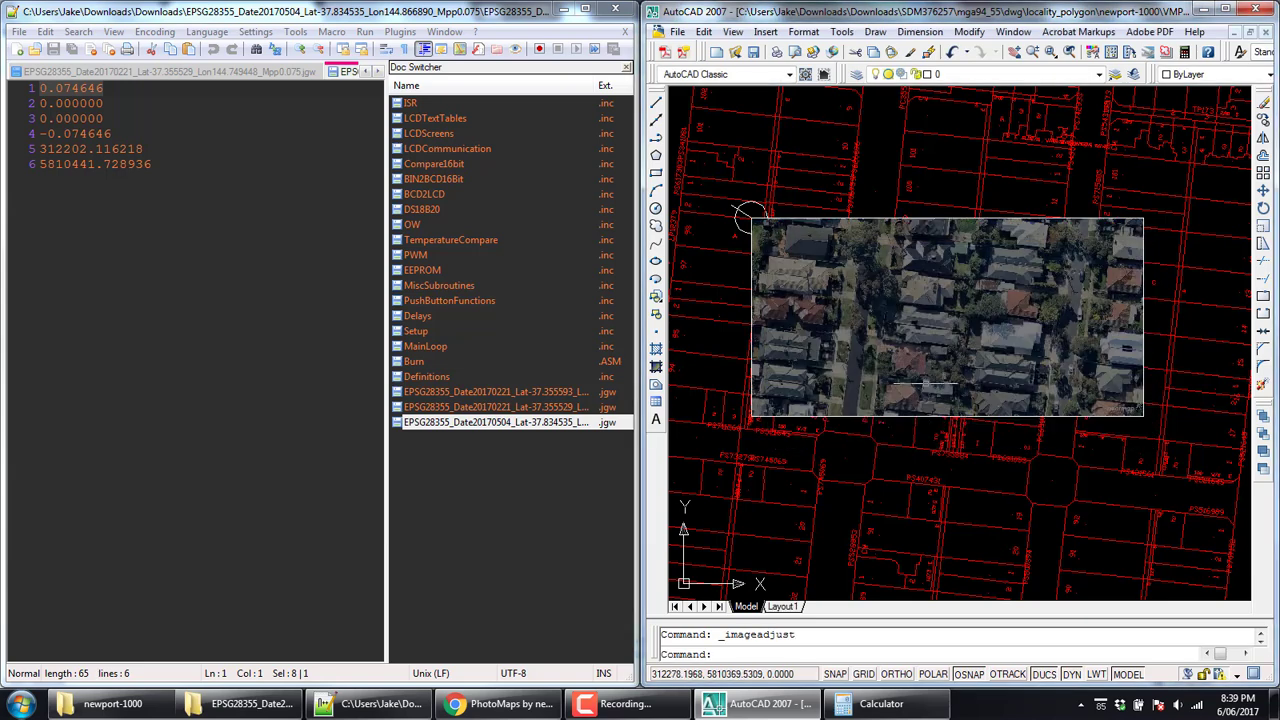
{"action": "key", "text": "Escape"}
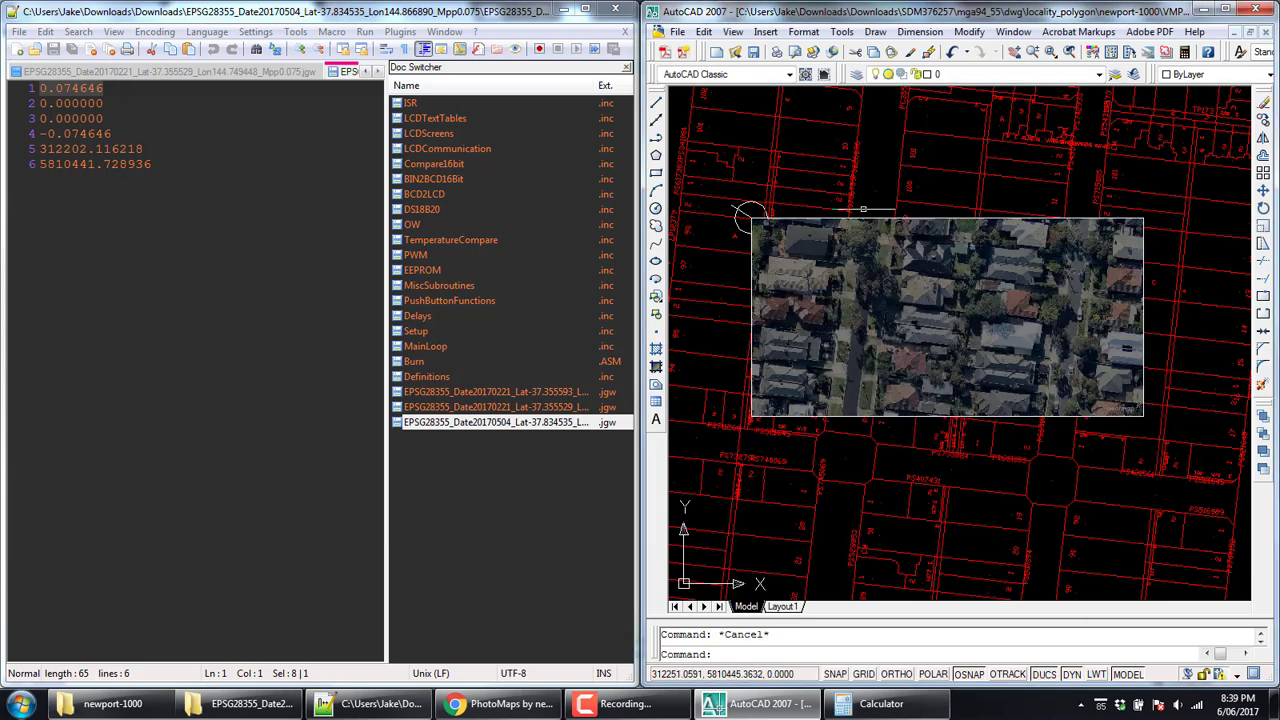
Select the parcel linework and annotation across the aerial photo, excluding the photo itself, and bring it in front of the photo.
{"action": "left_click", "coordinate": [728, 184]}
{"action": "left_click", "coordinate": [1156, 536]}
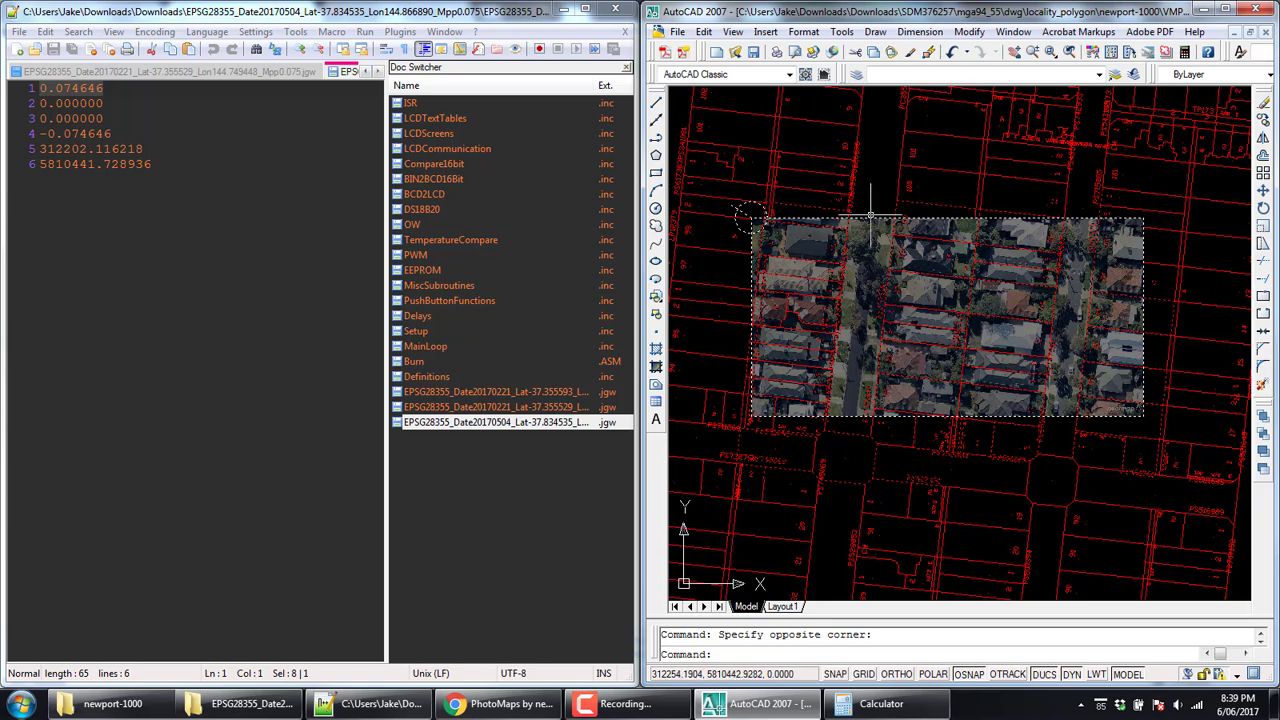
{"action": "key", "text": "Escape"}
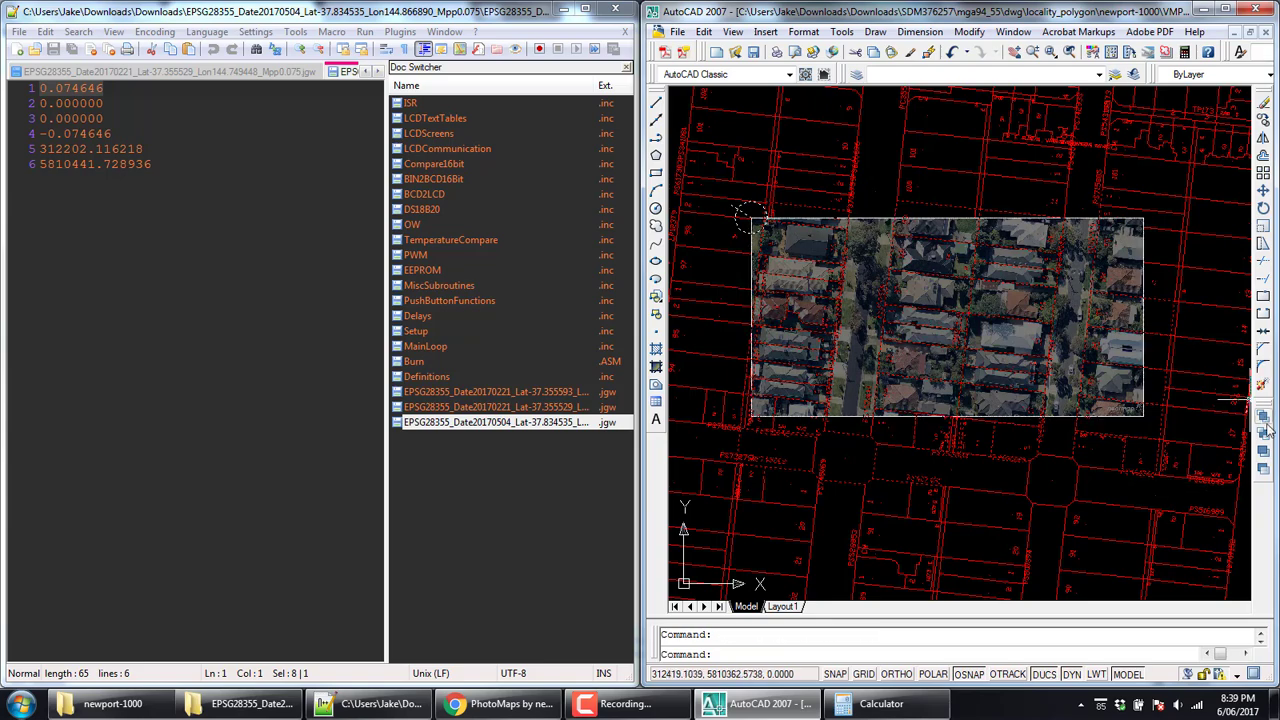
Examine close up how the parcel boundaries line up with the fences, houses and footpaths in the aerial photo.
{"action": "scroll", "coordinate": [986, 362], "scroll_direction": "up", "scroll_amount": 5}
{"action": "scroll", "coordinate": [1066, 370], "scroll_direction": "up", "scroll_amount": 3}
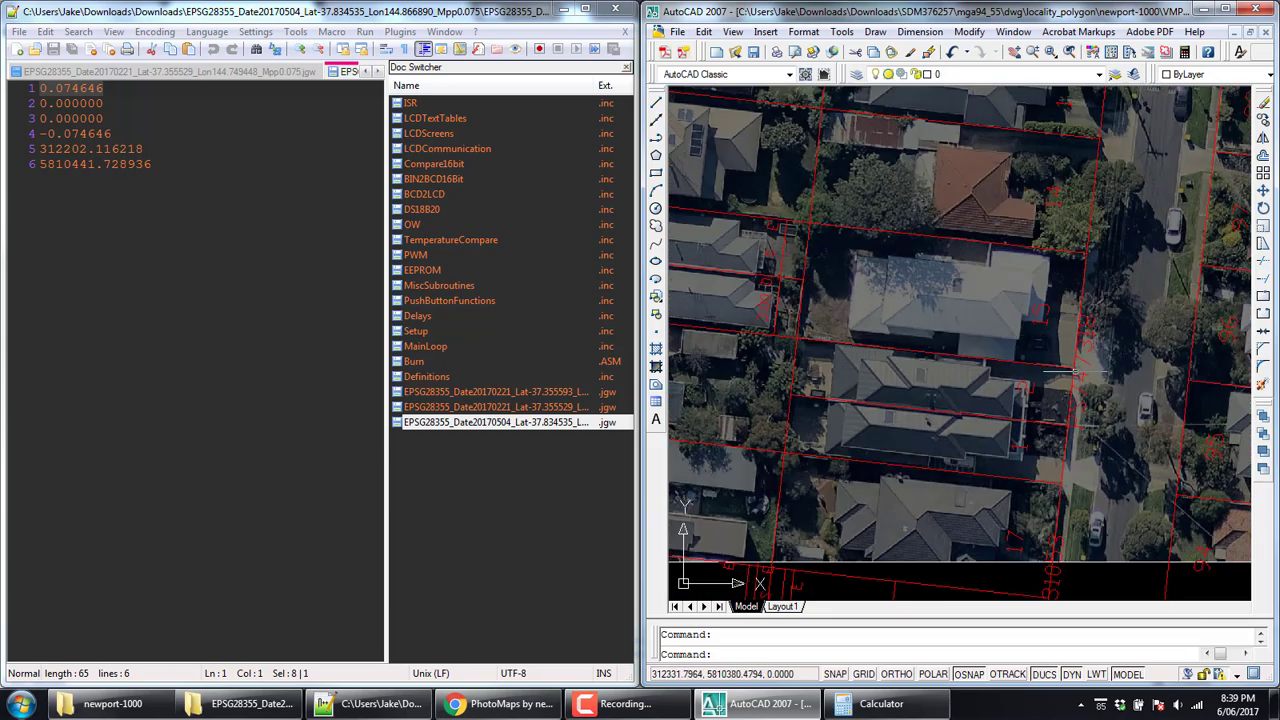
{"action": "scroll", "coordinate": [1062, 360], "scroll_direction": "down", "scroll_amount": 3}
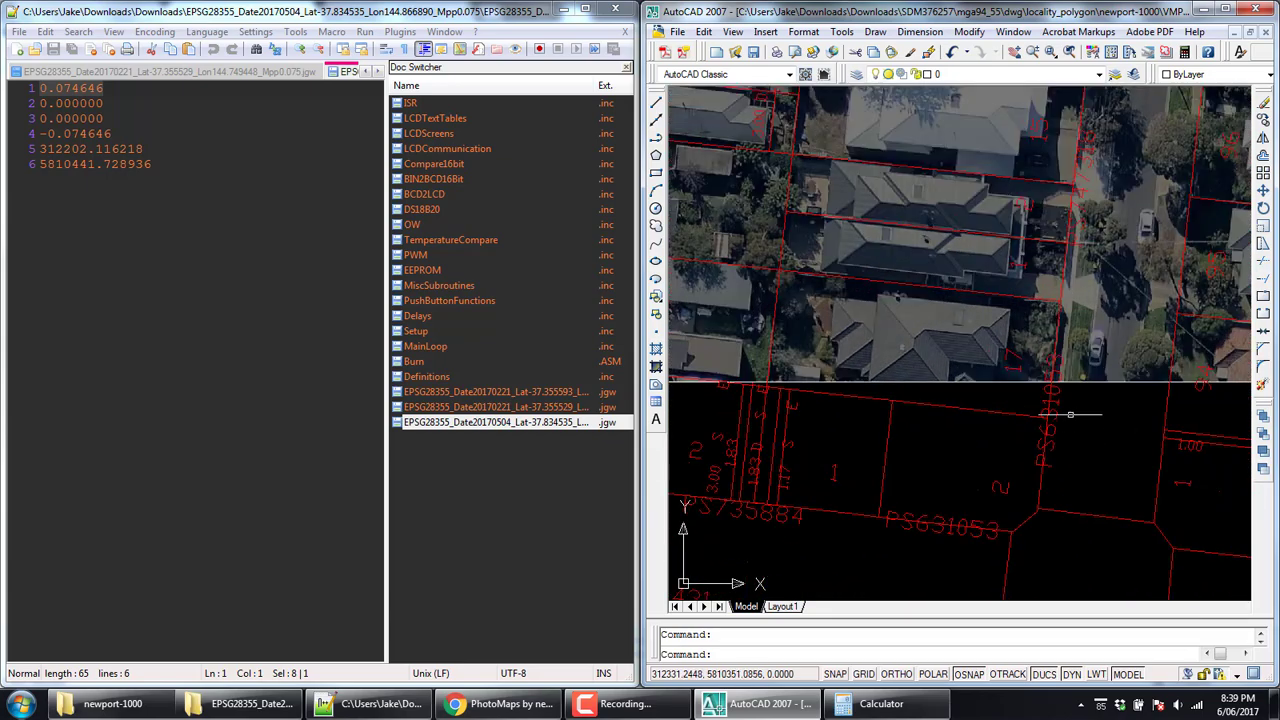
{"action": "scroll", "coordinate": [1050, 350], "scroll_direction": "up", "scroll_amount": 3}
{"action": "scroll", "coordinate": [998, 341], "scroll_direction": "up", "scroll_amount": 4}
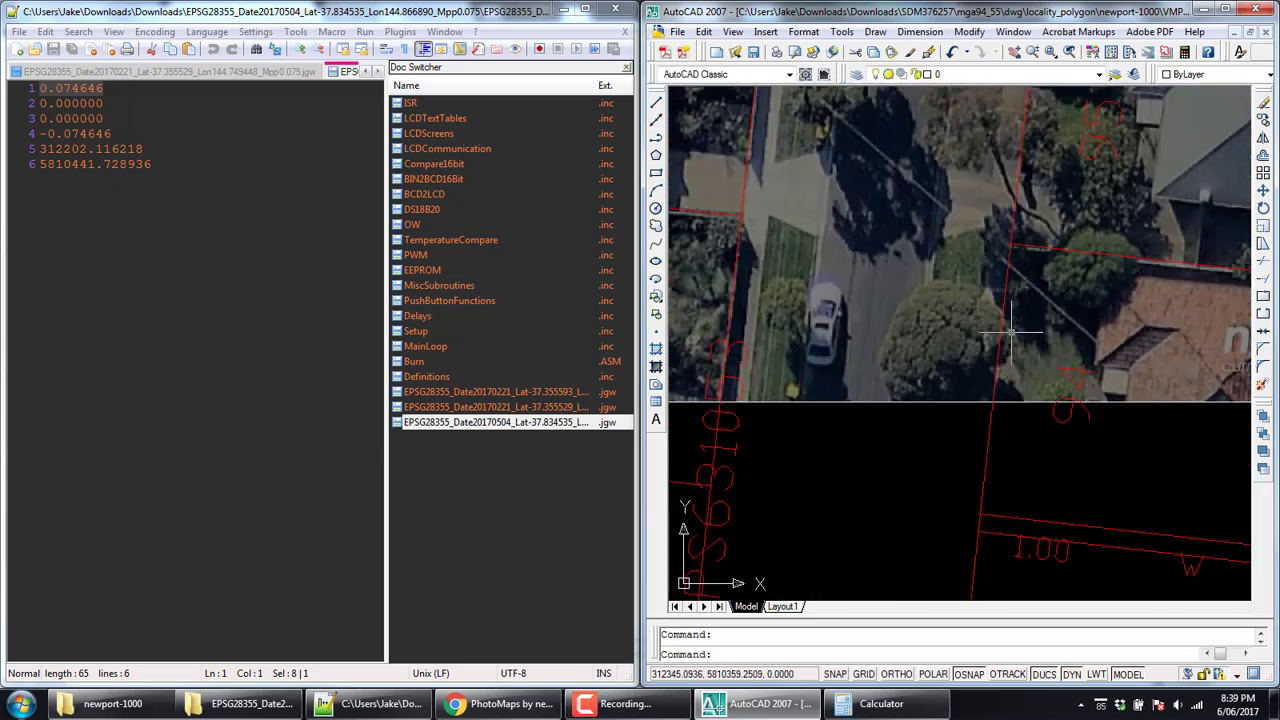
{"action": "scroll", "coordinate": [1010, 330], "scroll_direction": "down", "scroll_amount": 5}
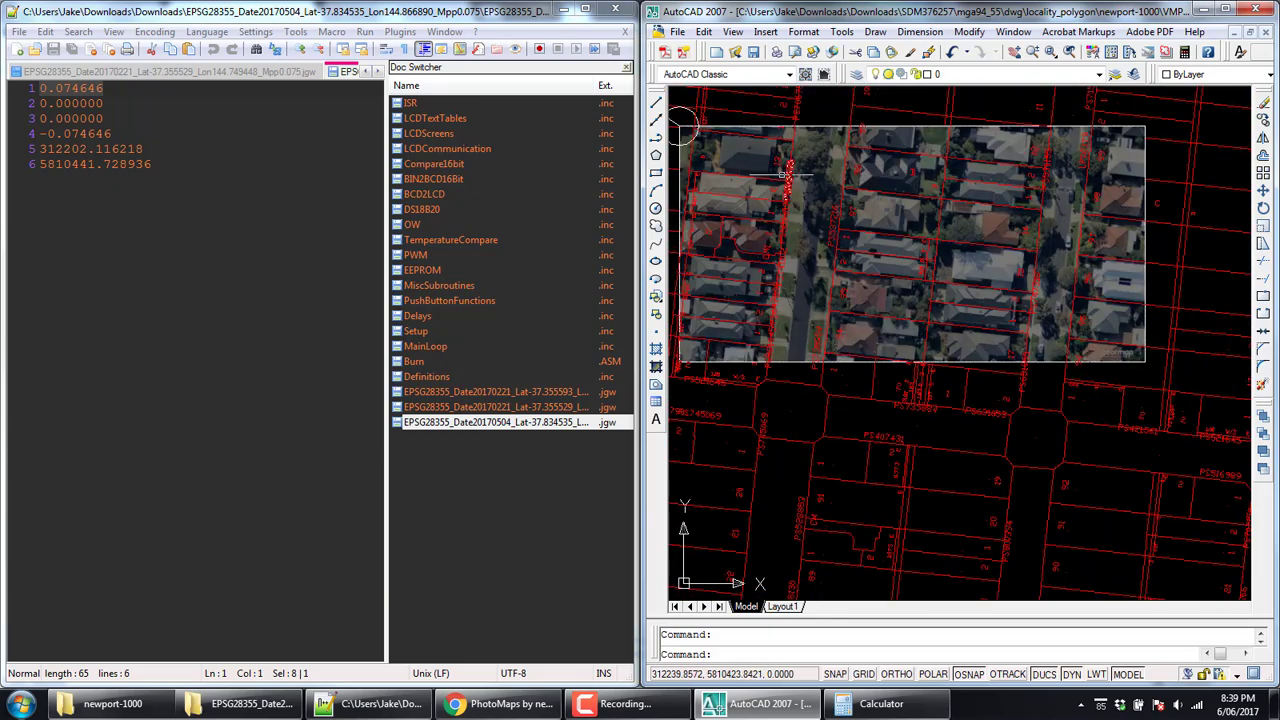
{"action": "scroll", "coordinate": [785, 168], "scroll_direction": "up", "scroll_amount": 4}
{"action": "scroll", "coordinate": [786, 172], "scroll_direction": "up", "scroll_amount": 3}
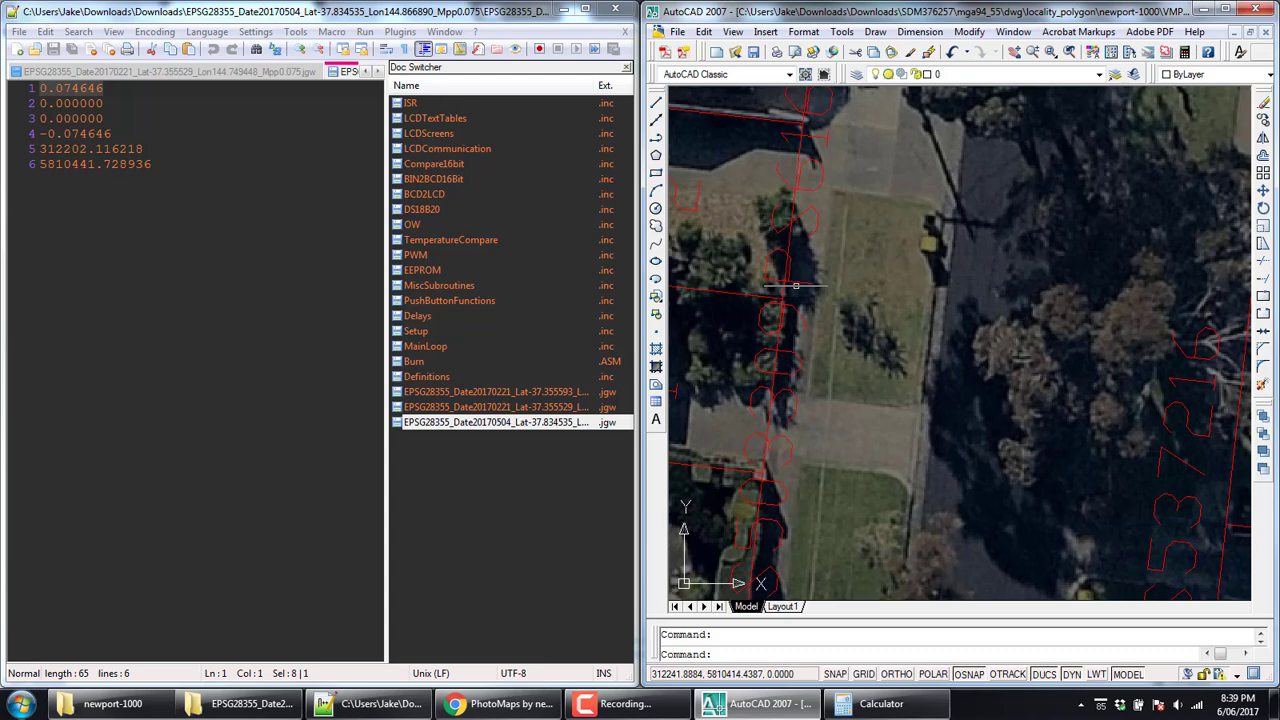
Identify the layer of the plan-number text along the street boundary and turn off the ANNOTATION_TEXT layer.
{"action": "left_click", "coordinate": [798, 285]}
{"action": "left_click", "coordinate": [886, 76]}
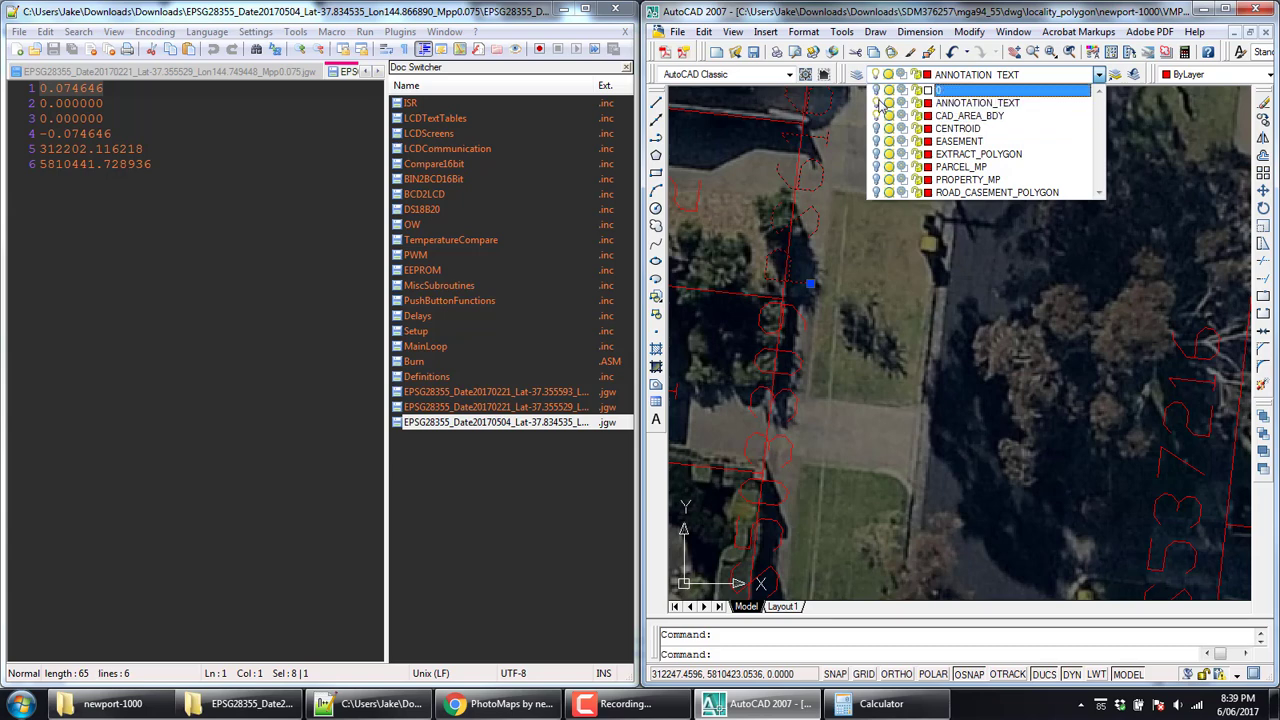
{"action": "left_click", "coordinate": [876, 103]}
{"action": "left_click", "coordinate": [927, 253]}
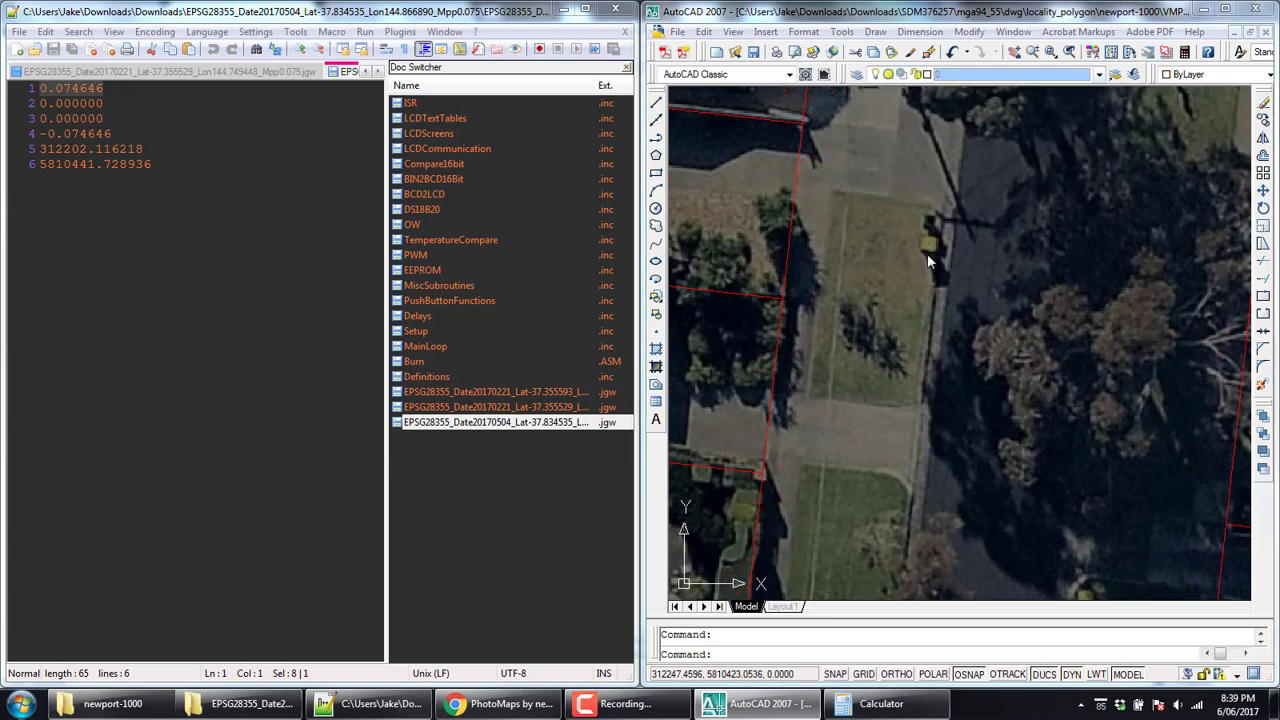
{"action": "left_click", "coordinate": [1053, 387]}
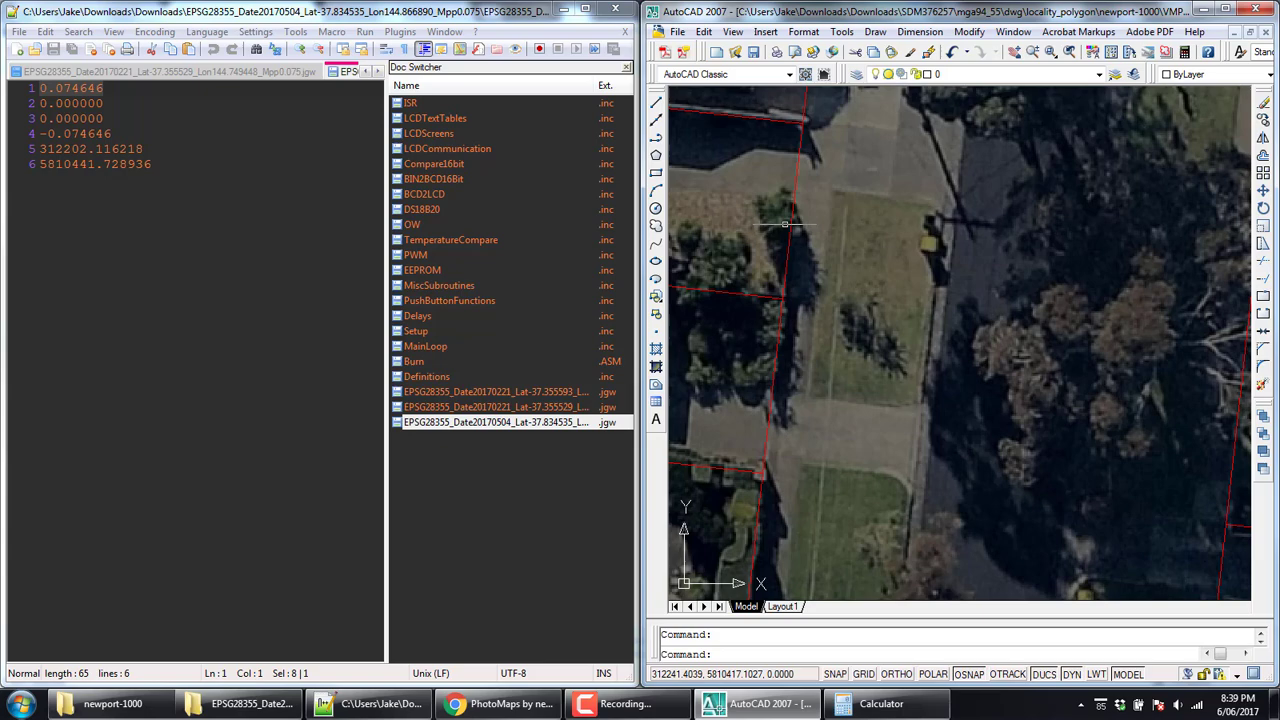
{"action": "scroll", "coordinate": [775, 210], "scroll_direction": "down", "scroll_amount": 2}
{"action": "scroll", "coordinate": [775, 210], "scroll_direction": "down", "scroll_amount": 4}
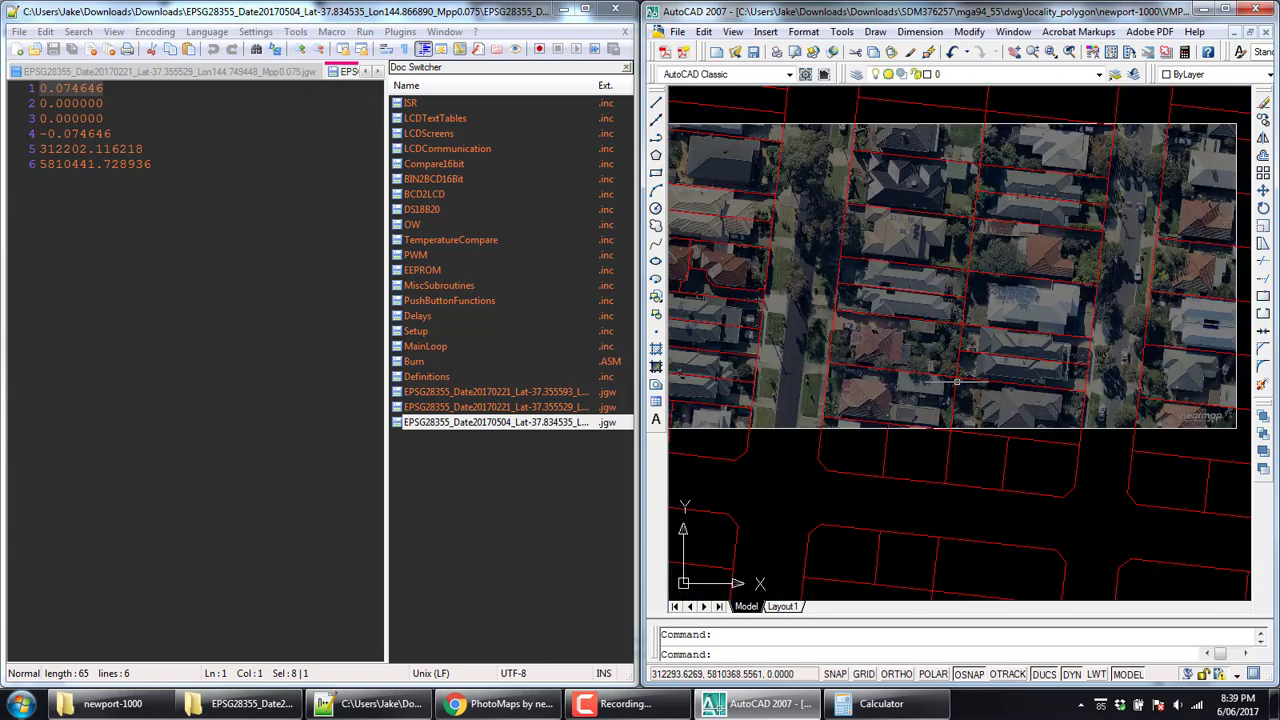
{"action": "scroll", "coordinate": [975, 268], "scroll_direction": "down", "scroll_amount": 2}
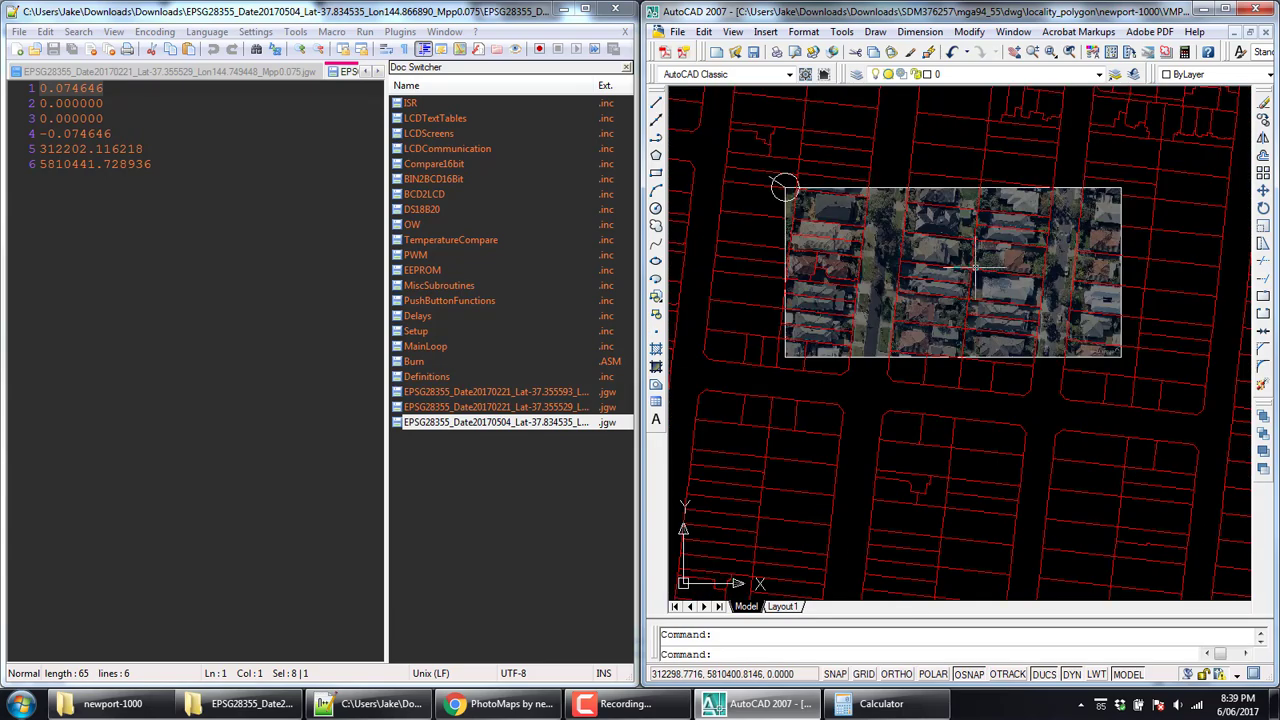